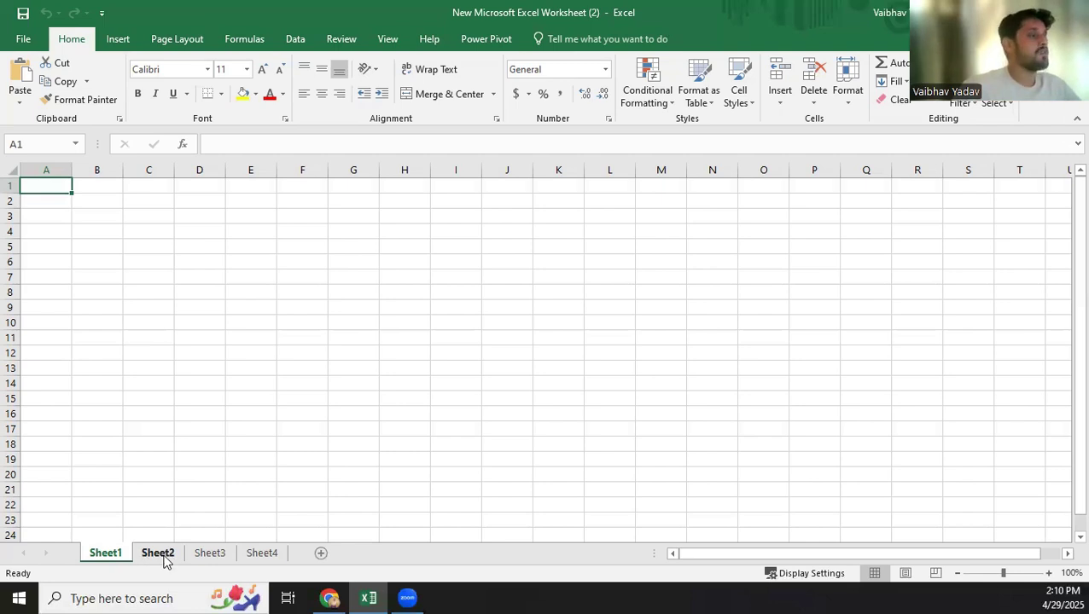
Rename the first worksheet, Sheet1, as "Day 2".
double_click(162, 554)
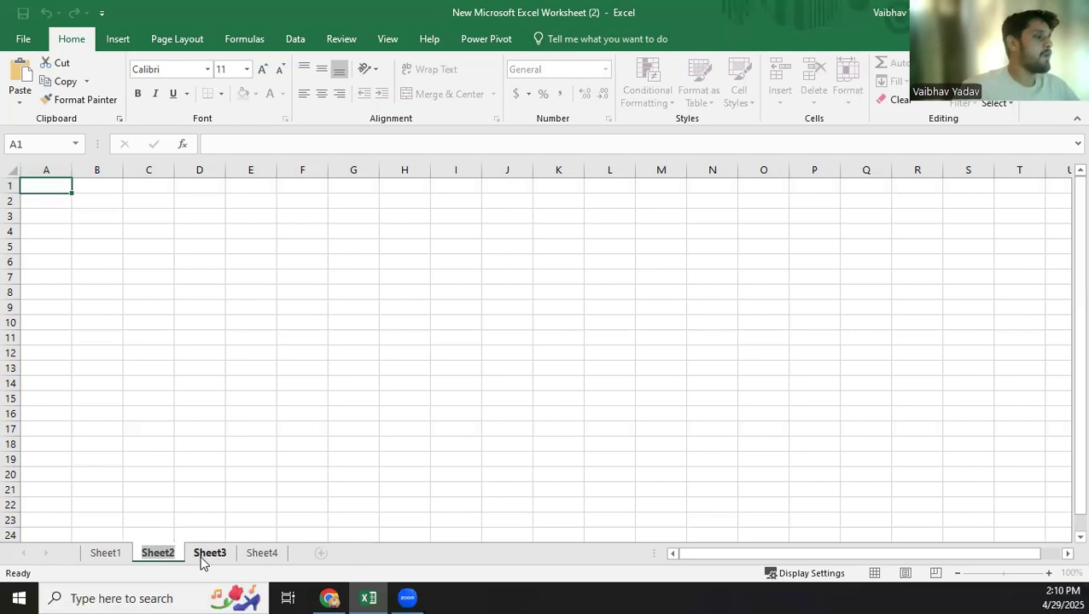
right_click(198, 554)
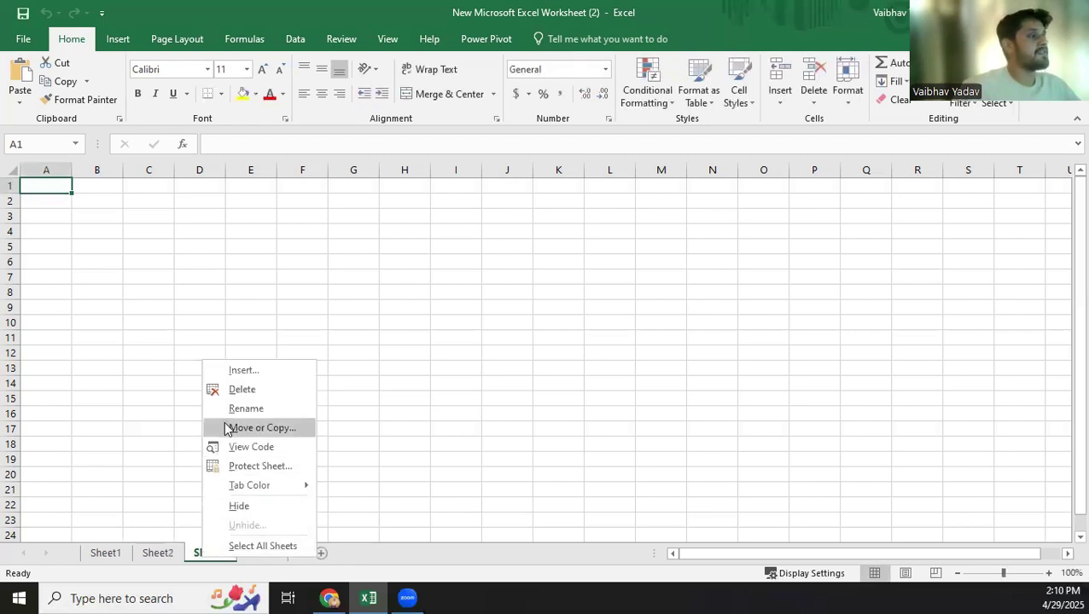
click(115, 560)
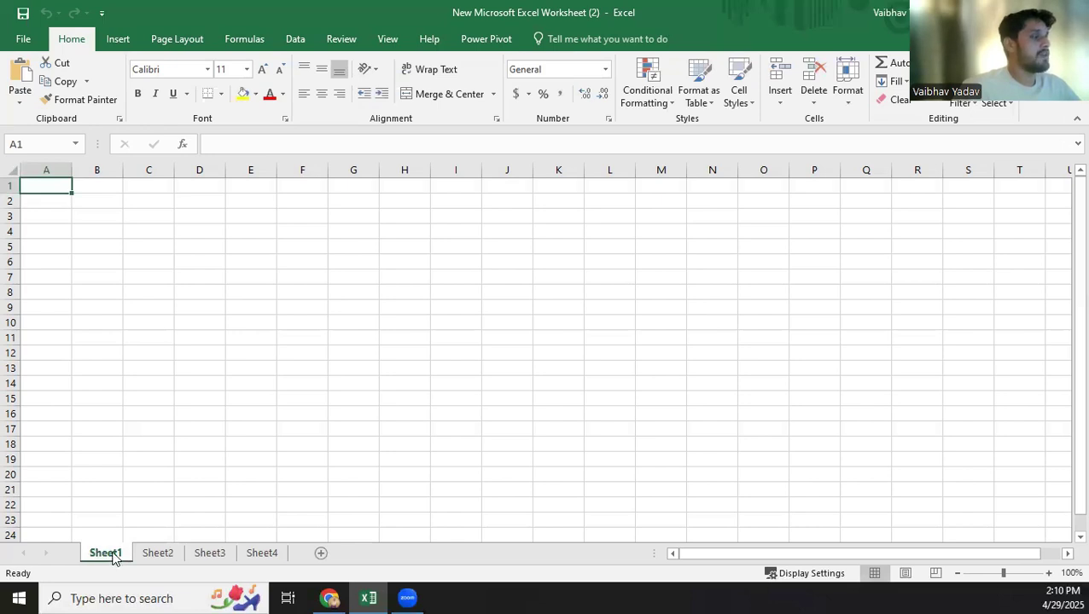
double_click(113, 555)
text(Day 2)
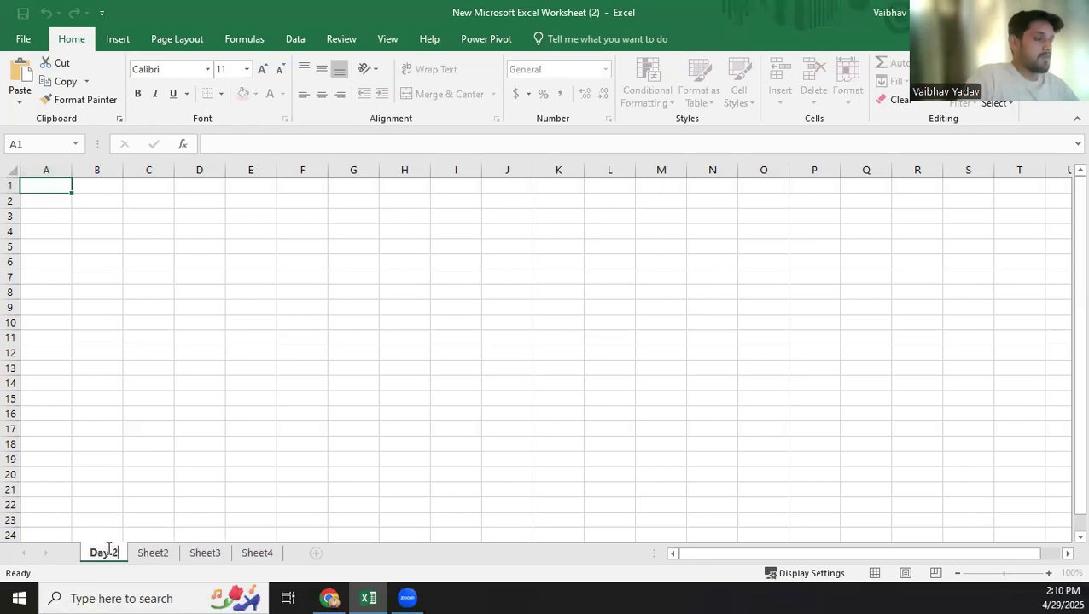
key(Return)
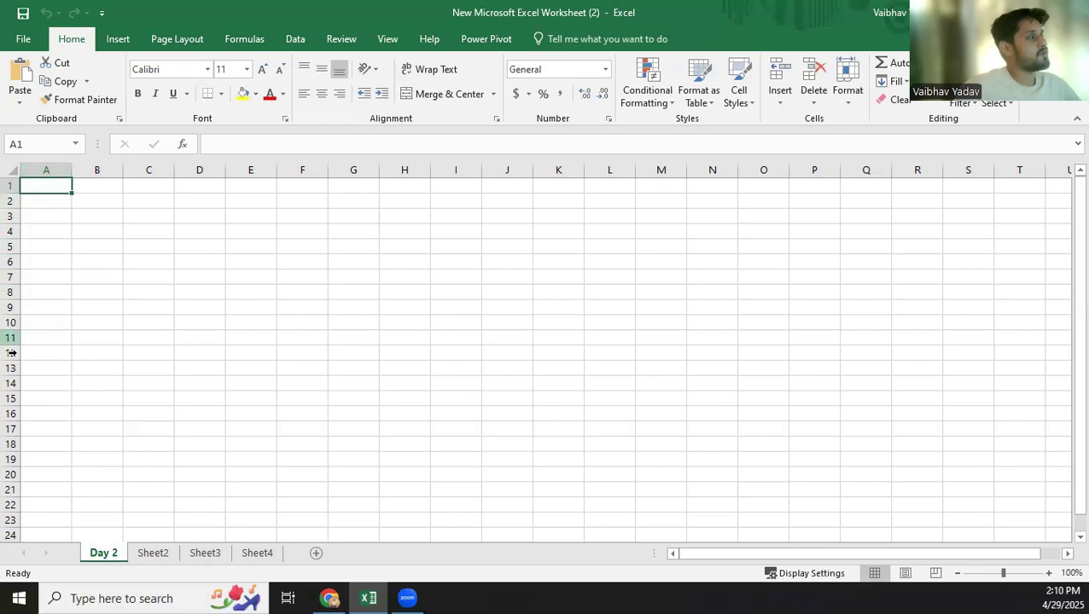
Select cells G7 and B5 and check the active cell's reference in the Name Box.
click(341, 275)
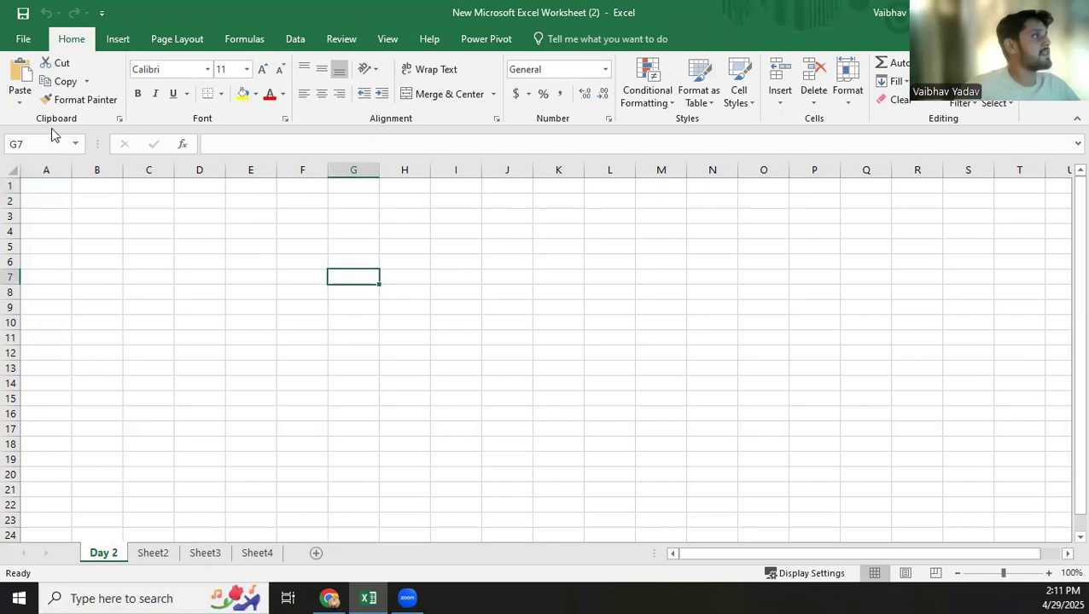
click(15, 145)
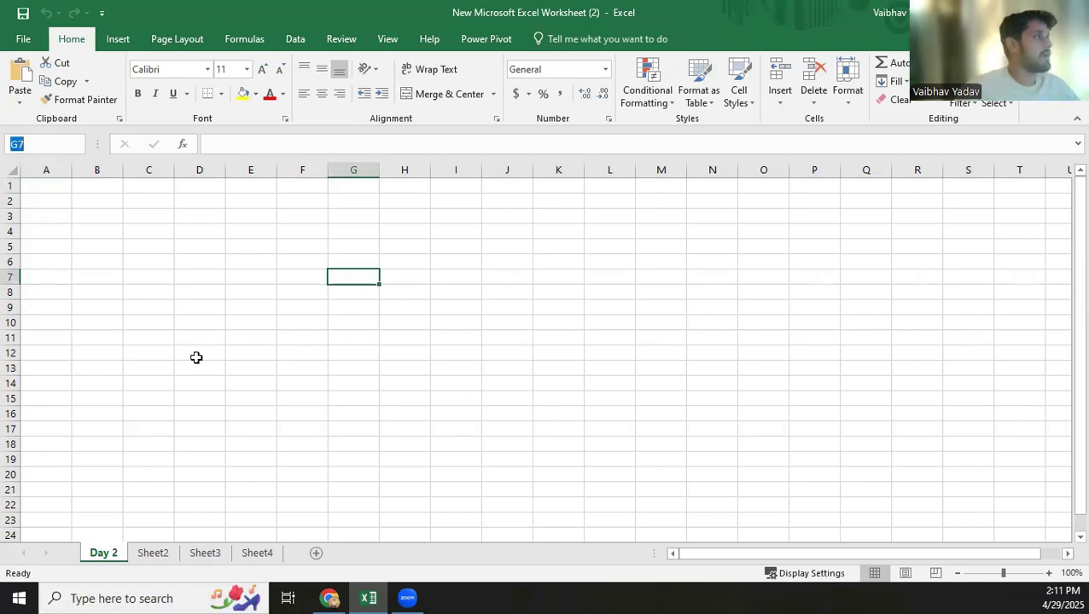
click(120, 246)
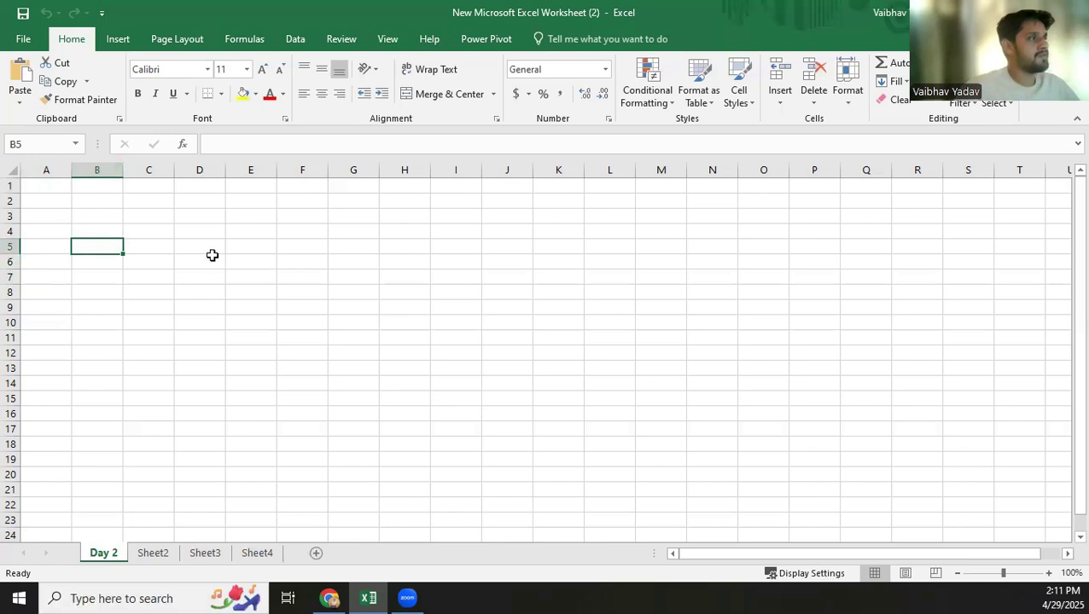
Enter the formula =A2+A4 in cell H6 of the Day 2 sheet.
click(417, 262)
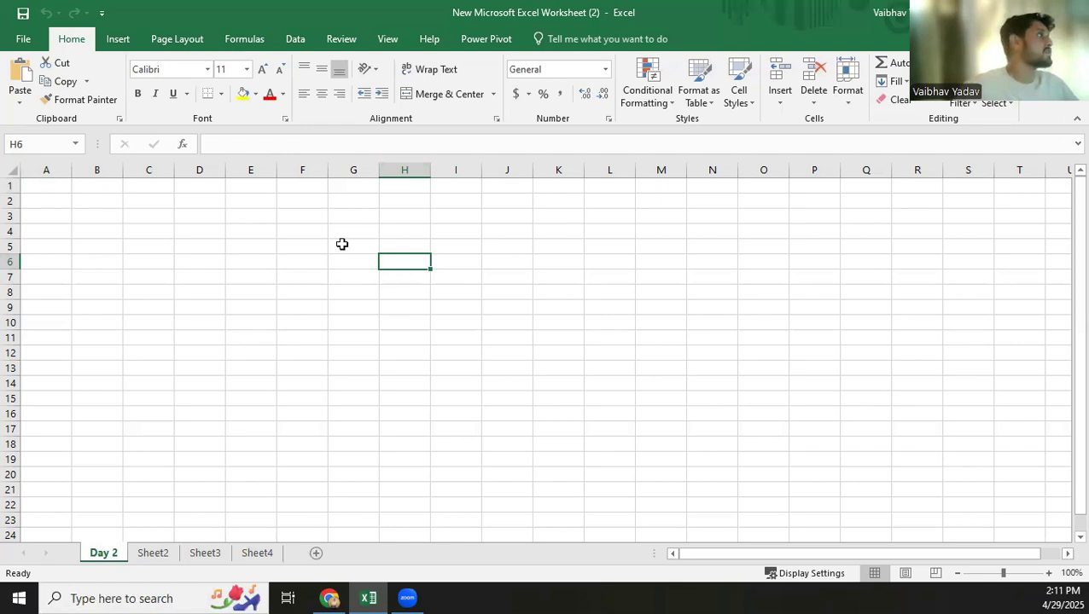
click(258, 142)
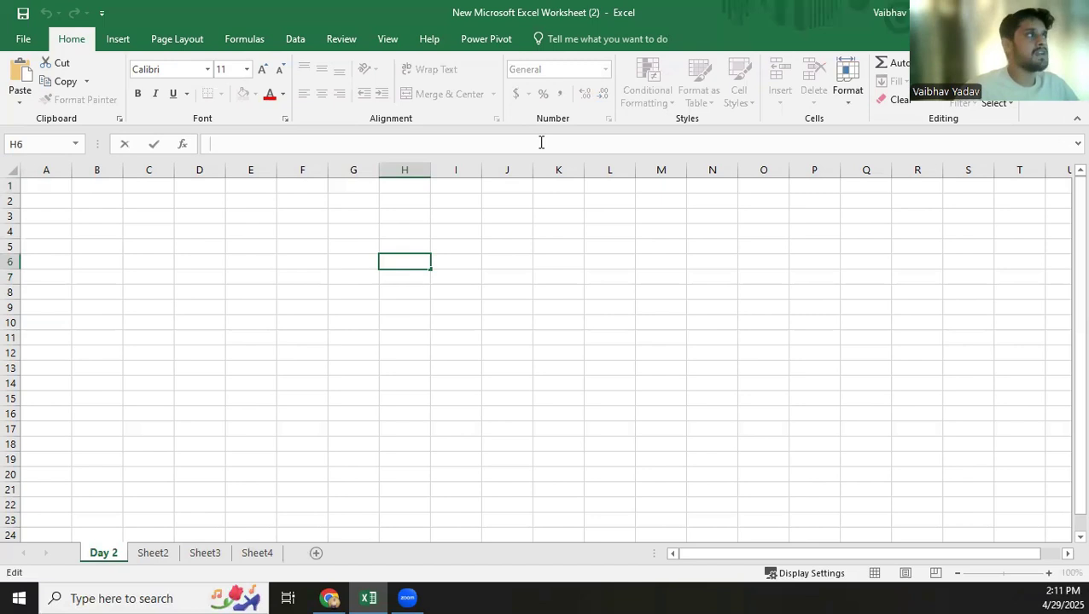
double_click(400, 258)
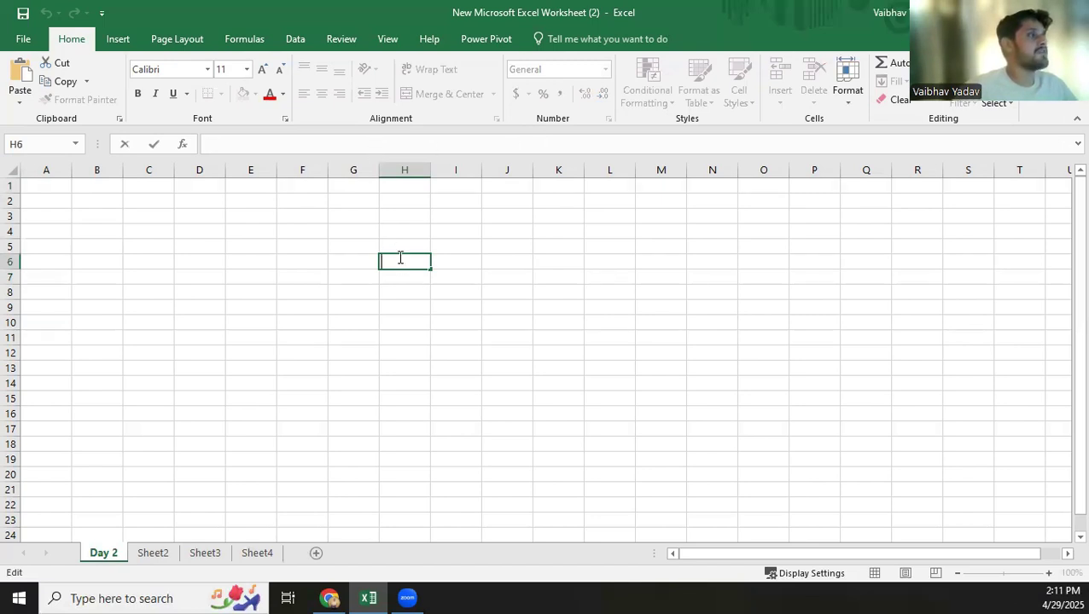
text(=)
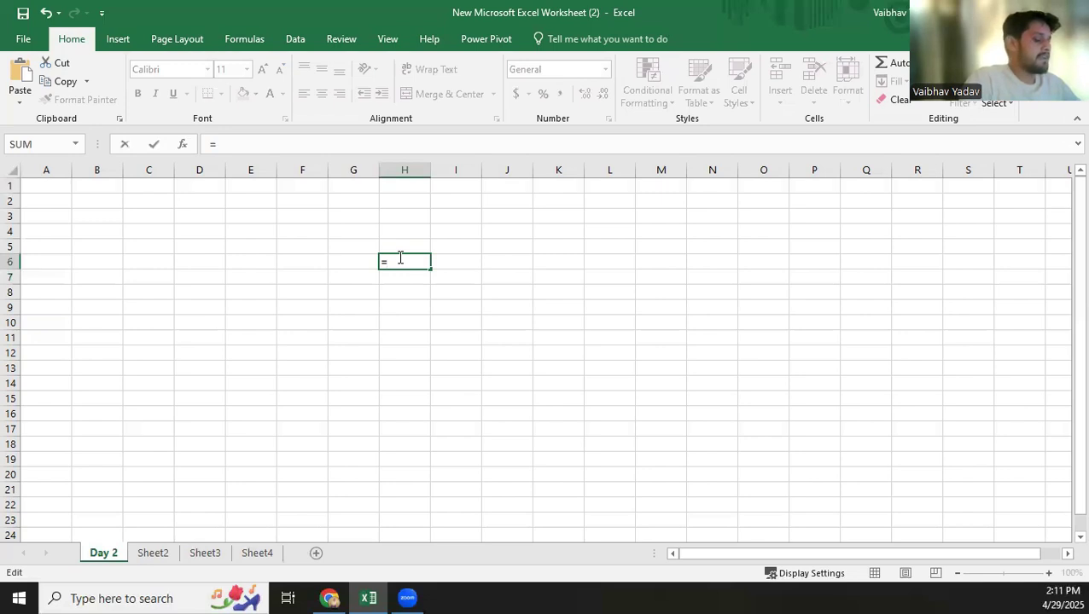
text(2+)
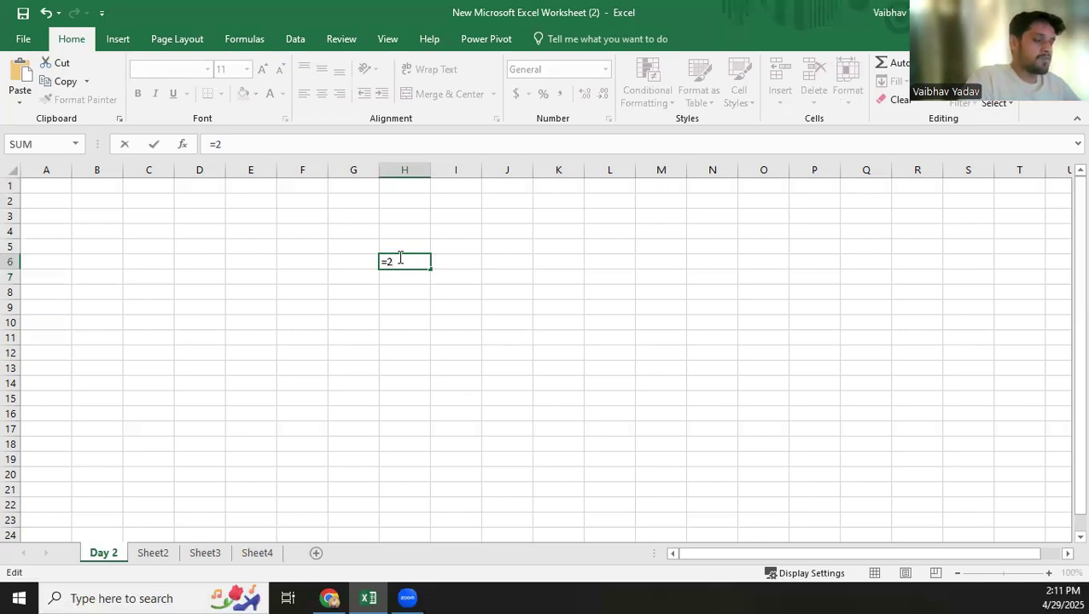
key(BackSpace)
key(BackSpace)
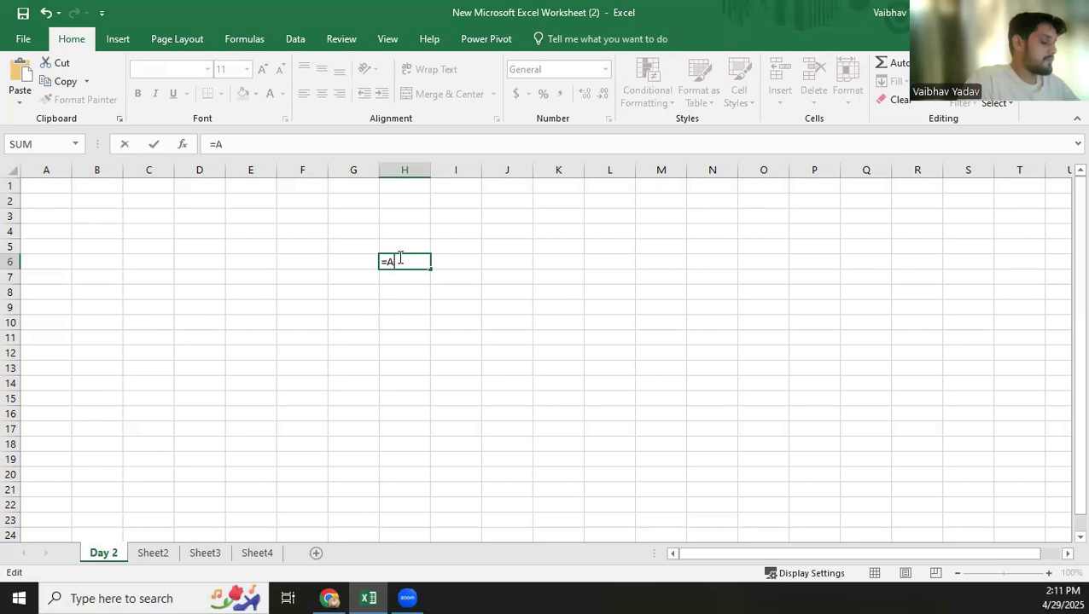
text(A2)
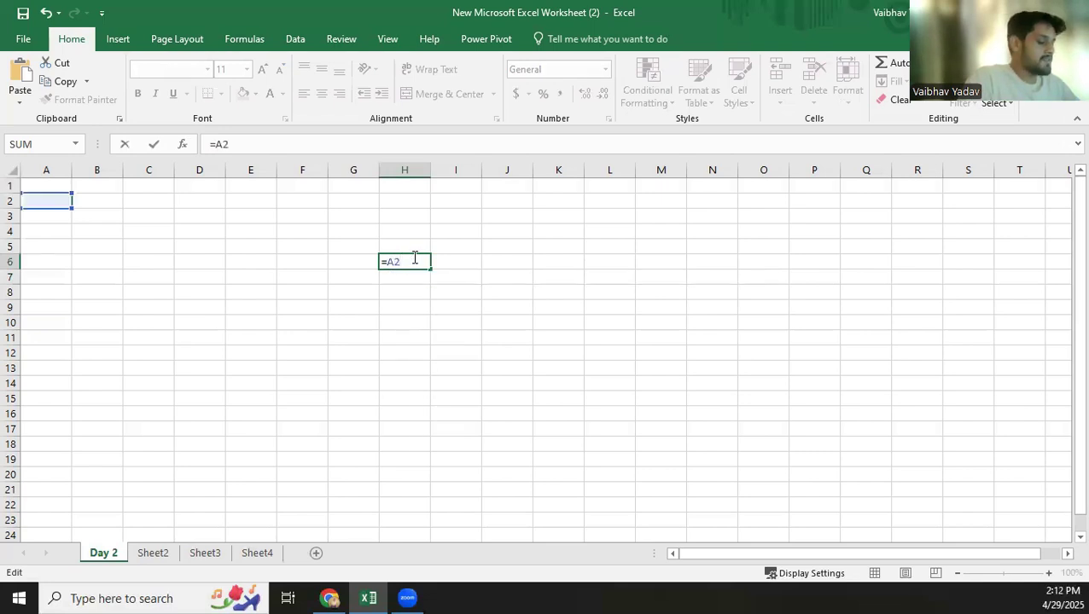
text(A4)
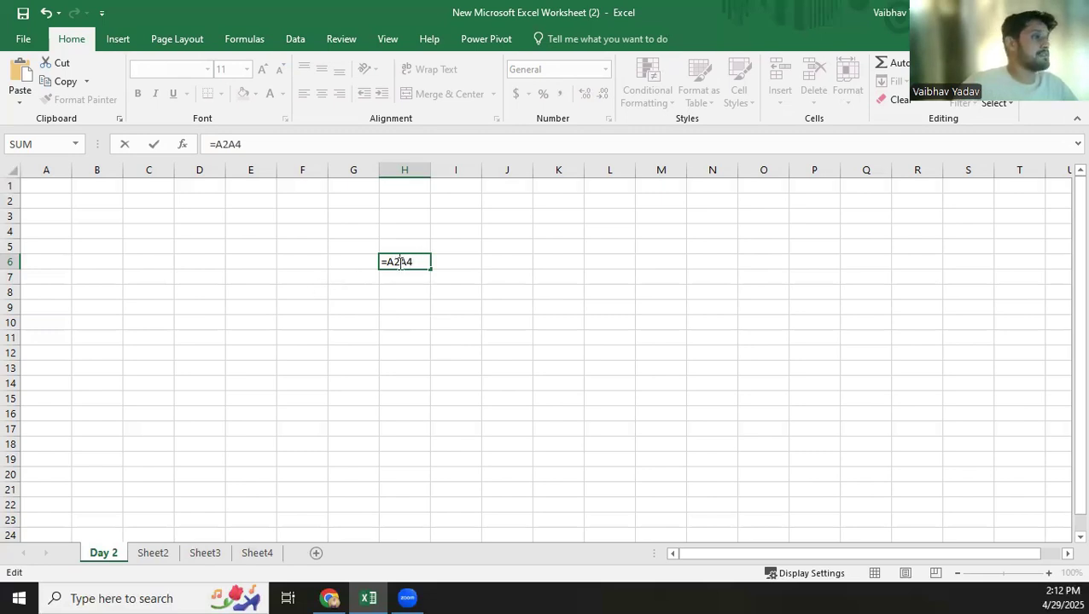
click(399, 262)
text(+)
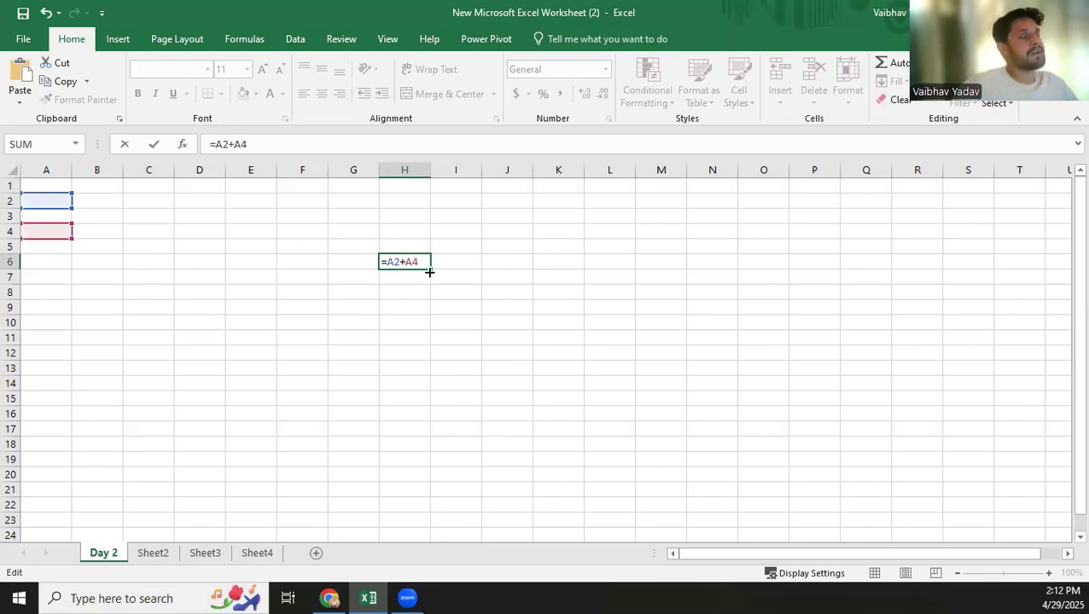
drag(427, 262, 388, 259)
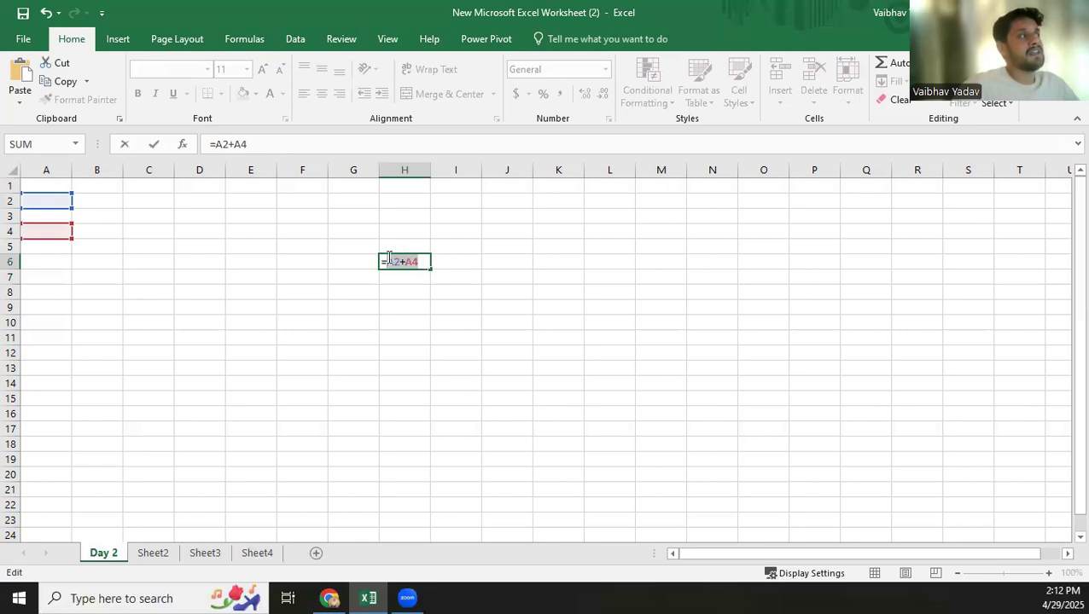
drag(310, 145, 187, 146)
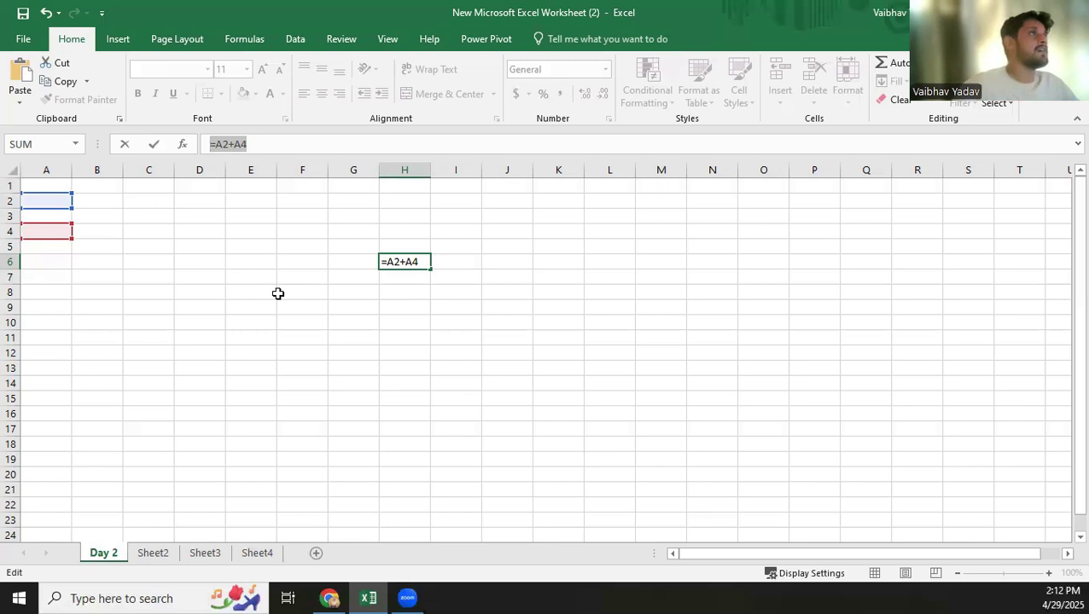
click(22, 44)
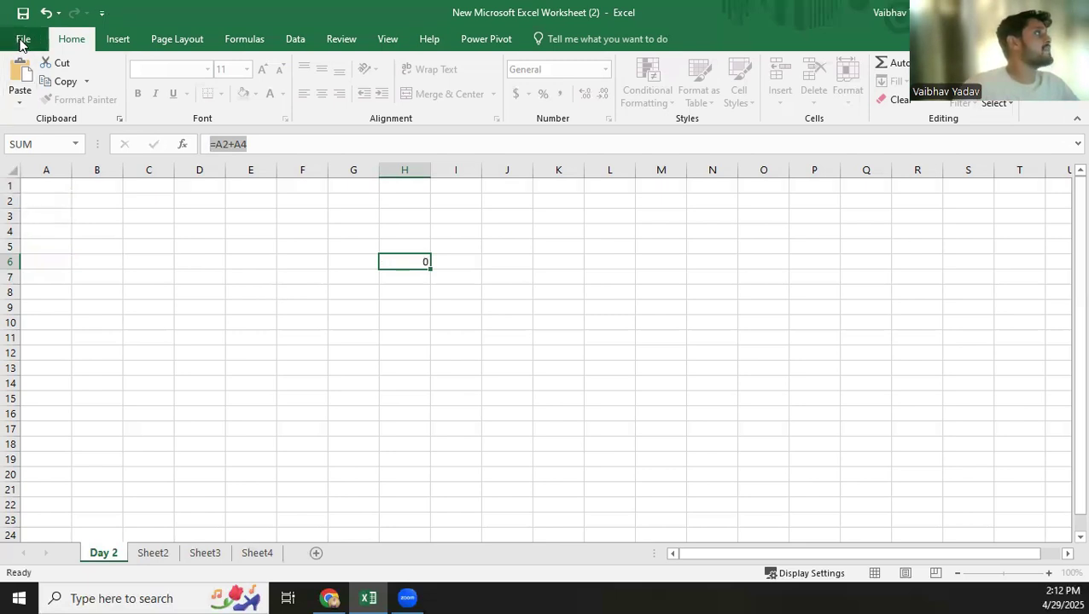
click(29, 26)
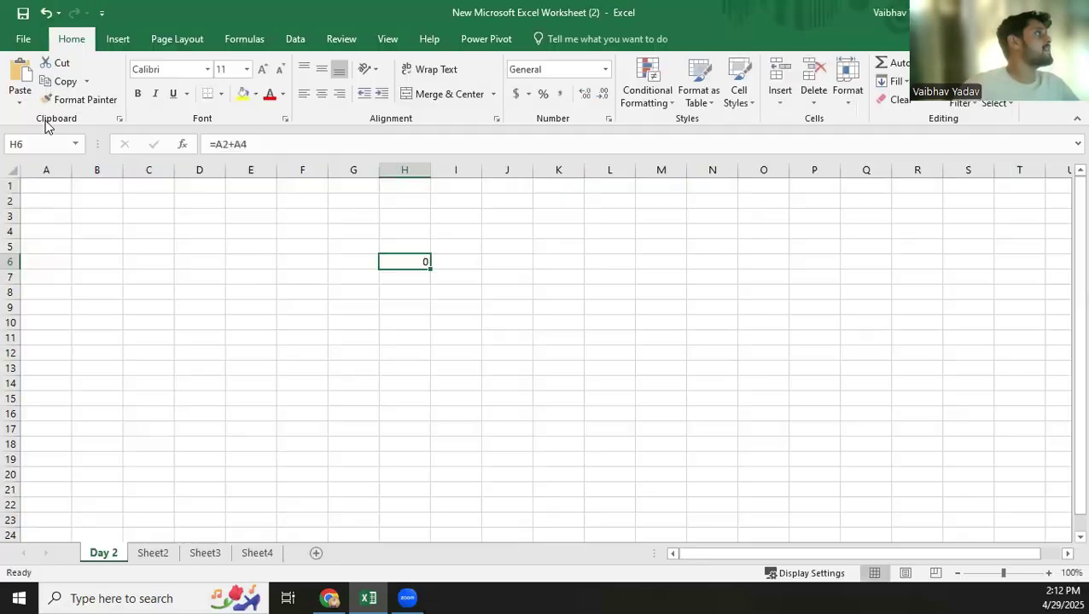
Examine the workbook's Info page and the column and bar chart types available for insertion.
click(21, 38)
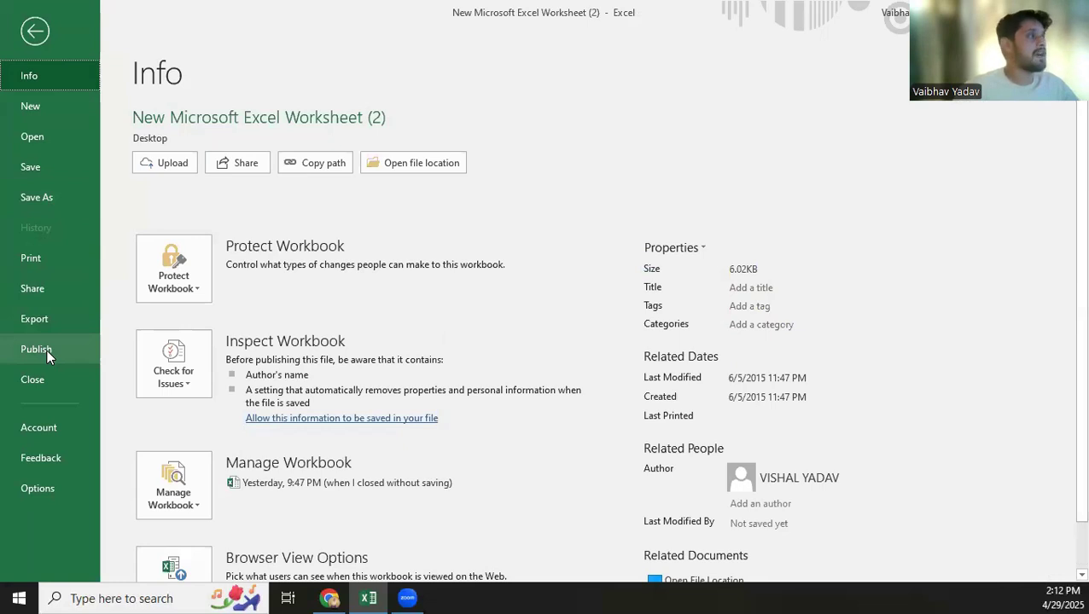
click(34, 31)
click(120, 40)
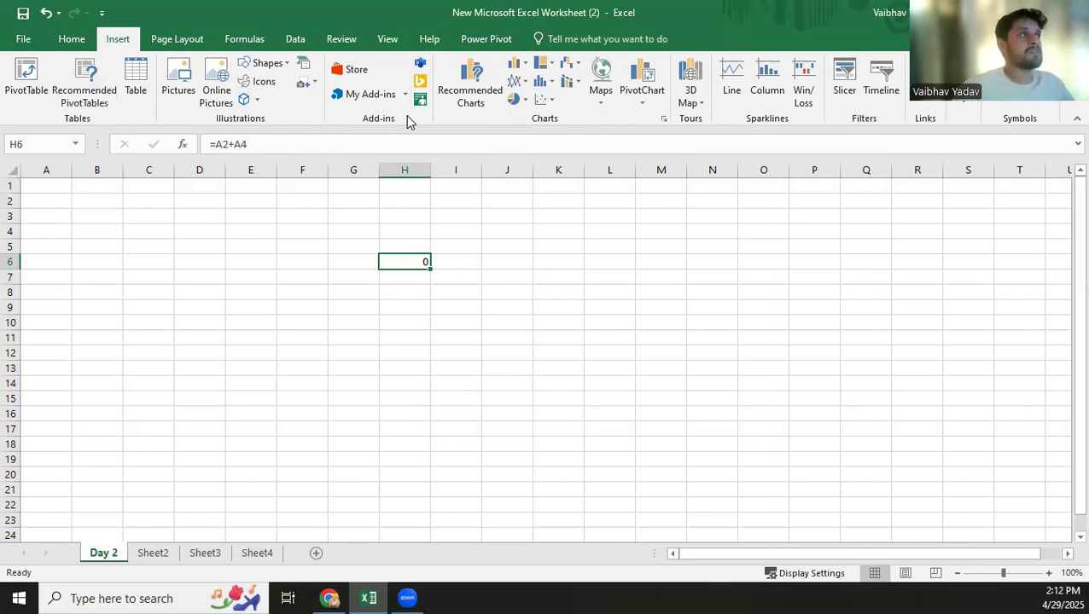
click(527, 65)
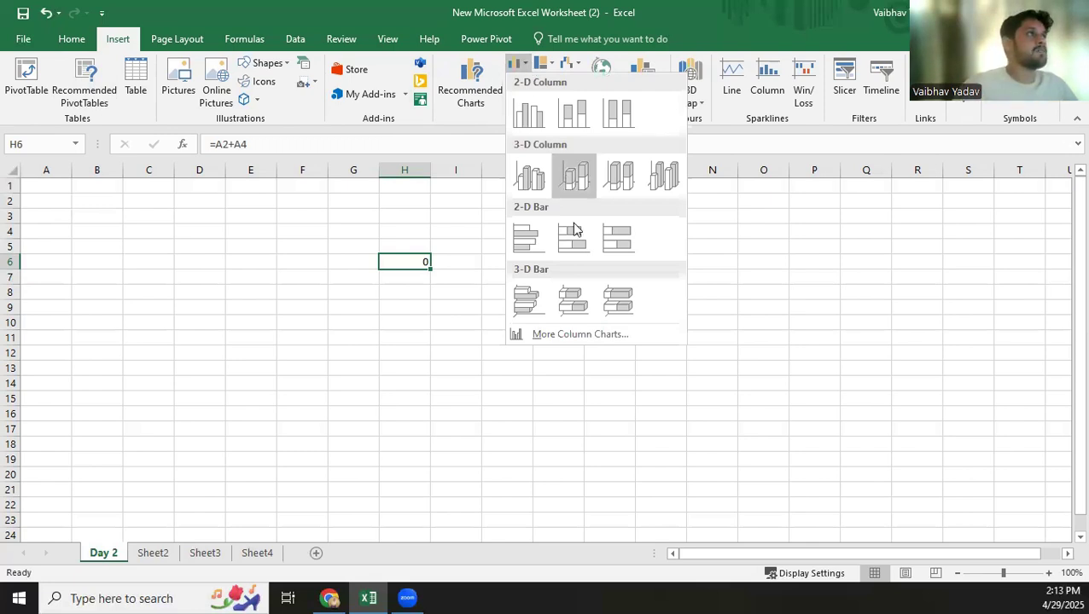
click(453, 117)
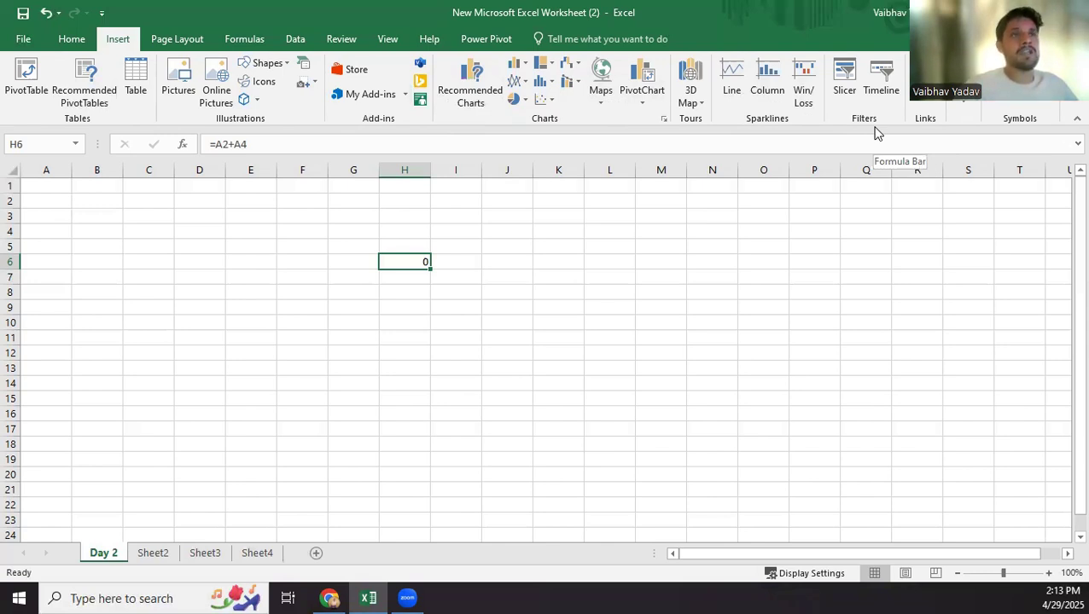
Examine the page layout, formula and data commands, including the Get Data sources for files, databases and Azure.
click(183, 40)
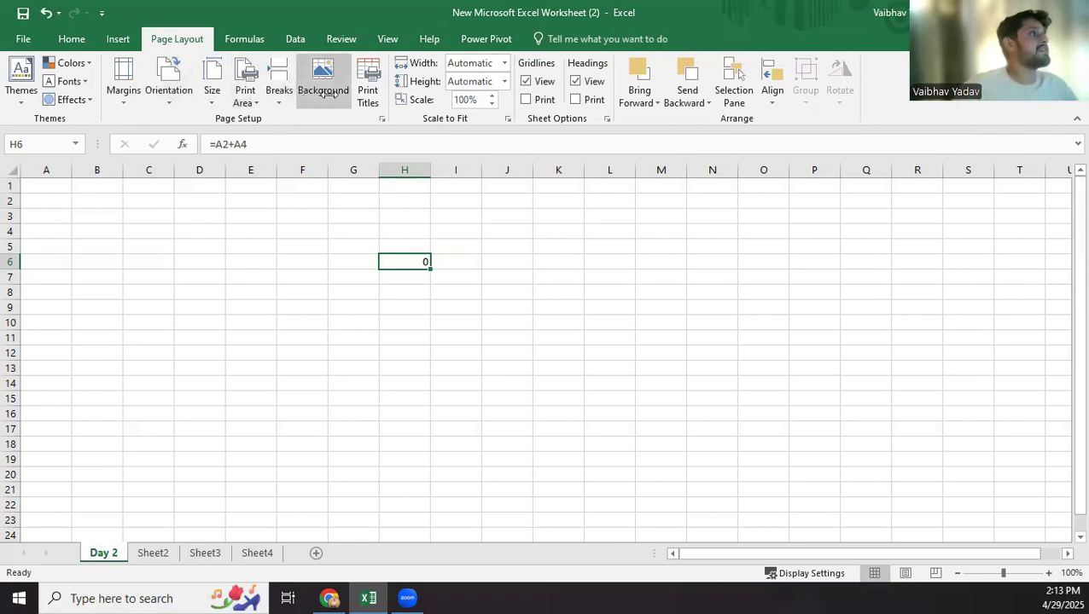
click(245, 39)
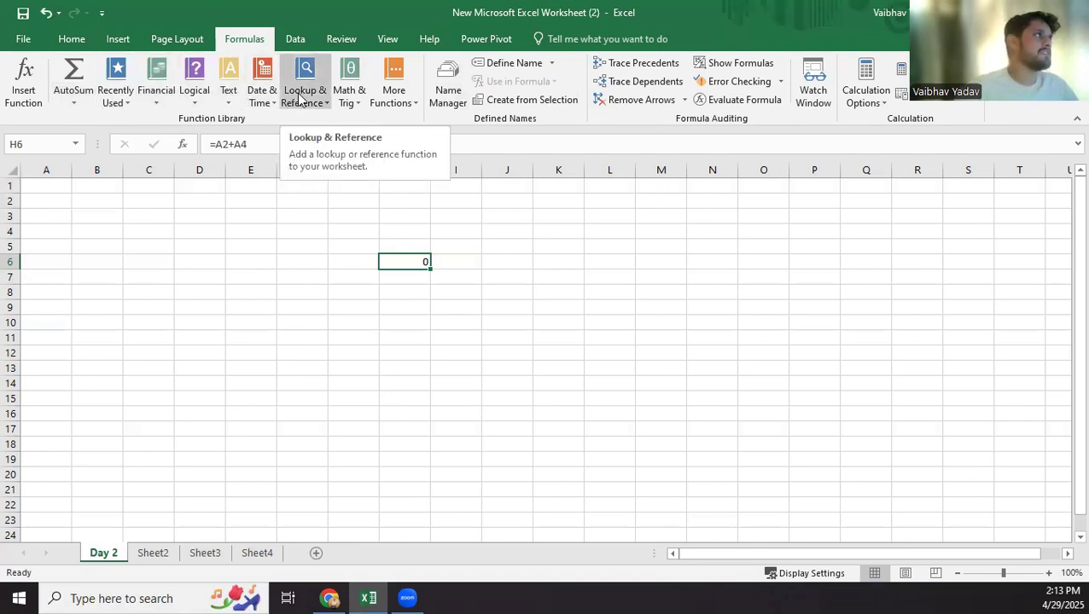
click(293, 38)
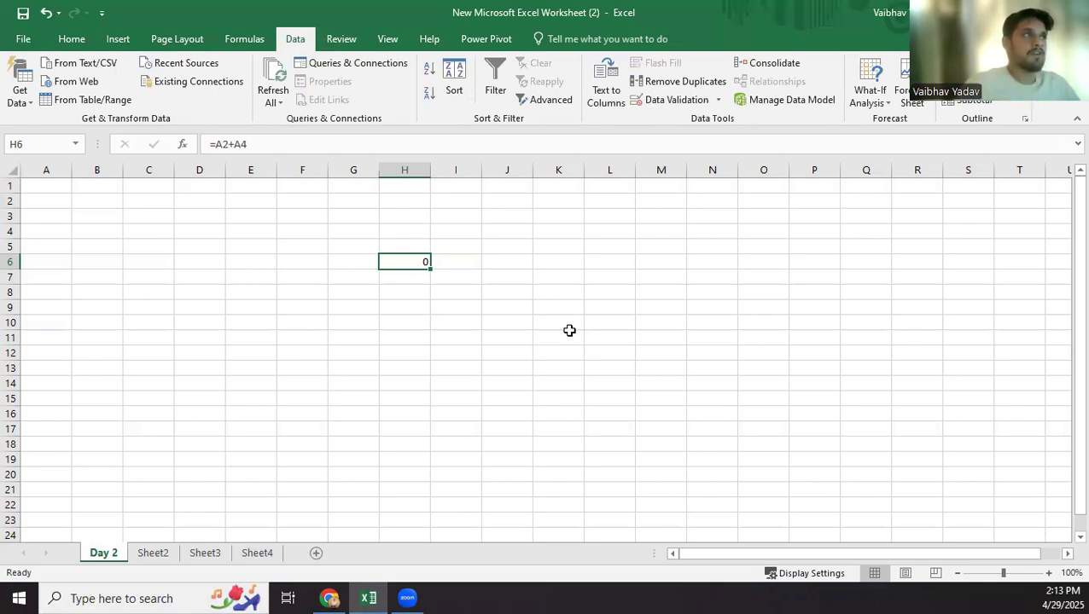
click(31, 101)
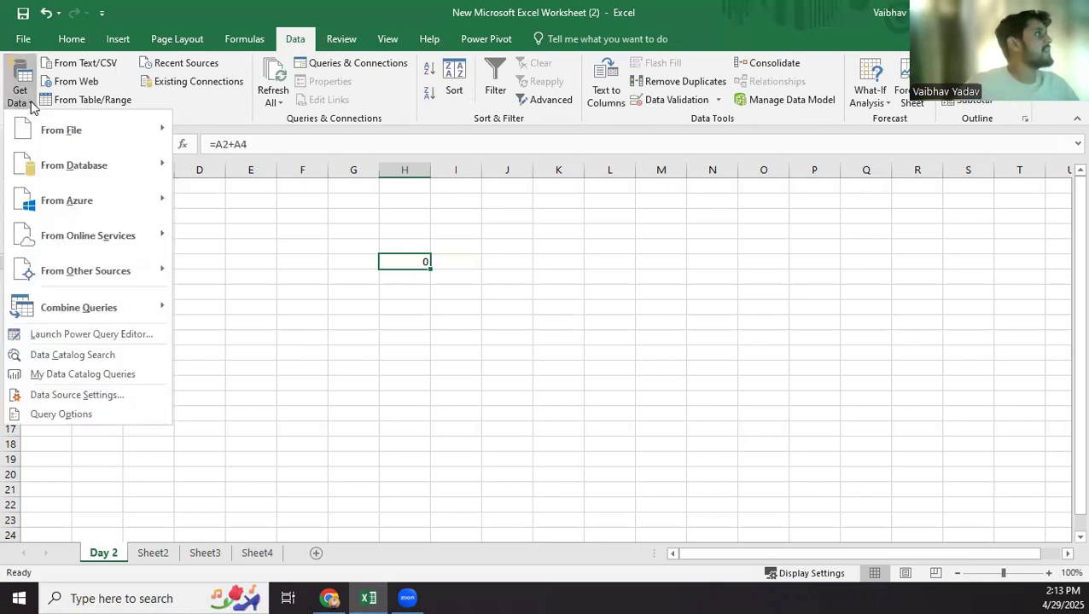
mouse_move(97, 132)
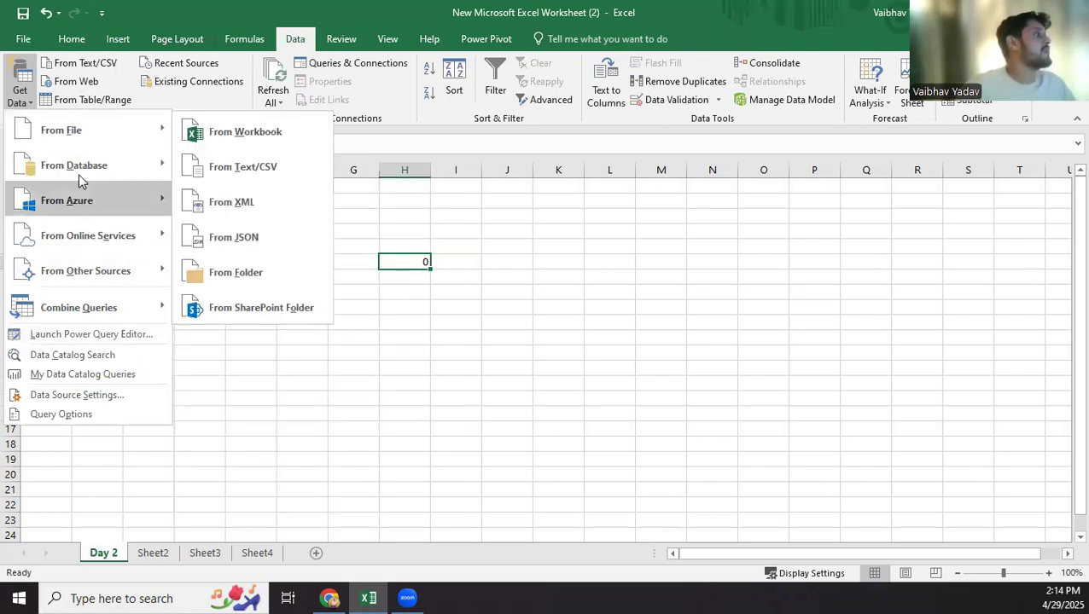
mouse_move(81, 166)
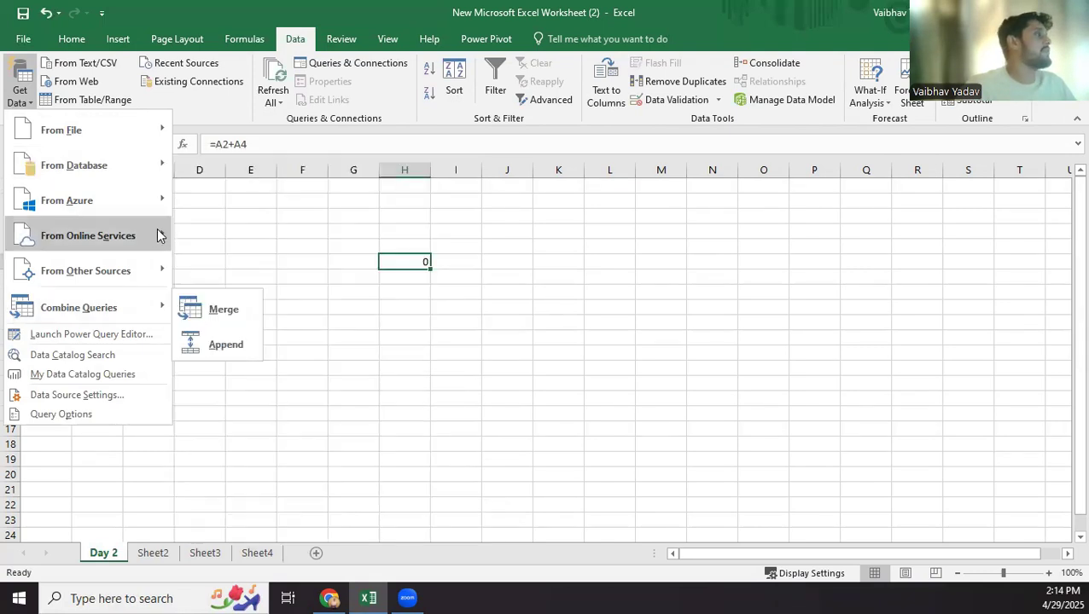
mouse_move(157, 202)
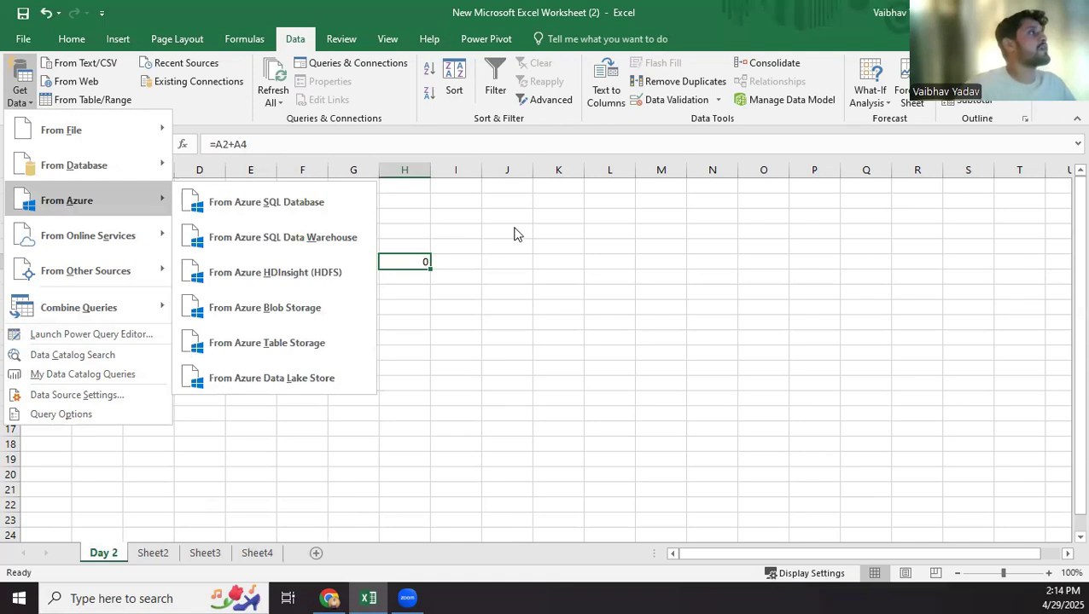
click(209, 114)
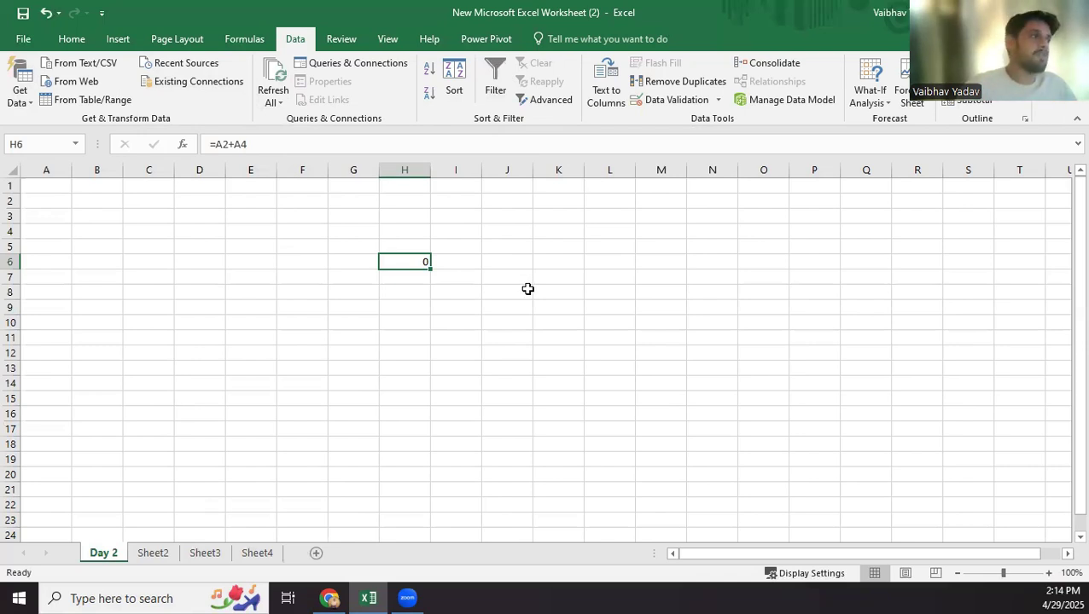
Clear the =A2+A4 formula from cell H6 of the Day 2 sheet.
double_click(406, 263)
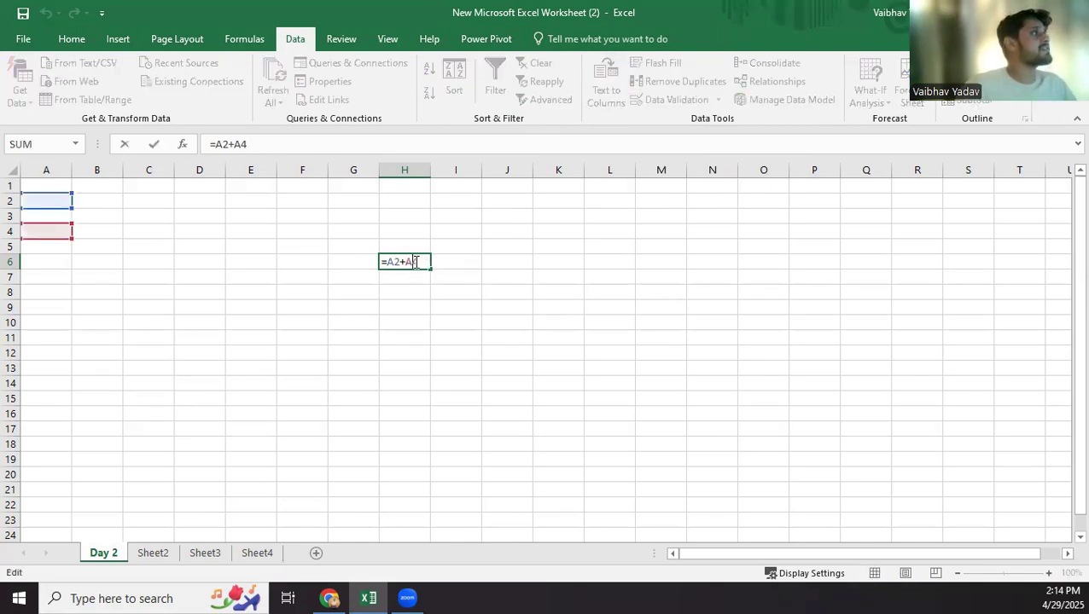
drag(422, 263, 341, 265)
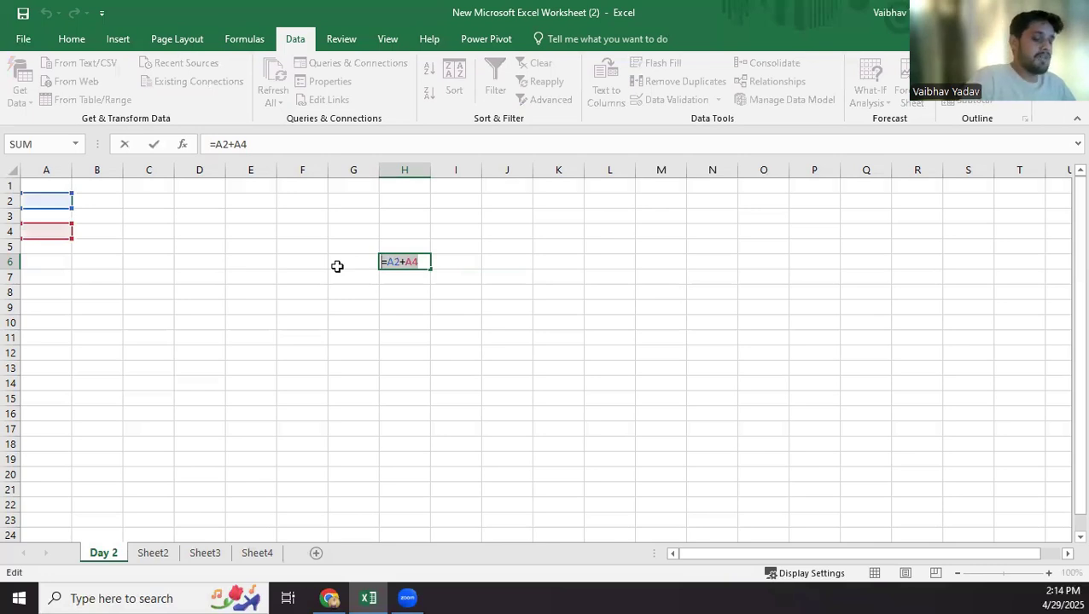
key(BackSpace)
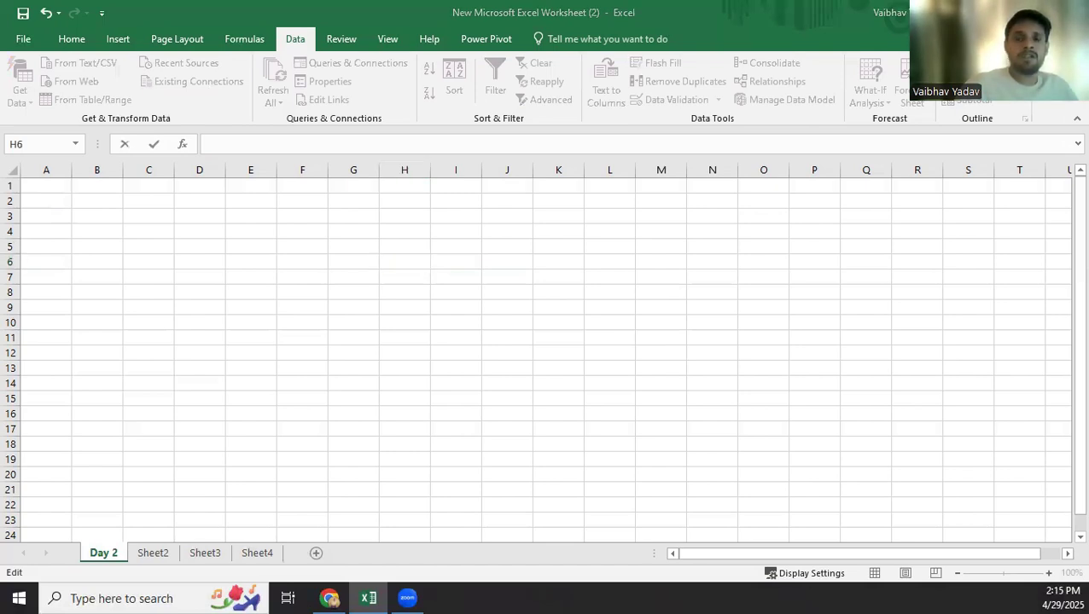
Paste the copied table with headers A, B and C at cell A1 and widen columns A to C.
click(52, 186)
key(ctrl+v)
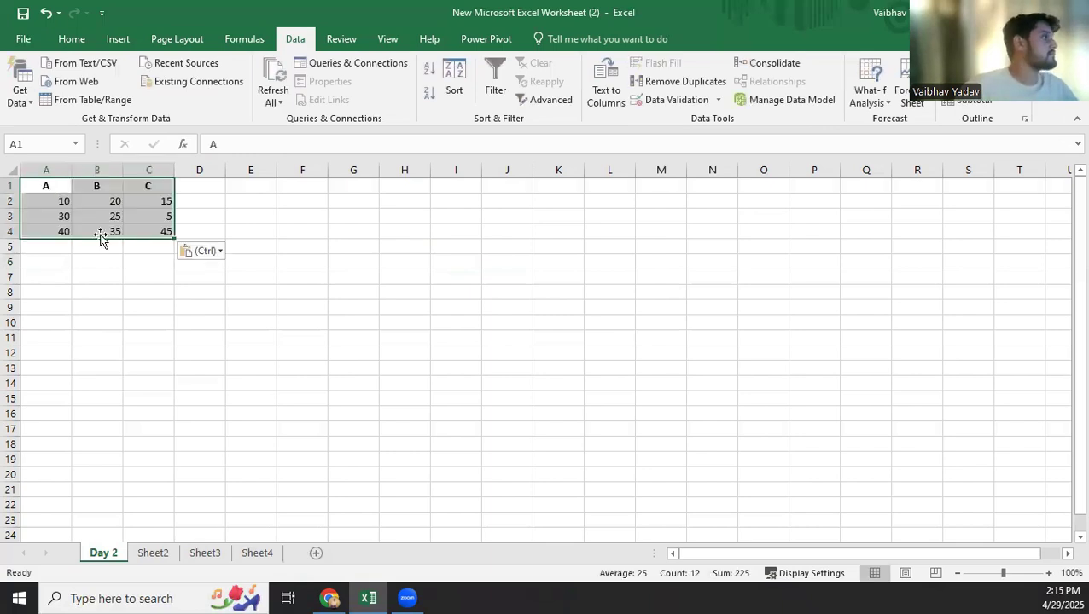
drag(72, 170, 311, 170)
click(277, 366)
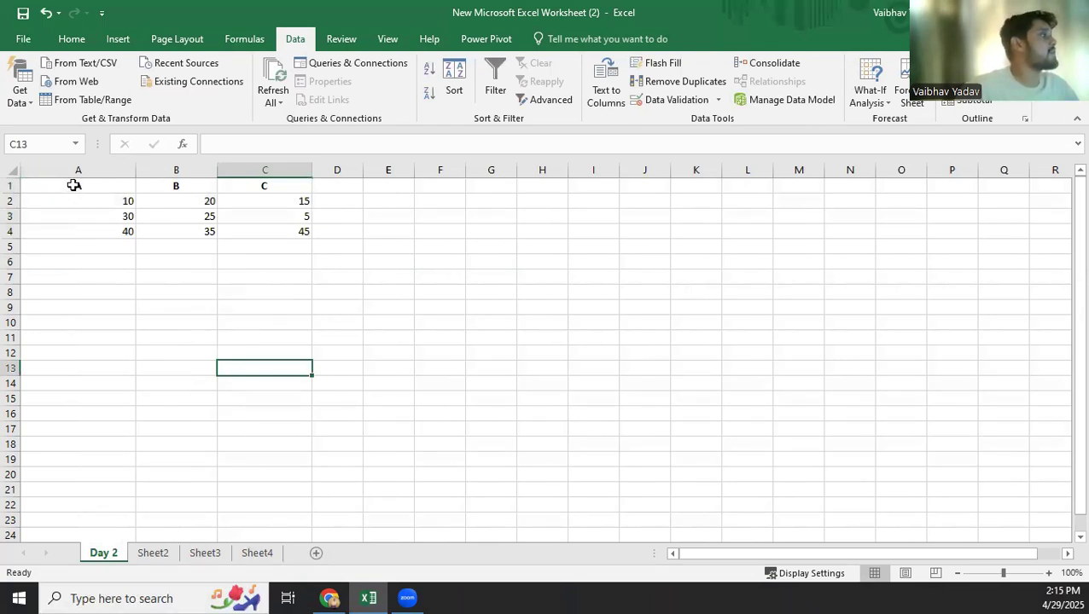
Examine the table's header cells A1, B1 and C1 and its data rows 2 to 4.
click(74, 185)
click(155, 183)
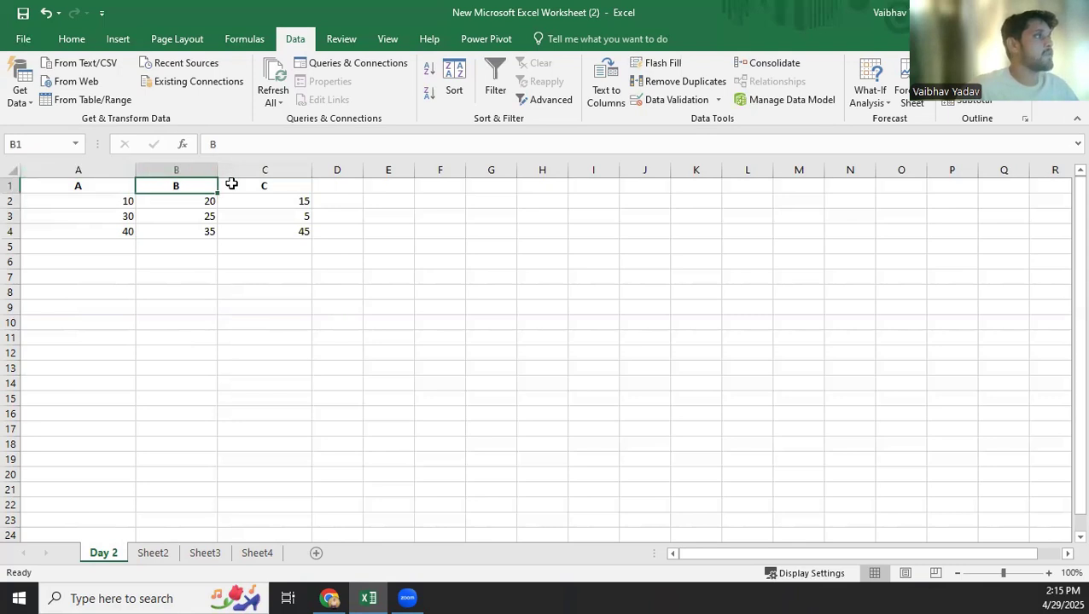
click(231, 184)
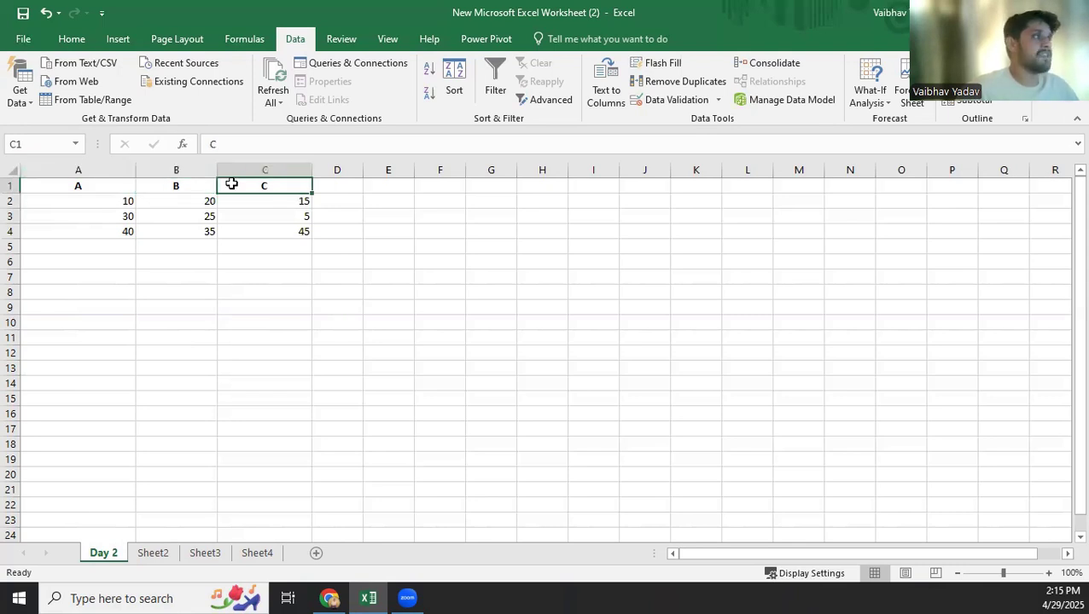
click(12, 200)
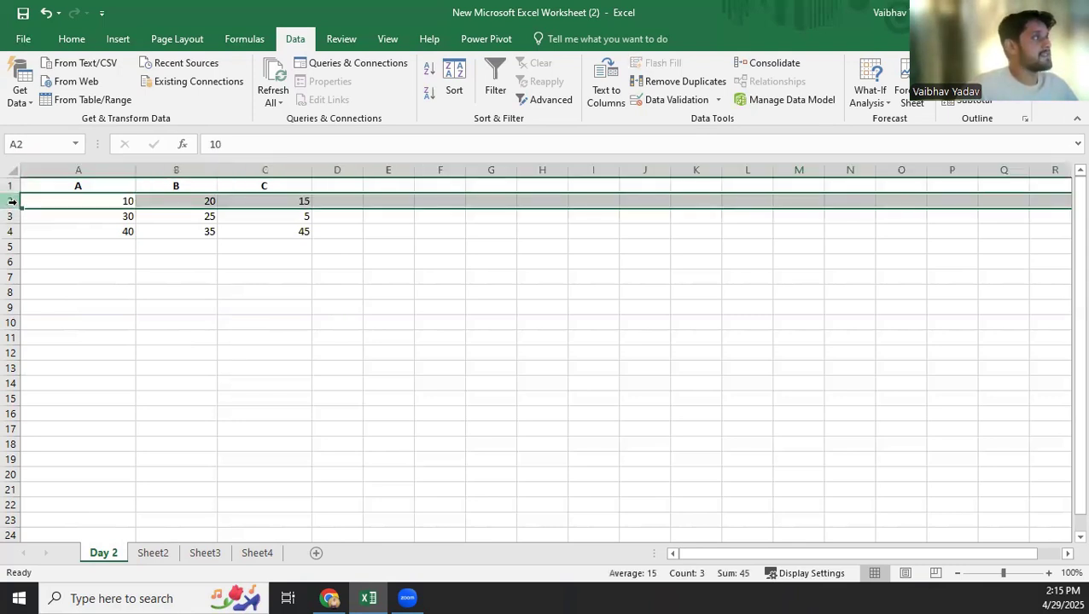
click(11, 216)
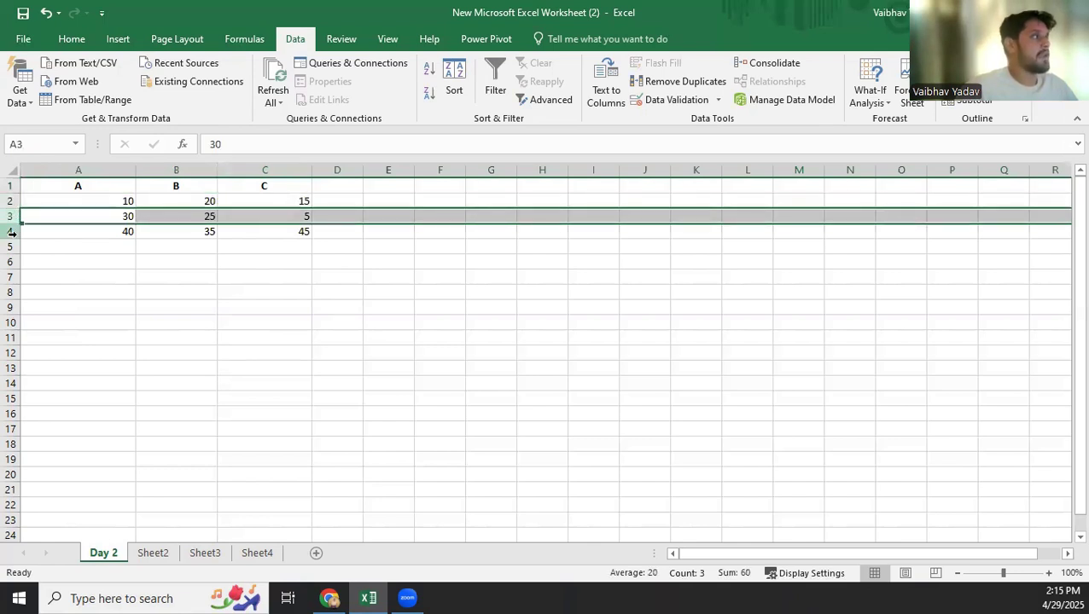
click(11, 231)
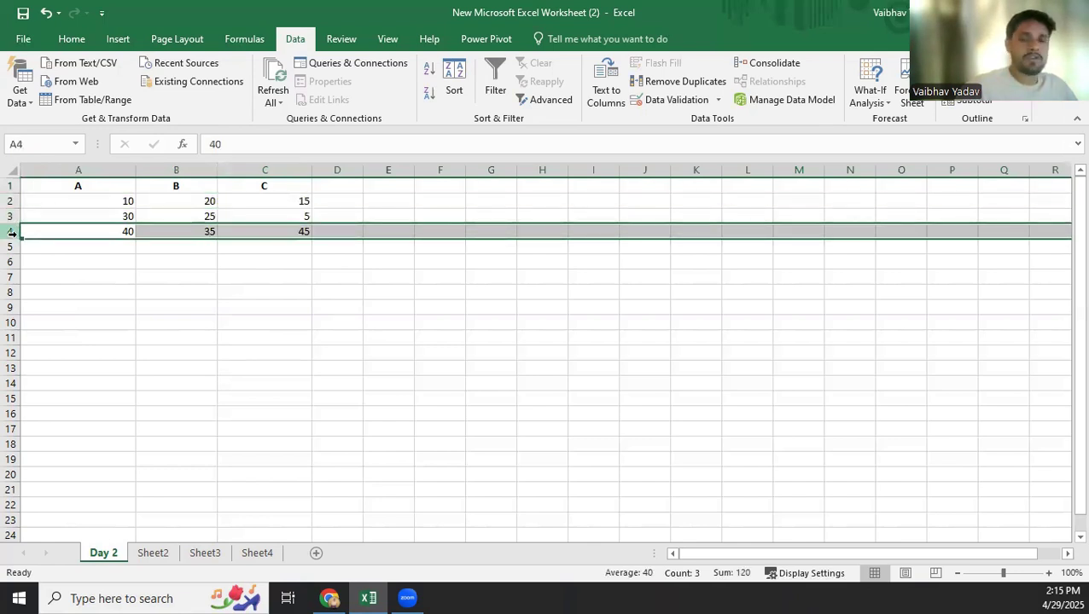
click(109, 261)
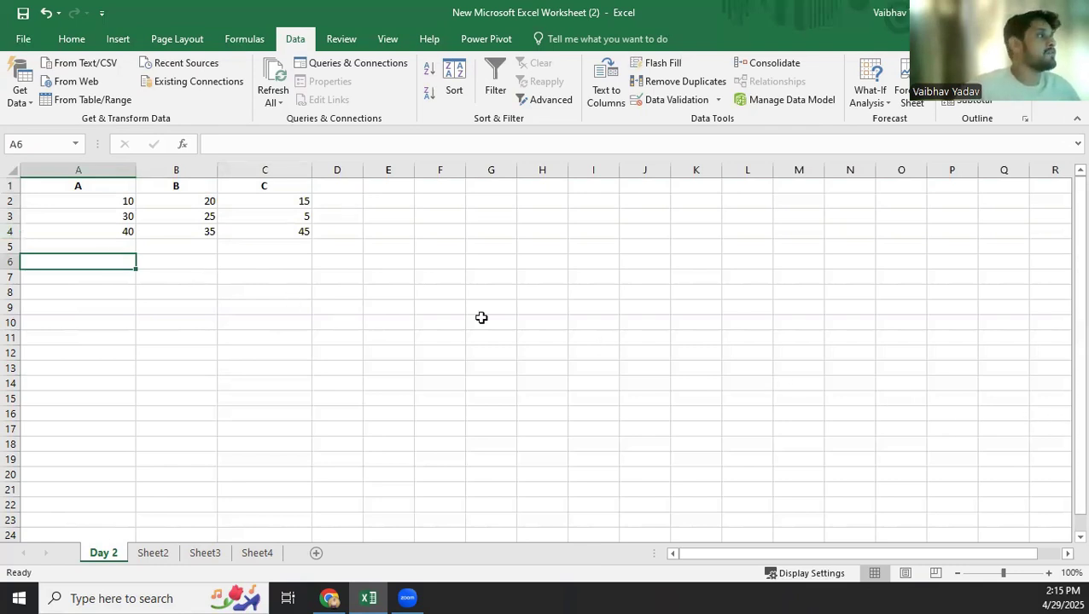
Enter the labels SUM, AVERAGE, MIN and MAX in cells A8 to A11.
click(73, 291)
text(SUM)
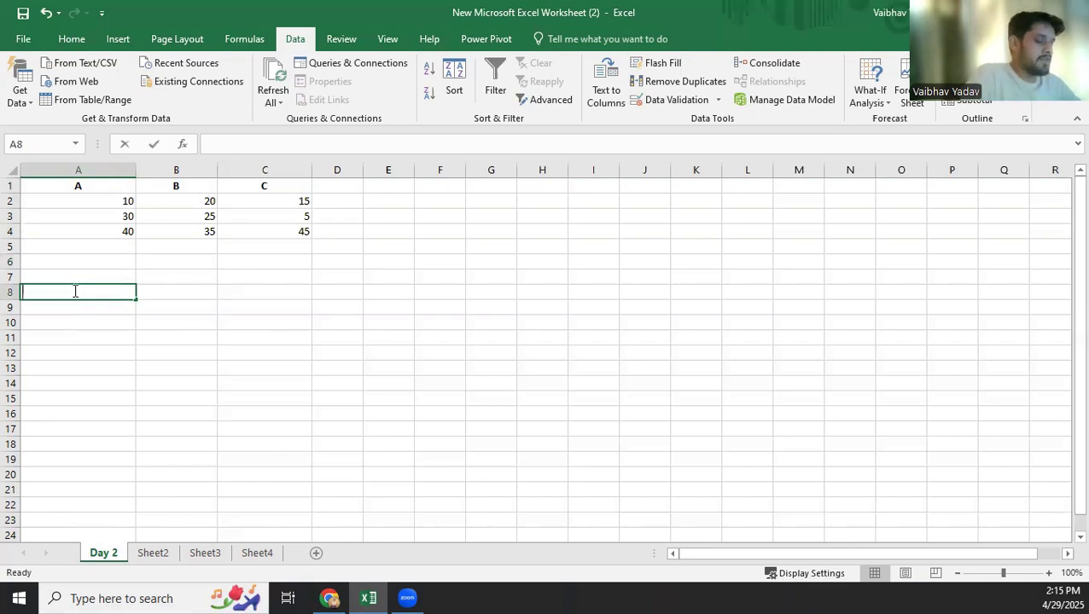
key(Return)
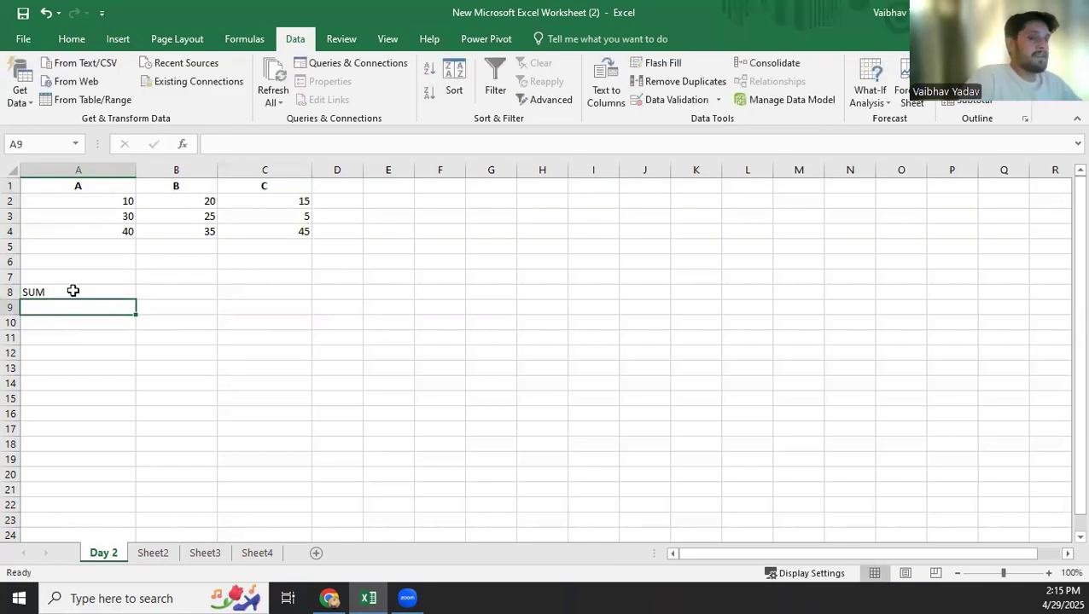
text(AVERAGE)
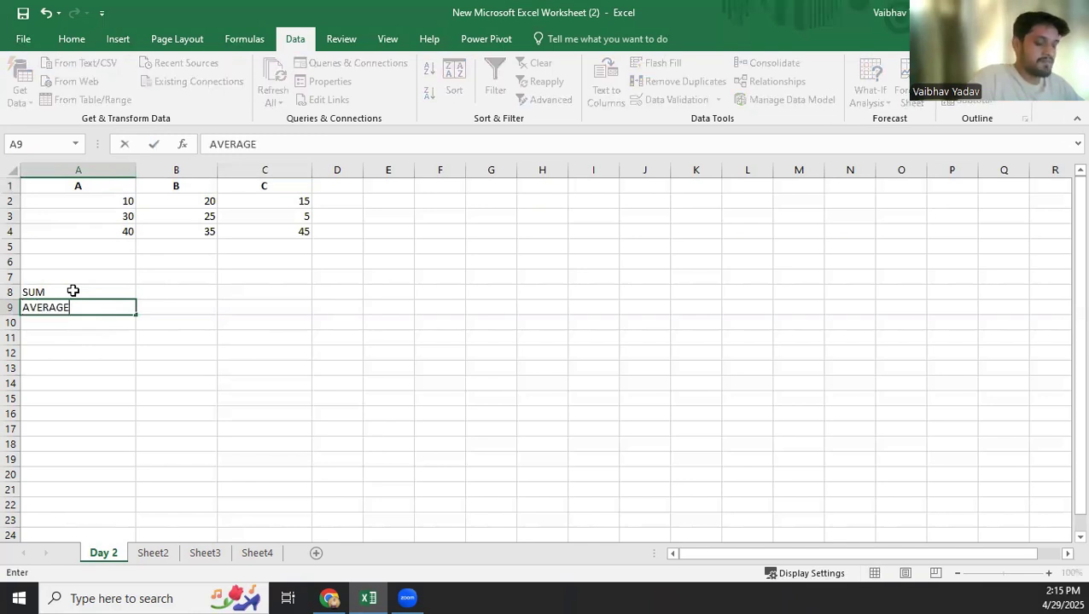
key(Return)
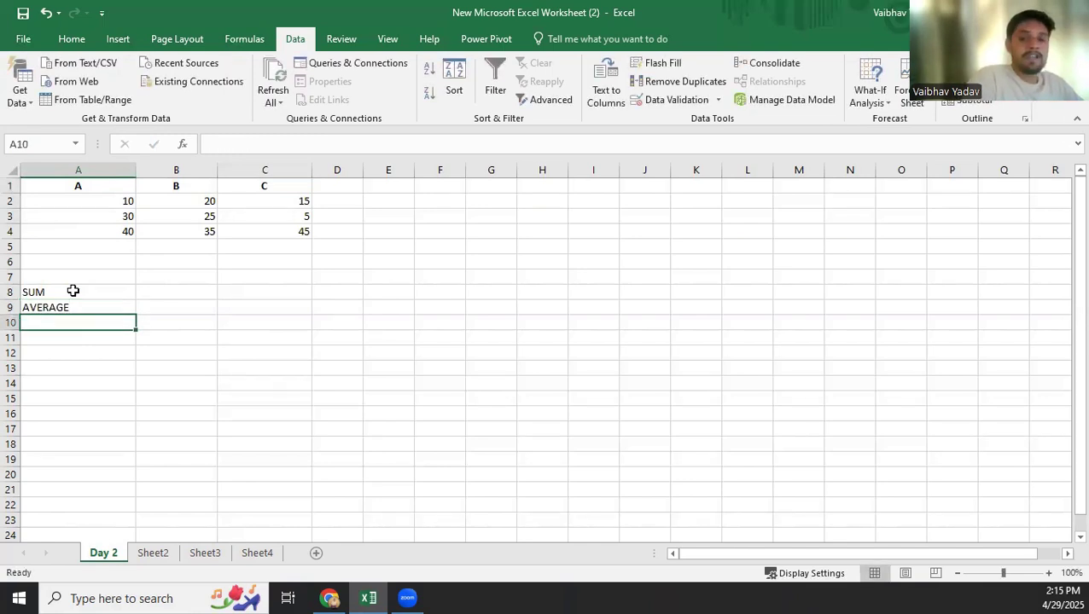
text(MIN)
key(Return)
text(MINAX)
key(Return)
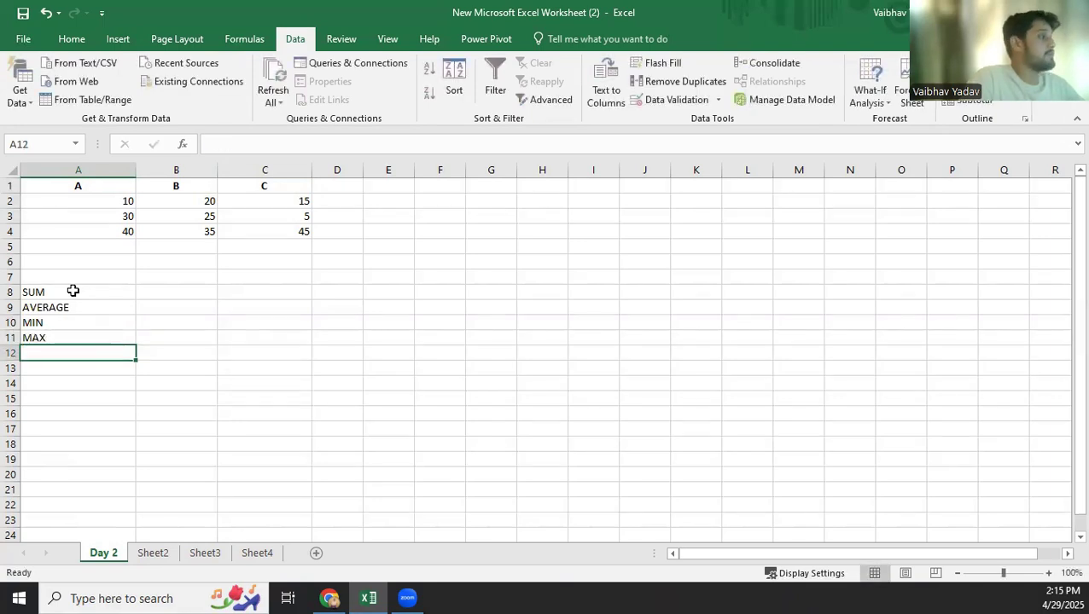
Enter the formula =SUM(A2:A4) in cell B8 beside the SUM label.
click(166, 290)
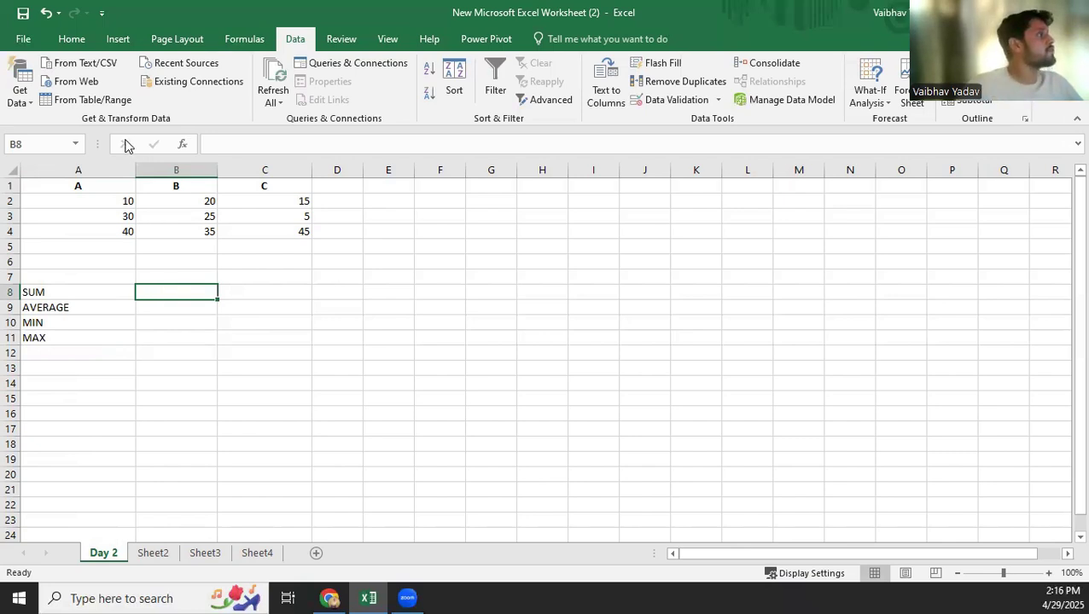
drag(97, 200, 97, 238)
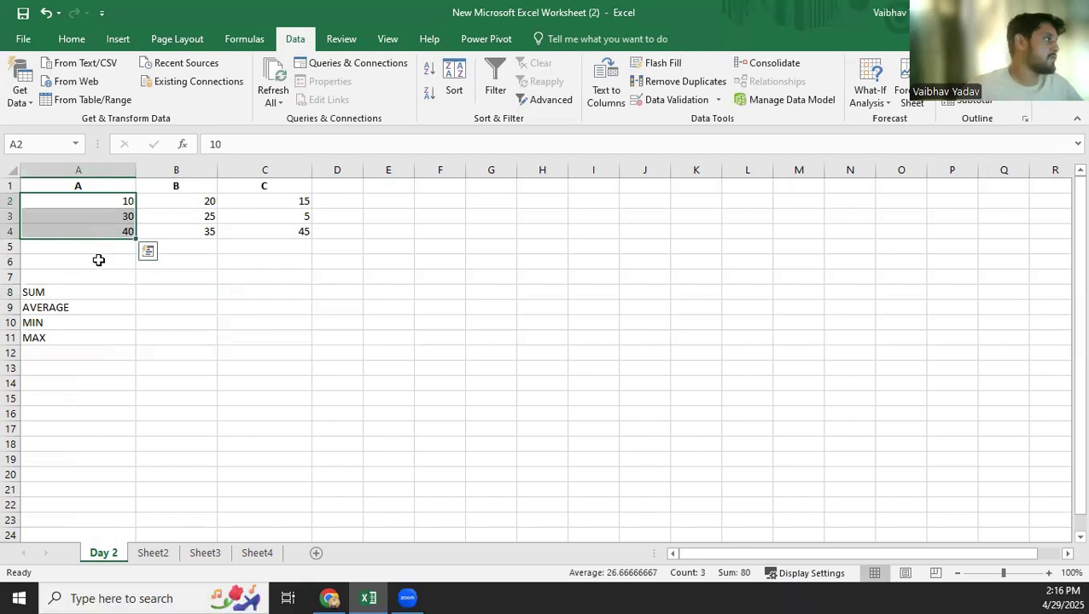
click(97, 261)
click(151, 295)
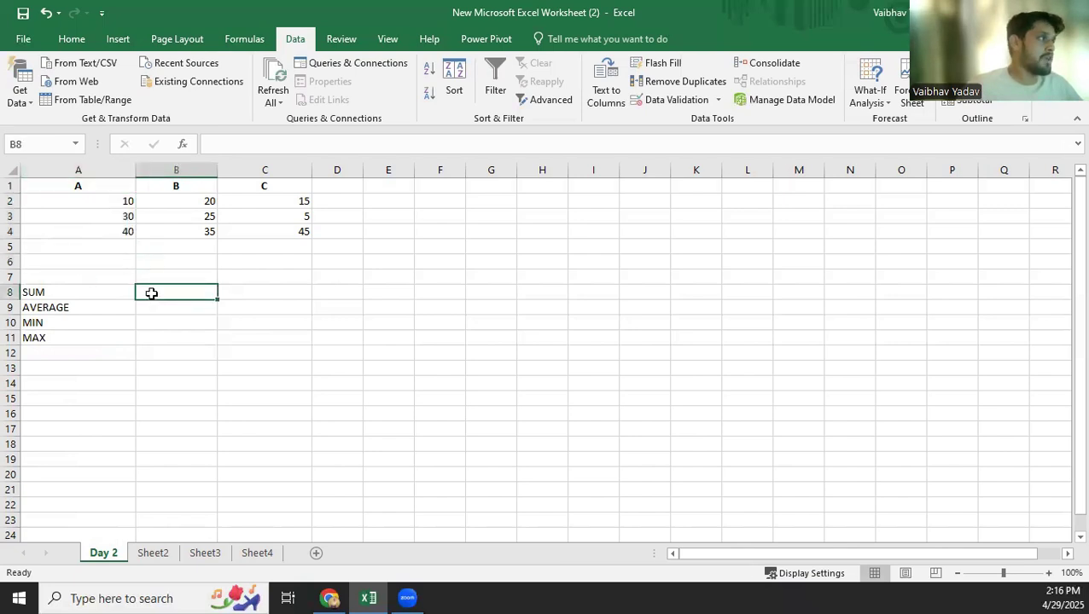
text(=)
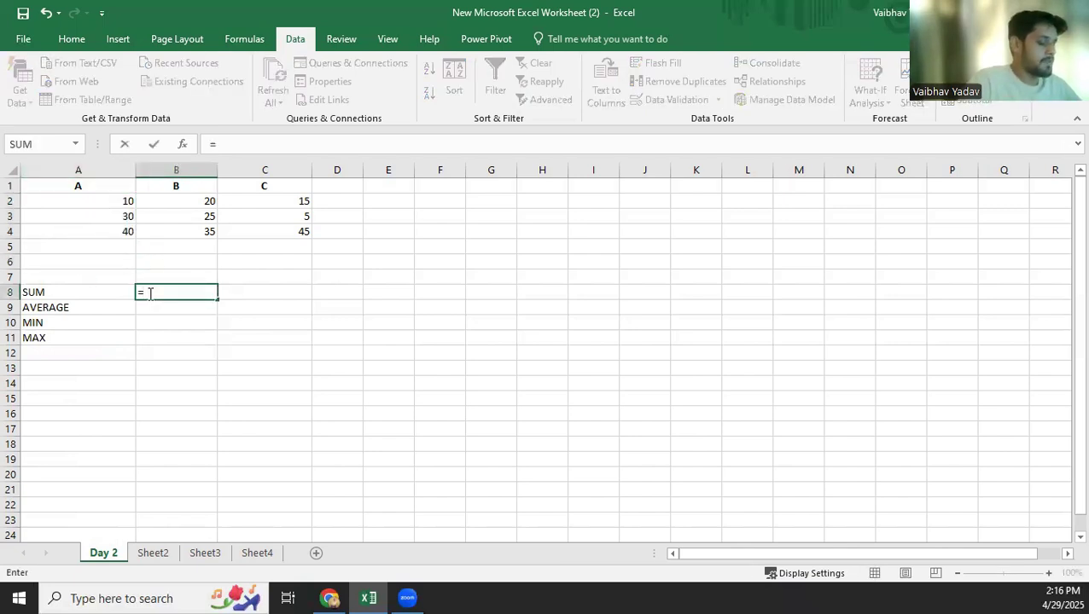
text(SUM)
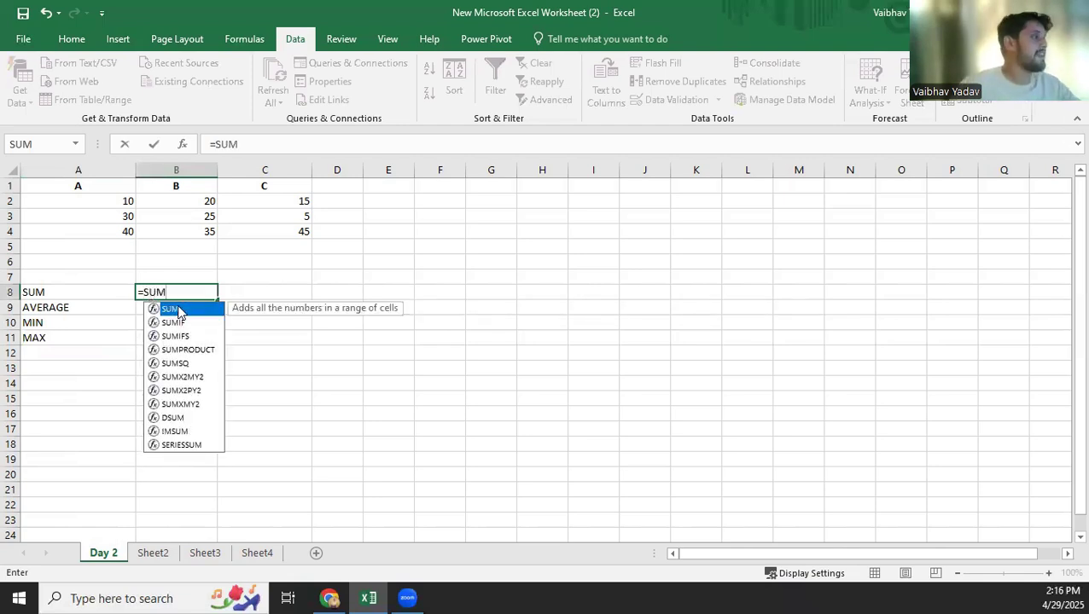
double_click(179, 311)
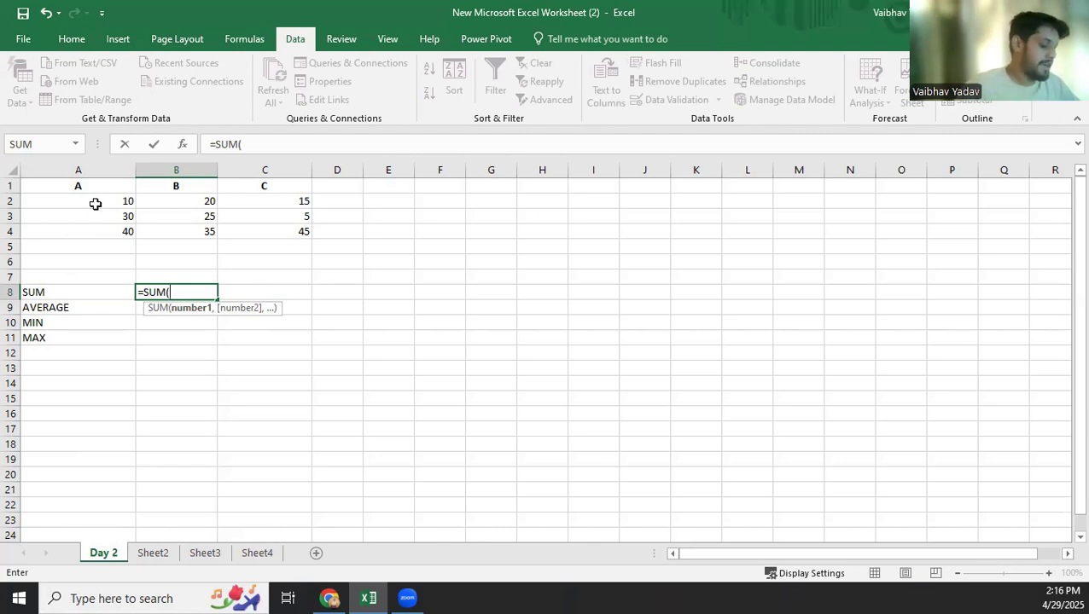
text(A2)
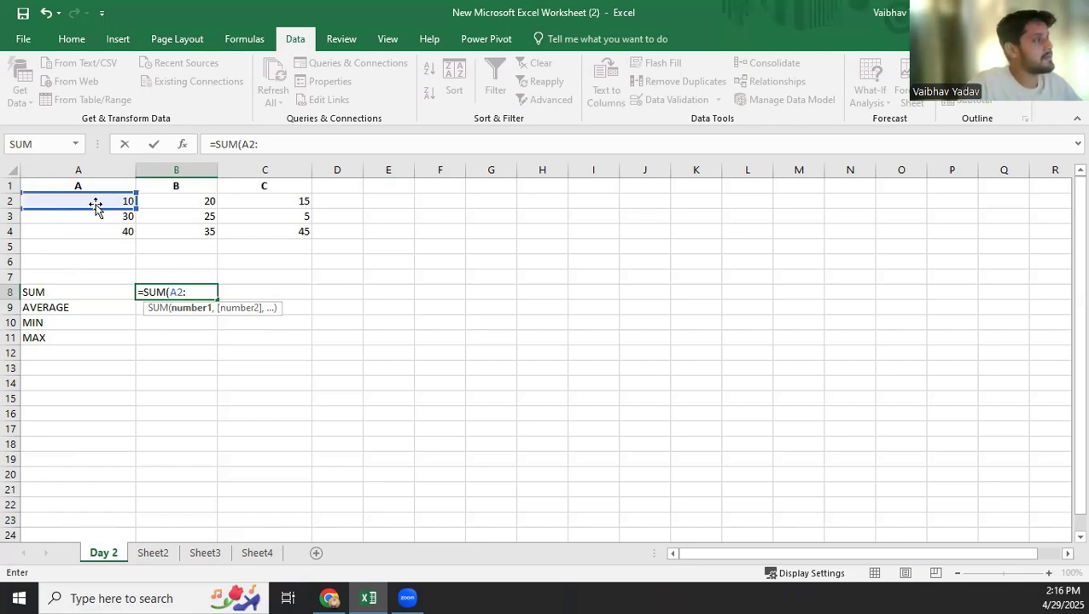
text(:A4)
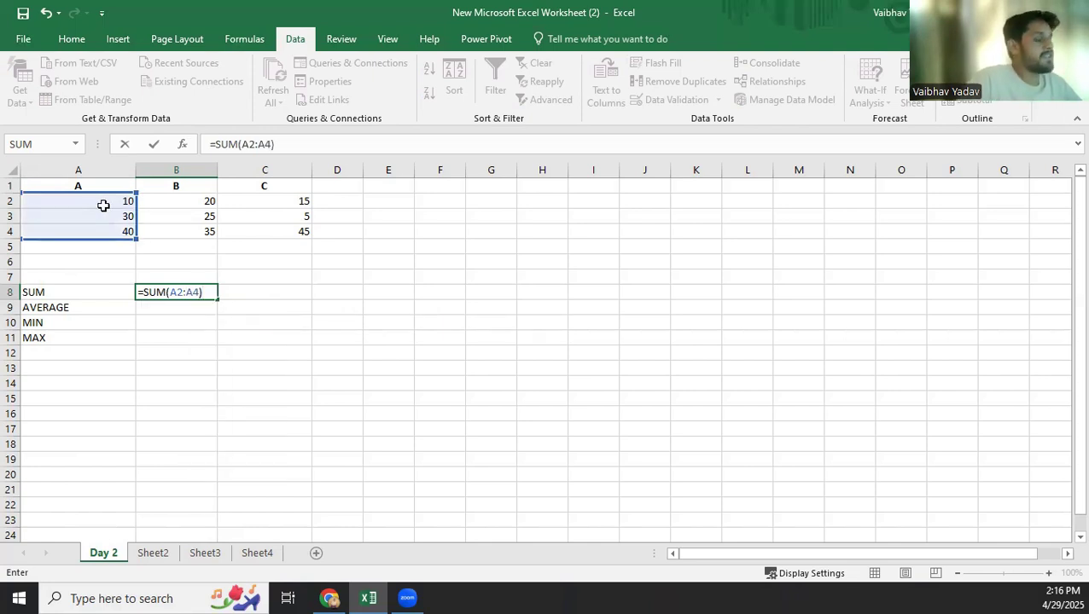
key(Return)
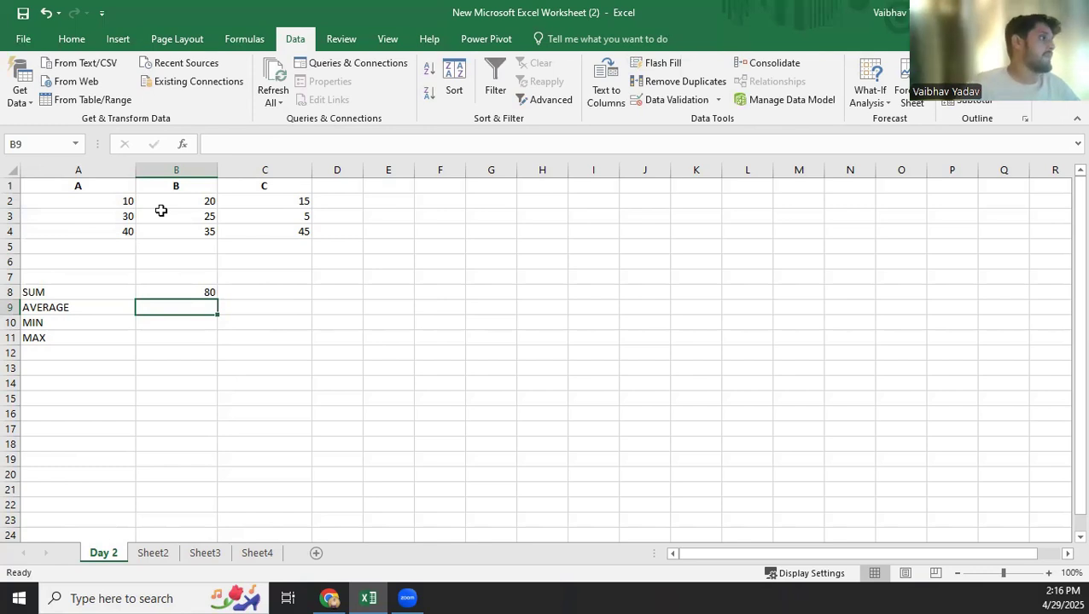
Fill the SUM formula from B8 across to D8 and check the copied formula's reference in C8.
click(202, 291)
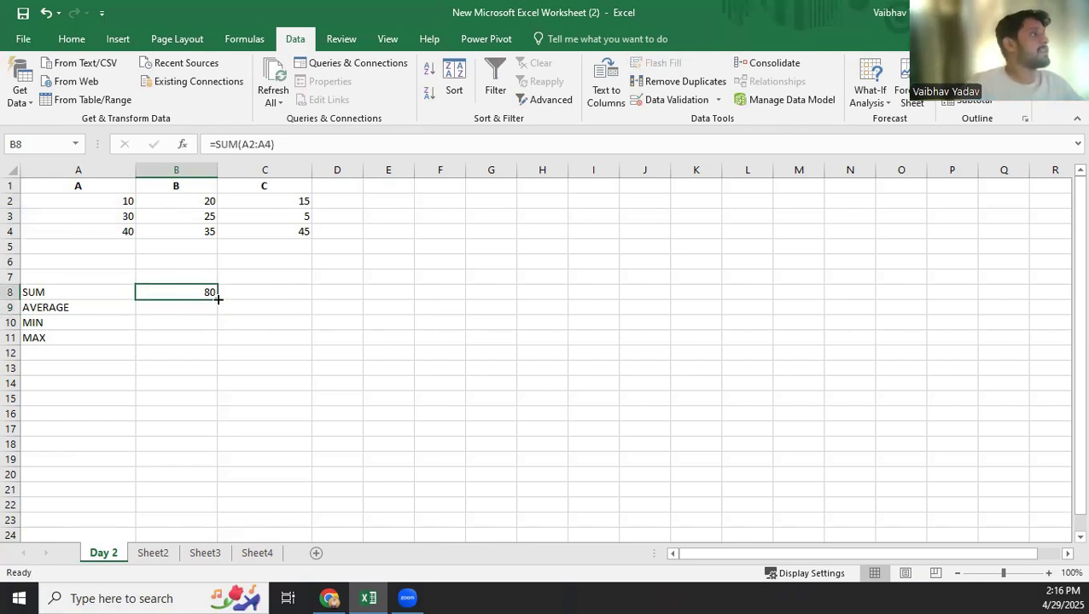
drag(218, 298, 358, 313)
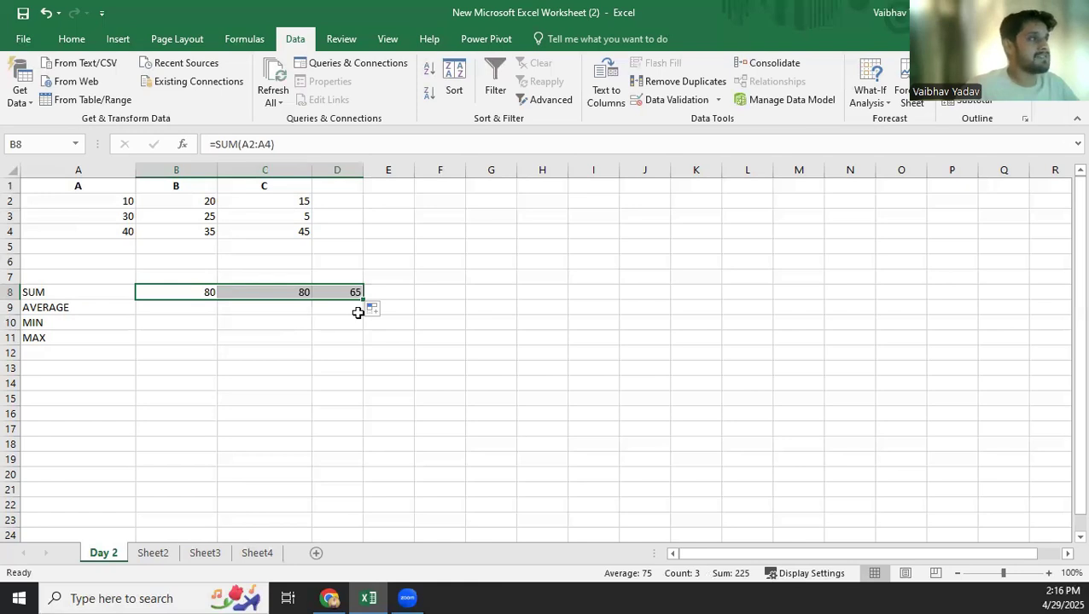
click(273, 291)
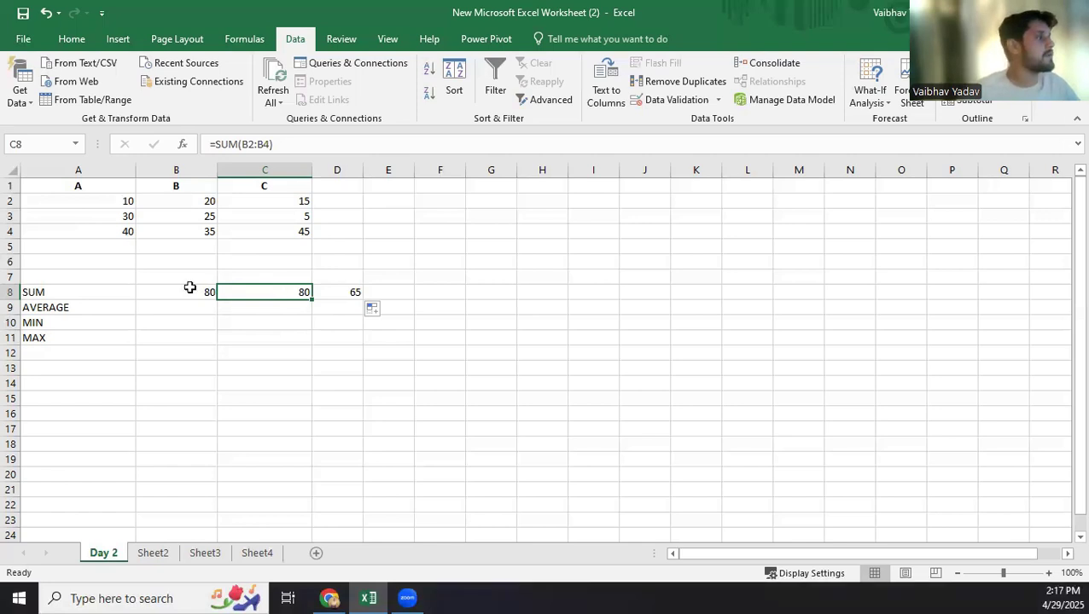
click(189, 288)
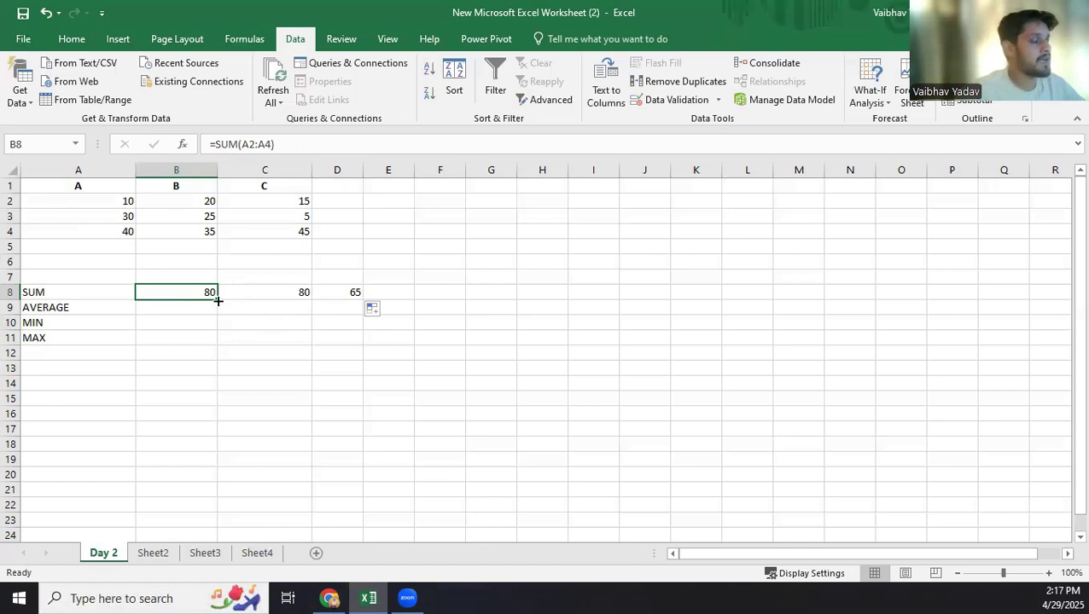
drag(218, 302, 365, 305)
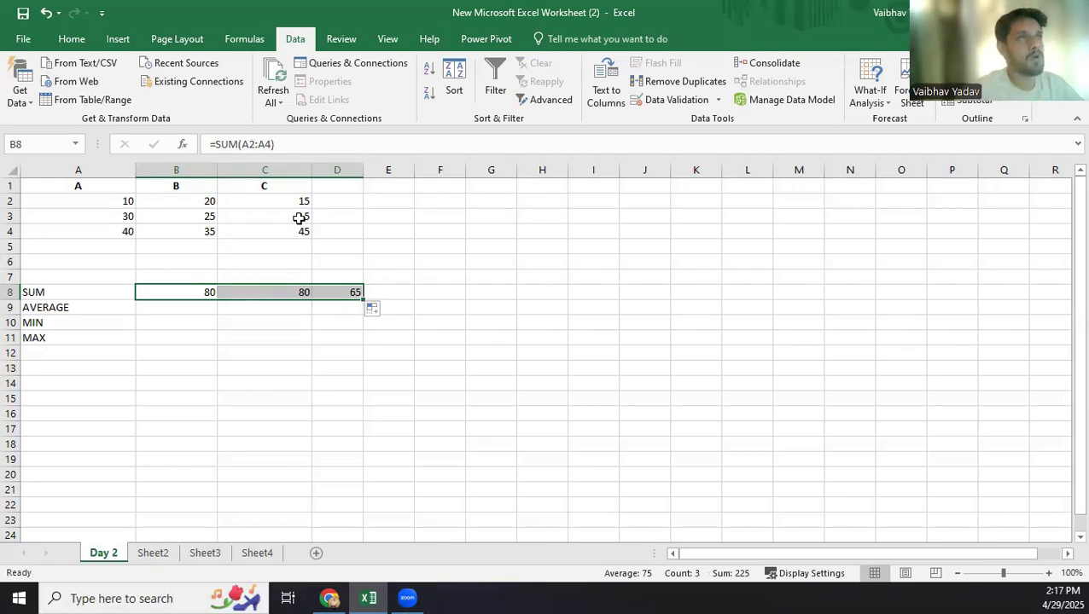
click(447, 373)
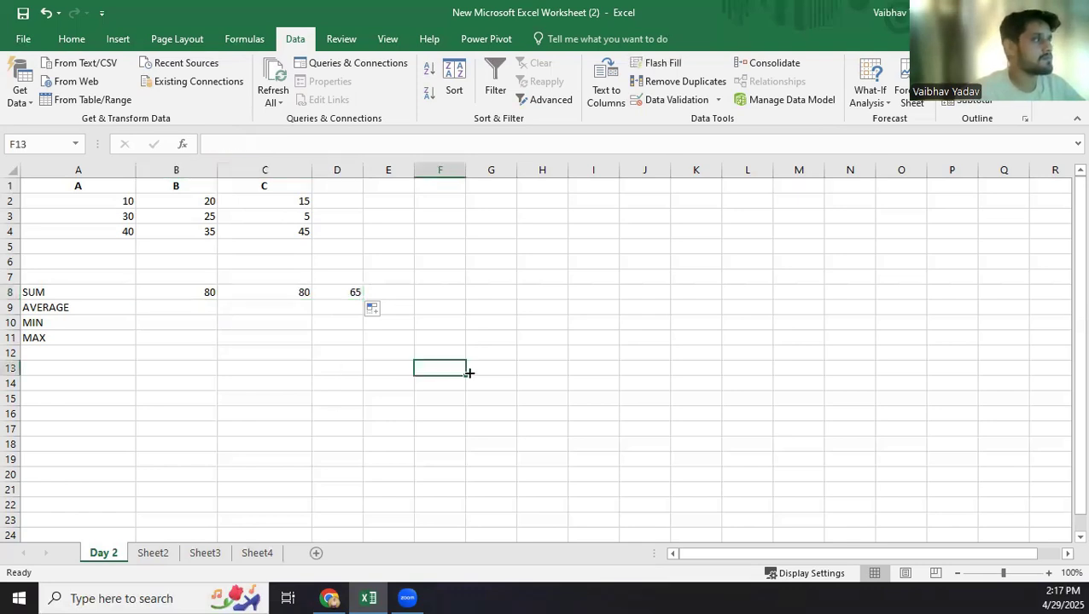
Enter the formula =AVERAGE(A2:A4) in cell B9 beside the AVERAGE label.
click(158, 309)
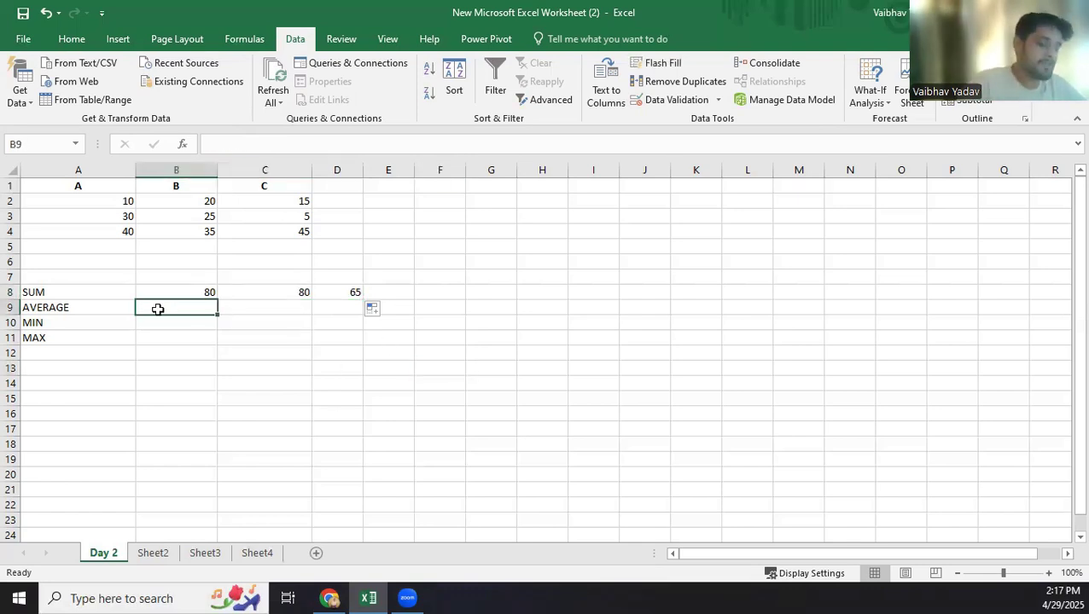
text(=)
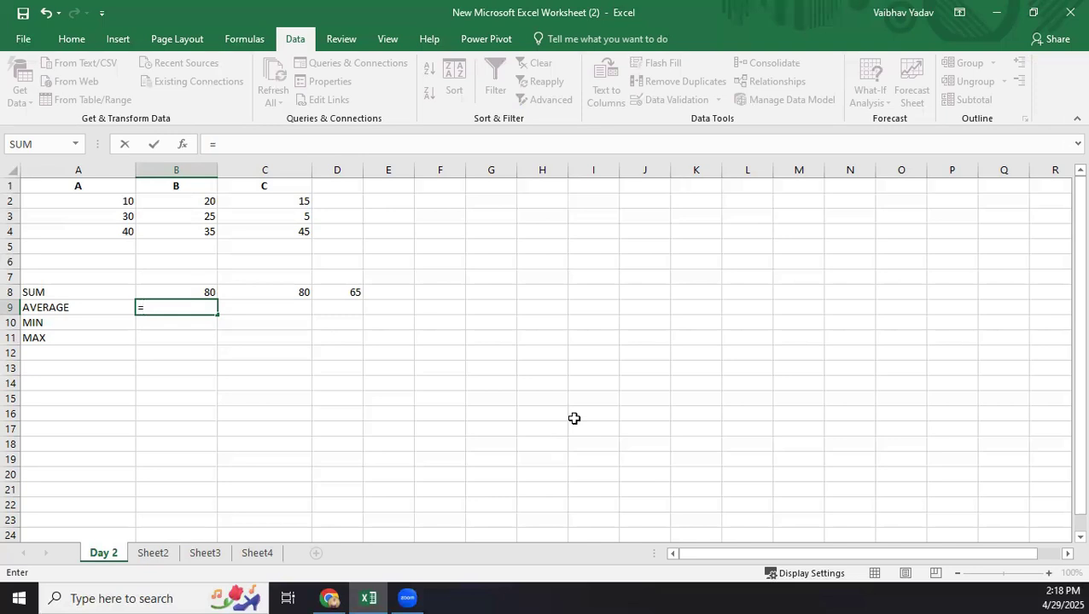
text(AVE)
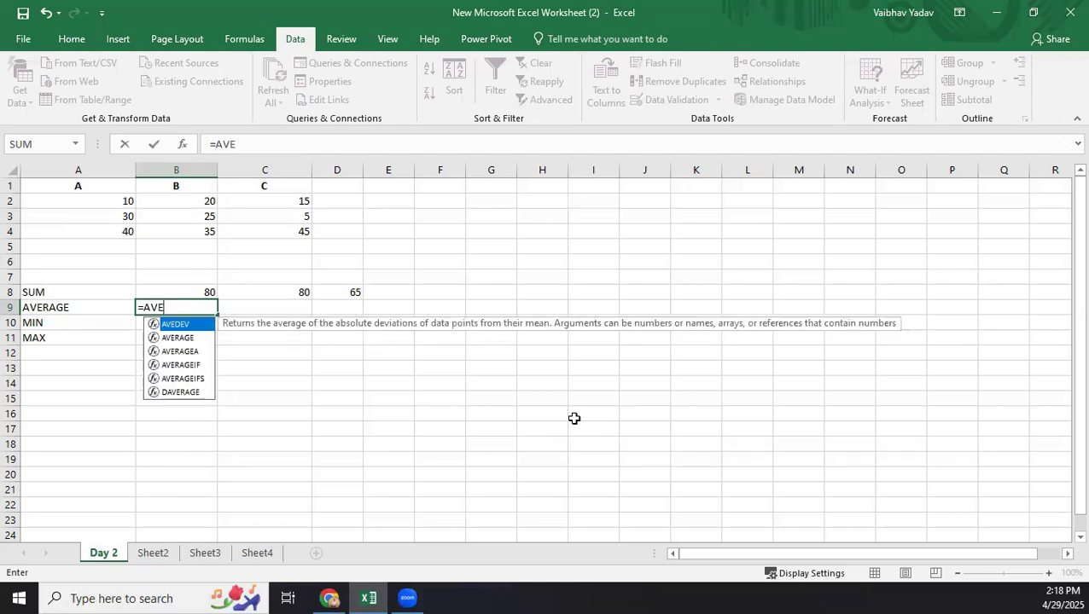
key(Down)
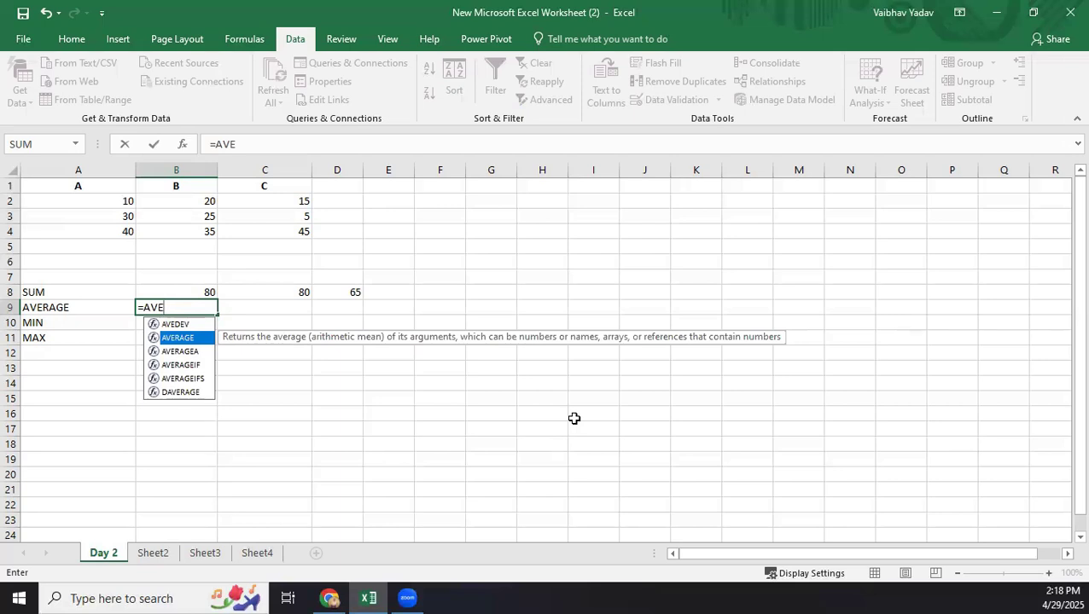
key(Tab)
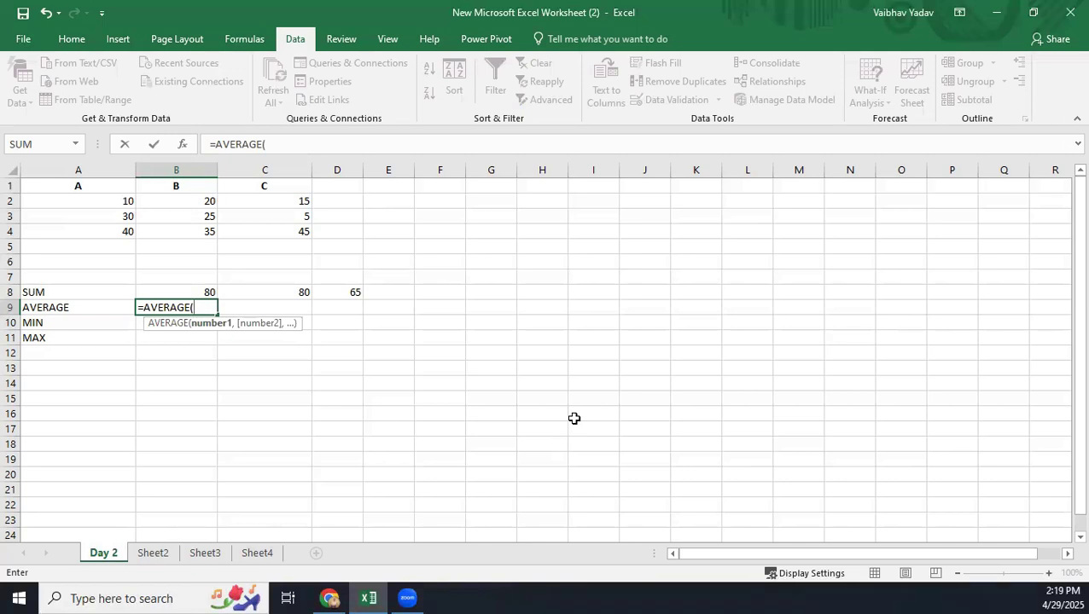
text(A2:)
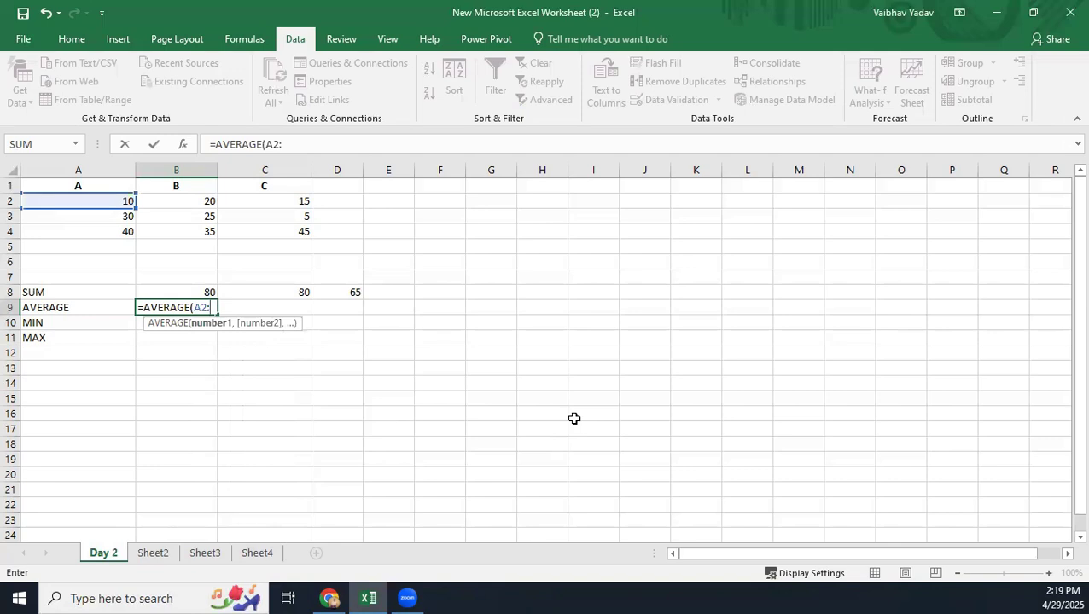
text(A4)
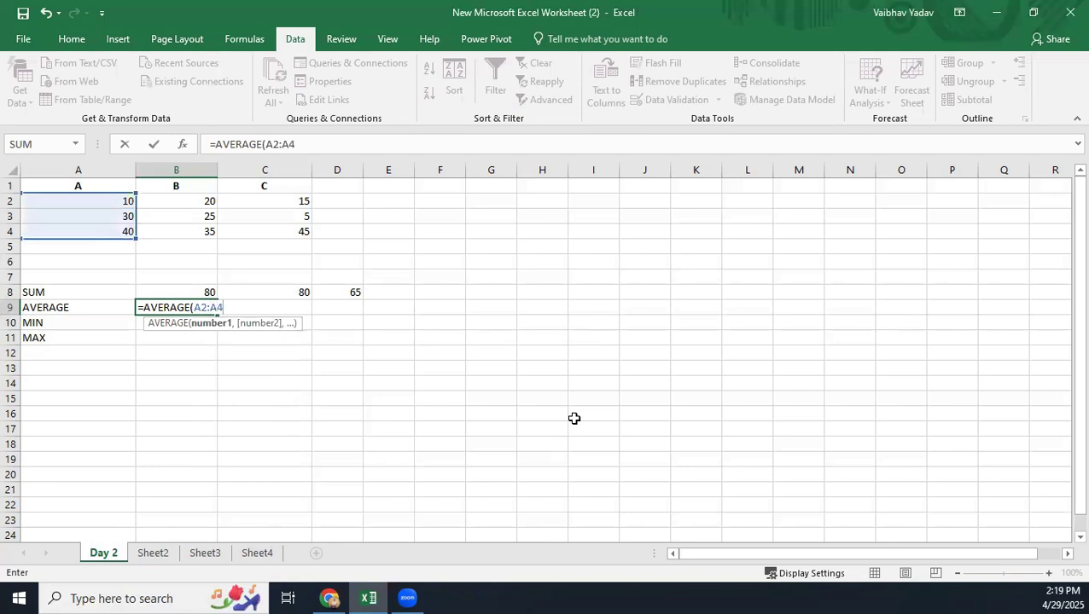
key(Return)
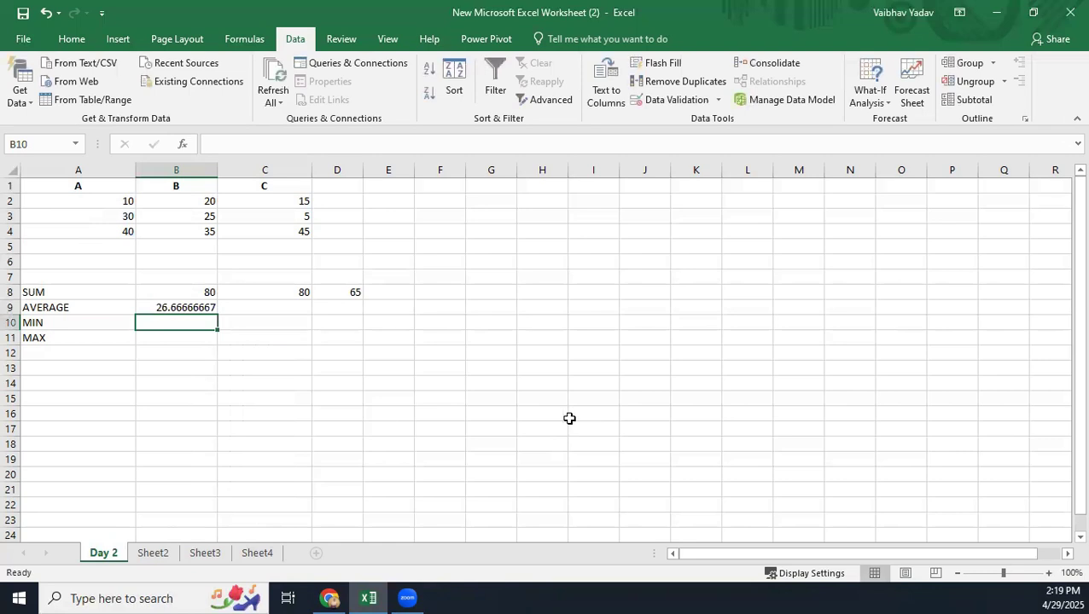
Reduce the average in B9 to two decimal places and fill its formula across to D9.
click(198, 309)
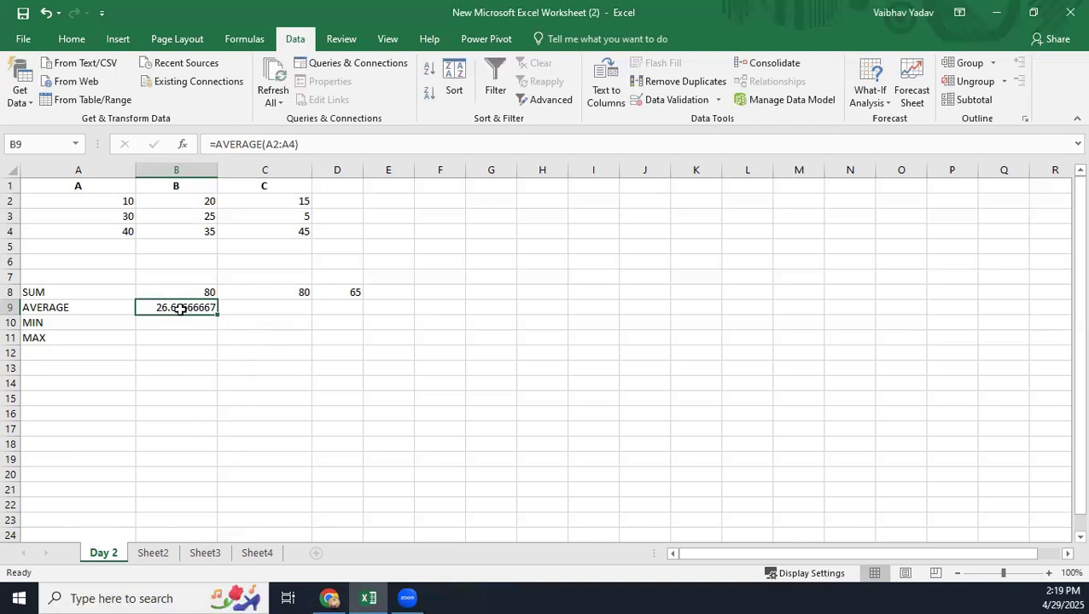
click(71, 39)
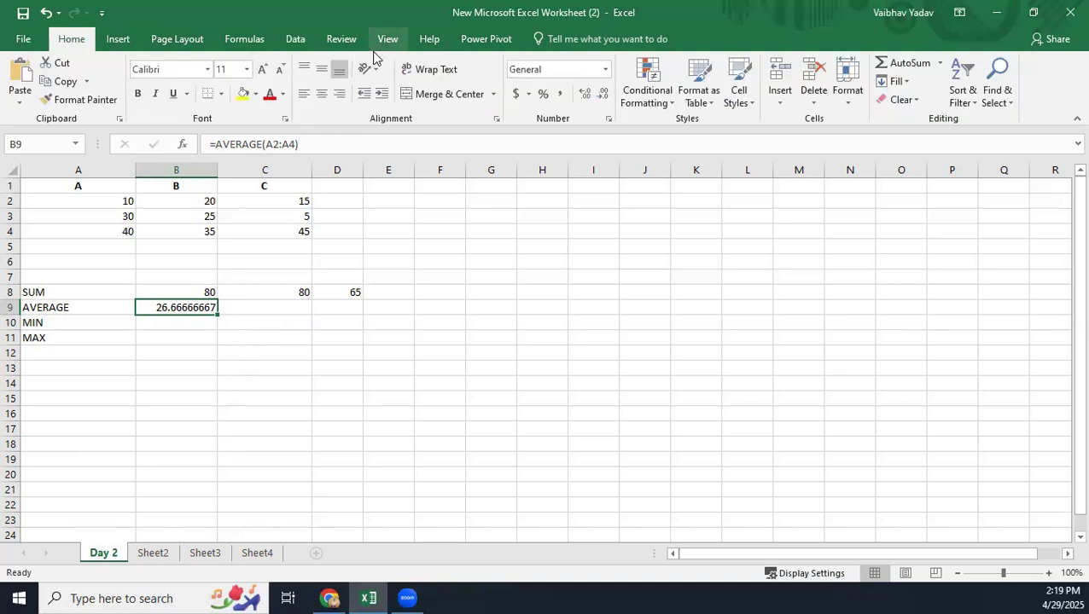
click(603, 95)
click(603, 96)
click(604, 95)
click(603, 96)
click(603, 95)
click(604, 95)
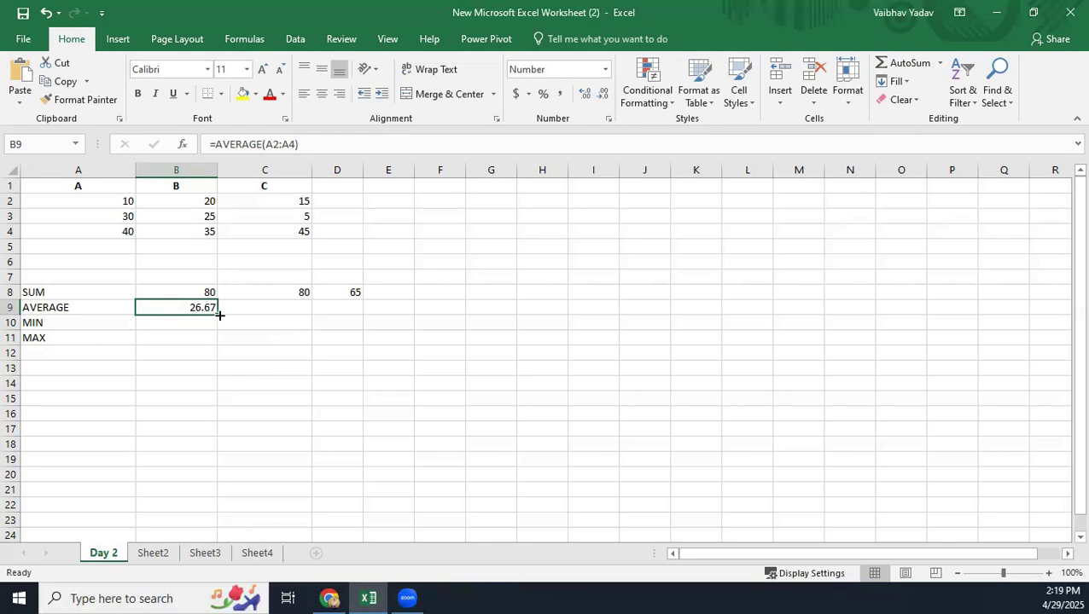
drag(271, 316, 370, 314)
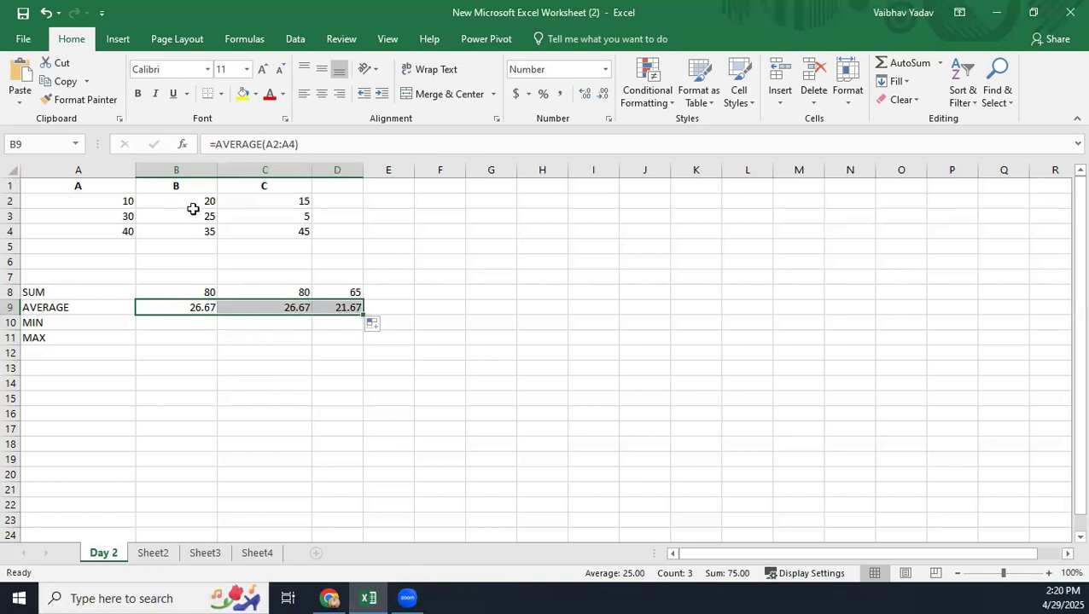
Enter the formula =MIN(A2:A4) in cell B10 and fill it across to D10.
click(157, 326)
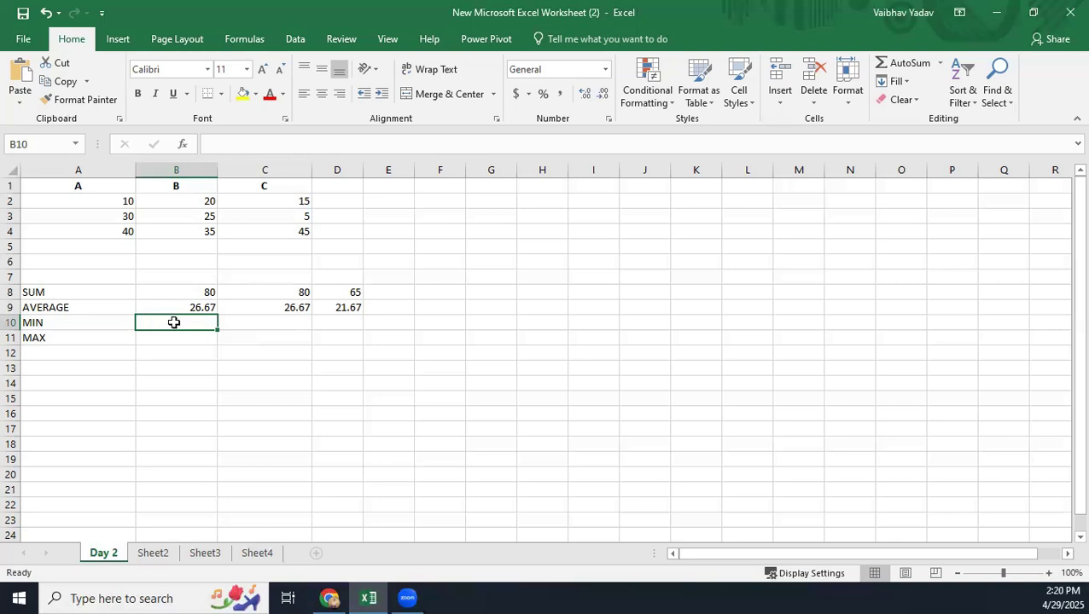
text(=)
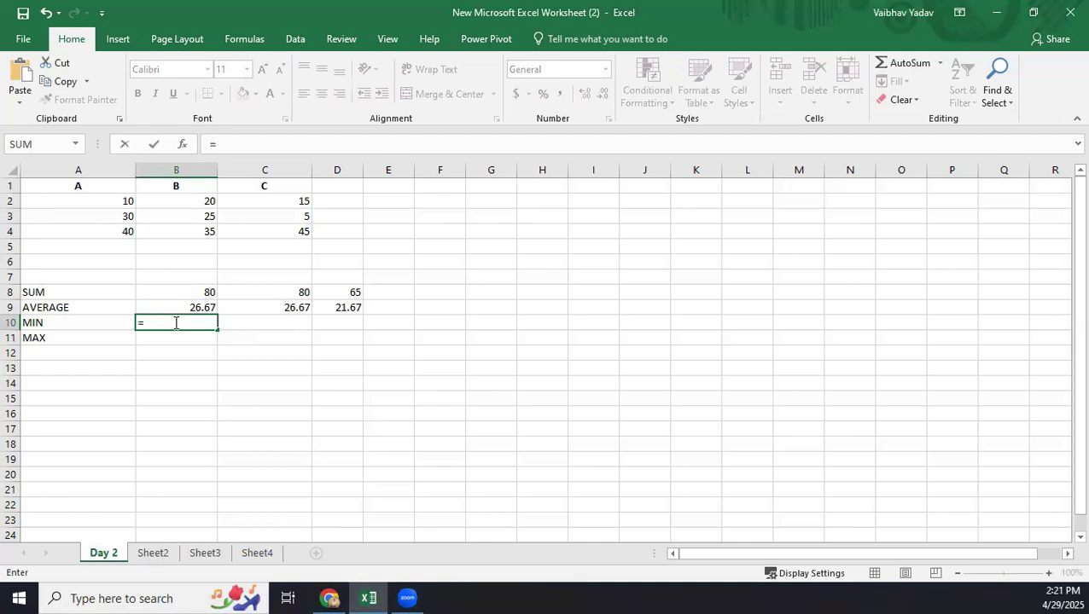
text(MIN)
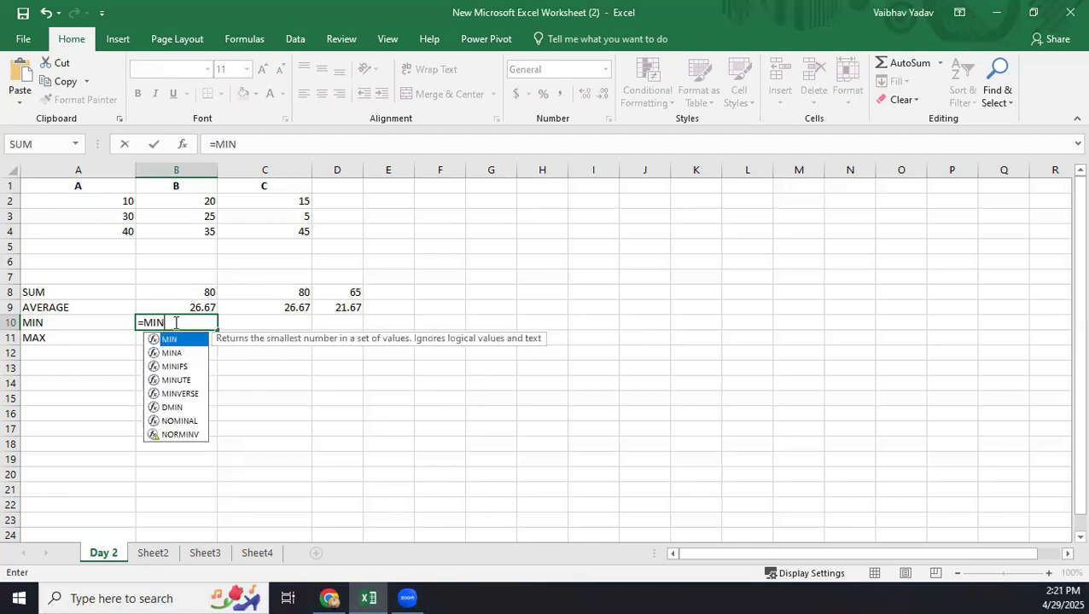
text(()
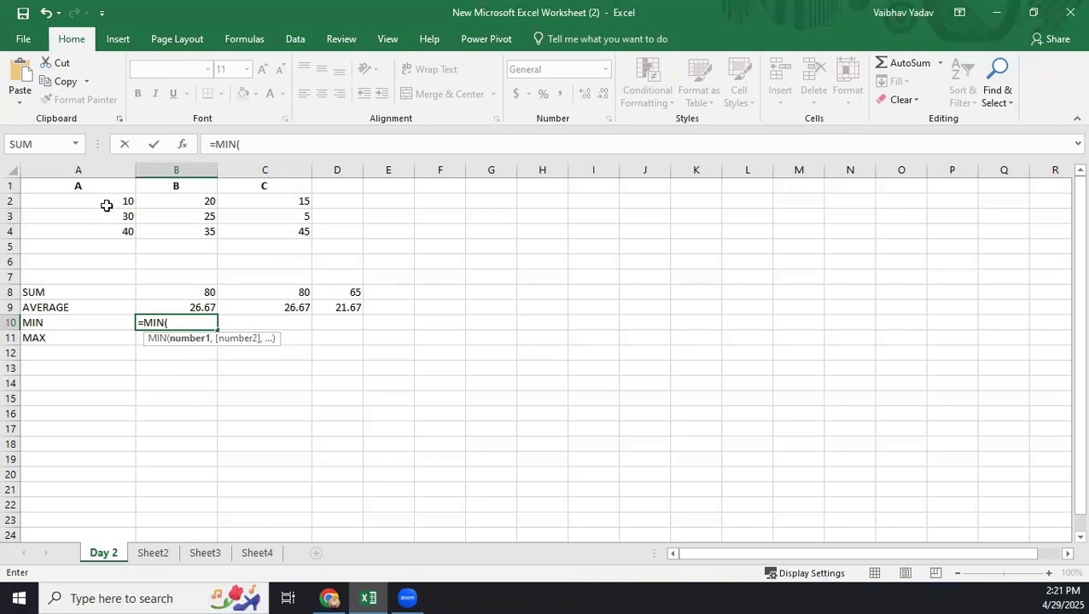
drag(107, 205, 105, 232)
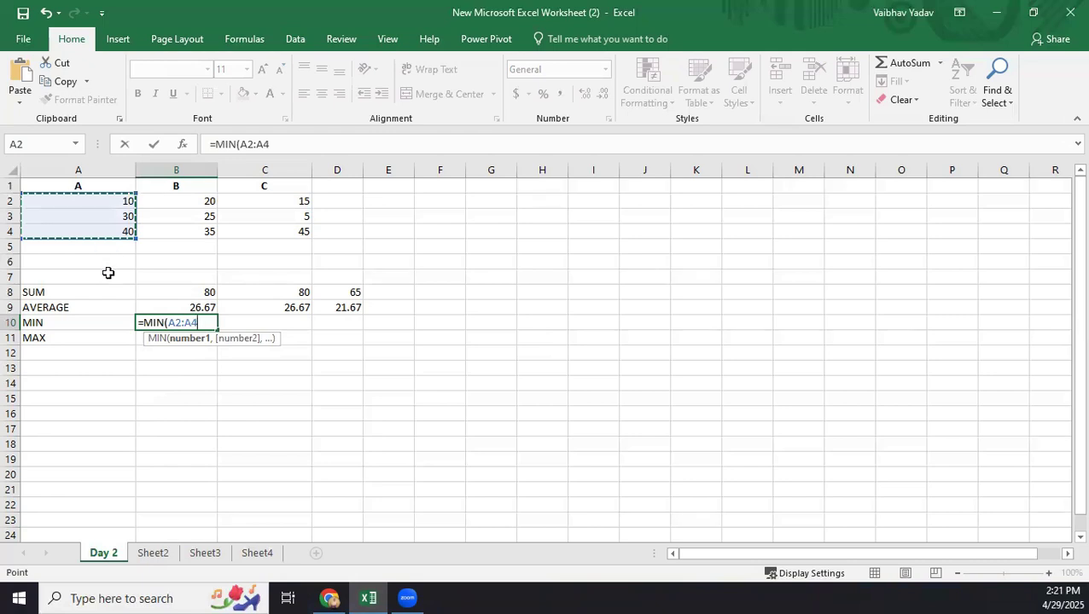
key(BackSpace)
key(BackSpace)
key(BackSpace)
key(BackSpace)
key(BackSpace)
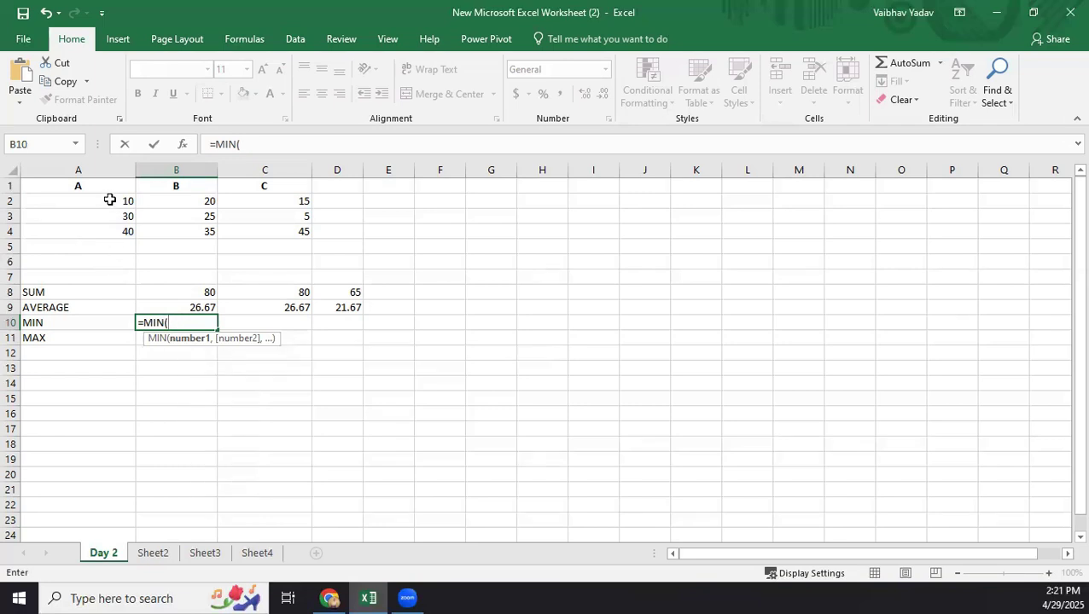
drag(110, 200, 112, 235)
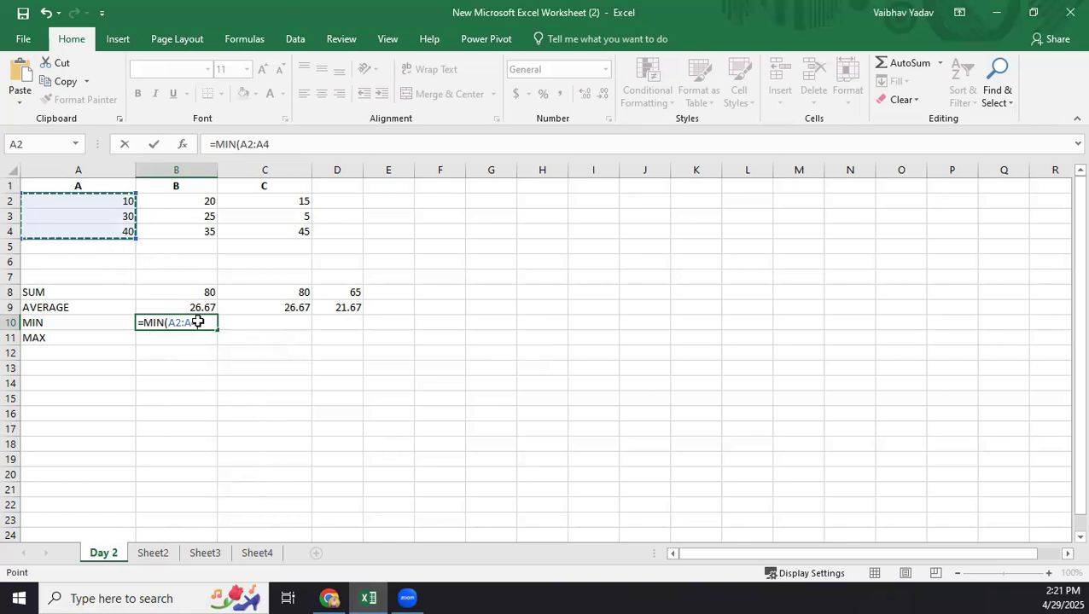
key(Return)
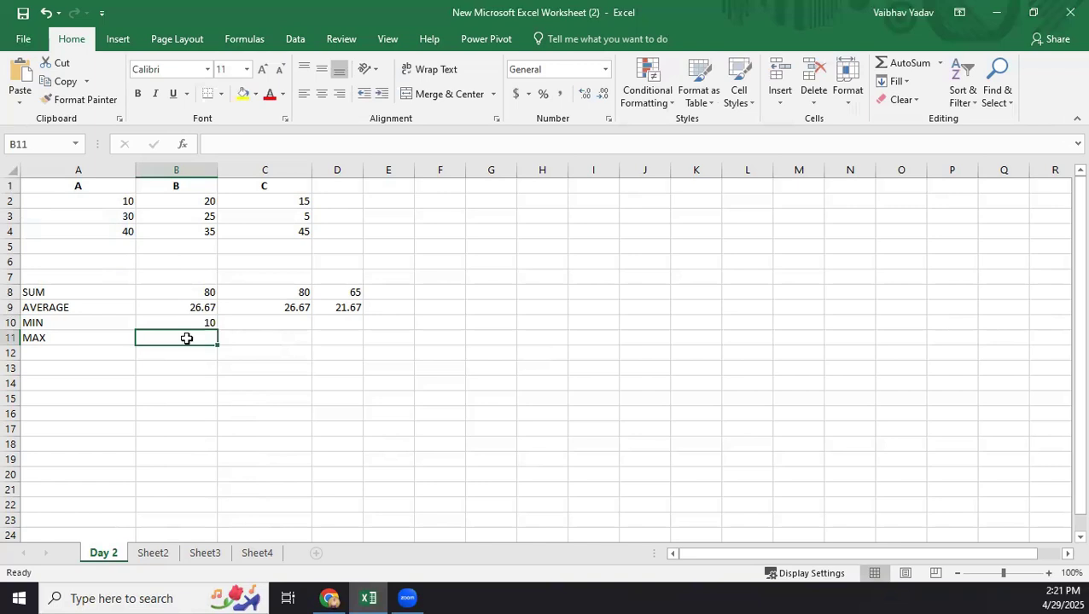
click(207, 323)
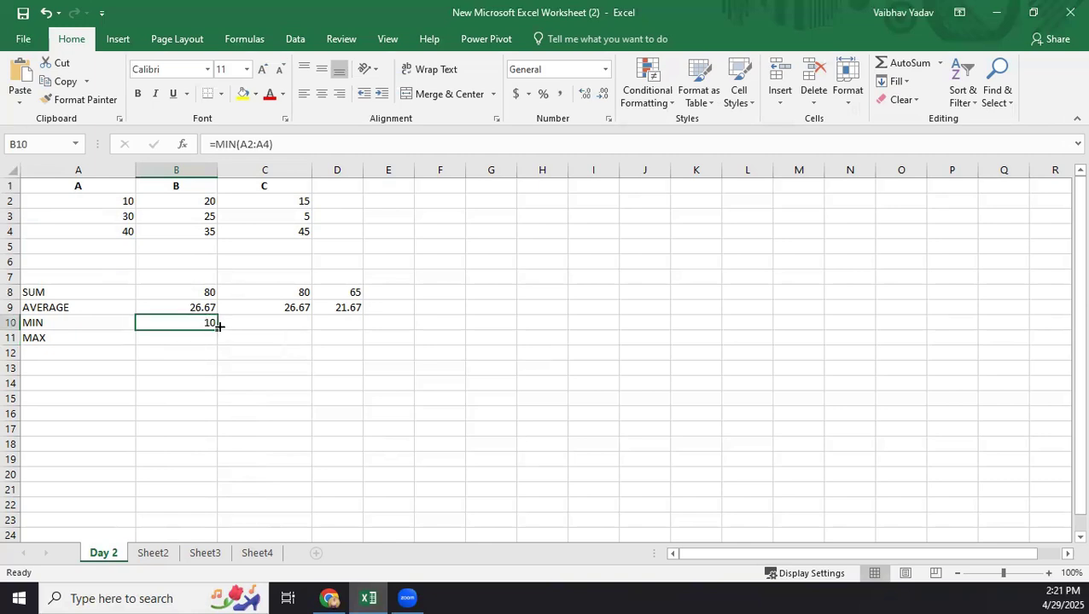
drag(218, 327, 360, 326)
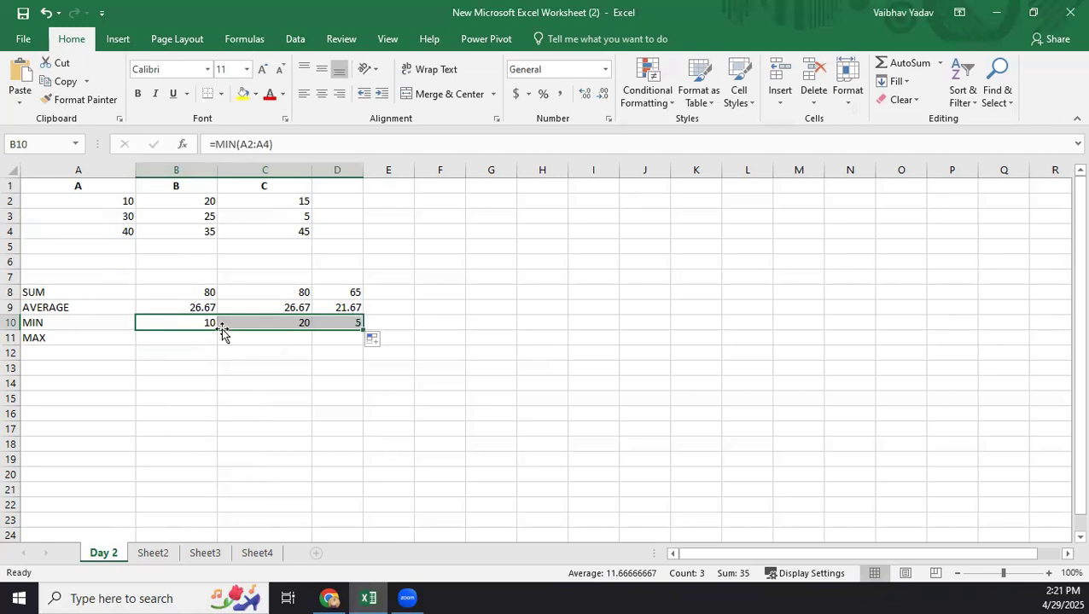
Enter the formula =MAX(A2:A4) in cell B11 and fill it across to D11.
click(191, 339)
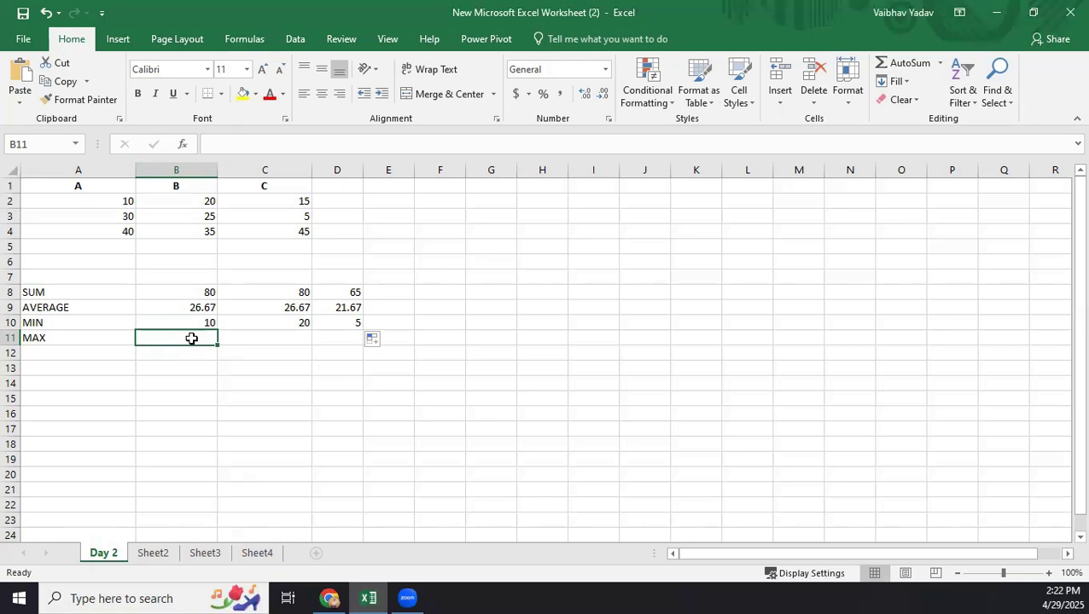
text(=)
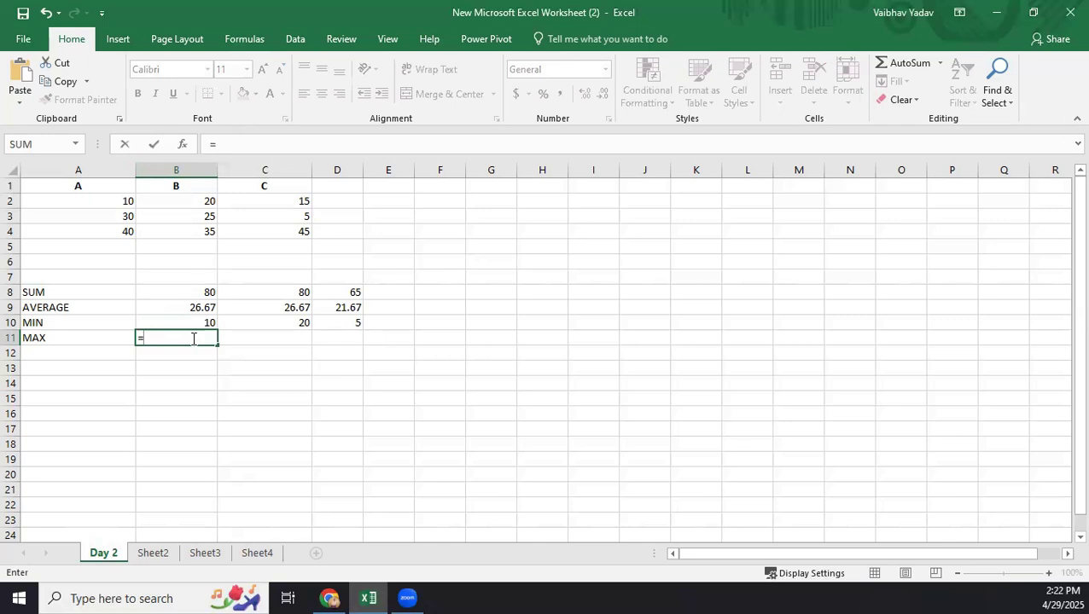
text(MAX)
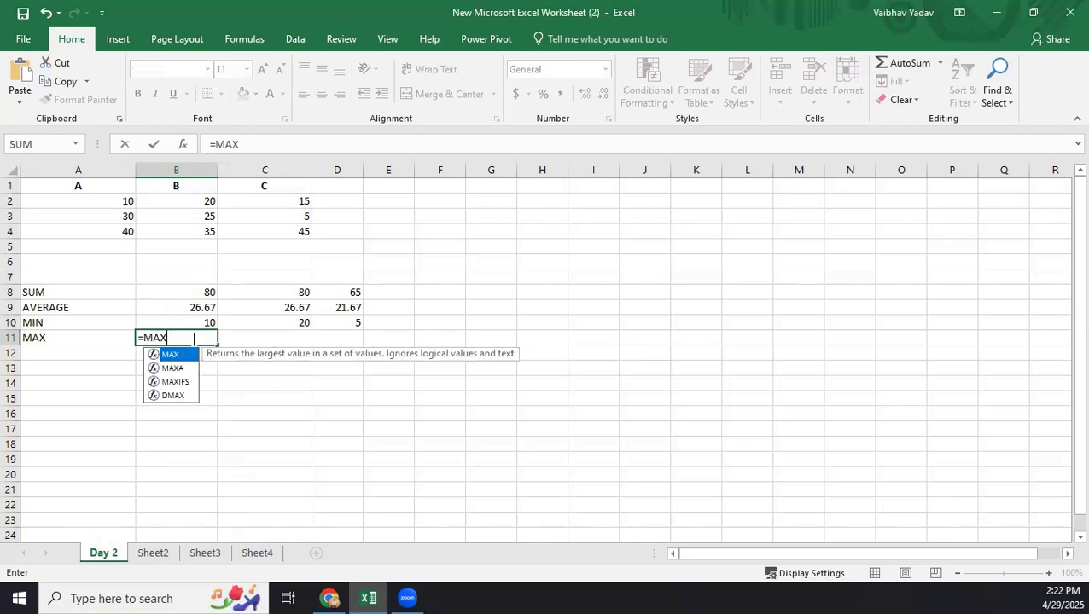
text(()
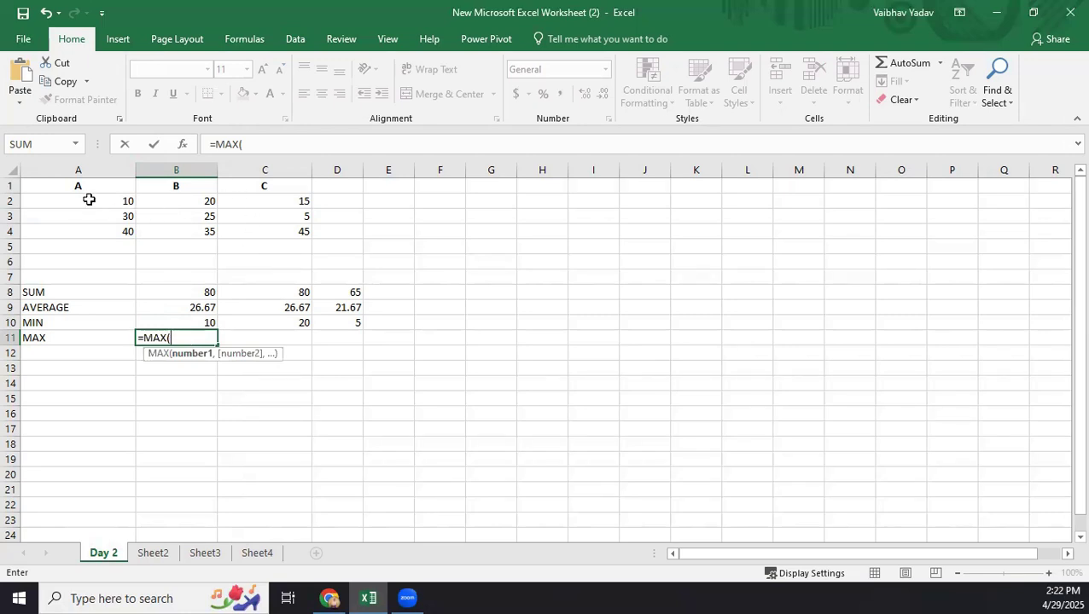
drag(87, 198, 93, 236)
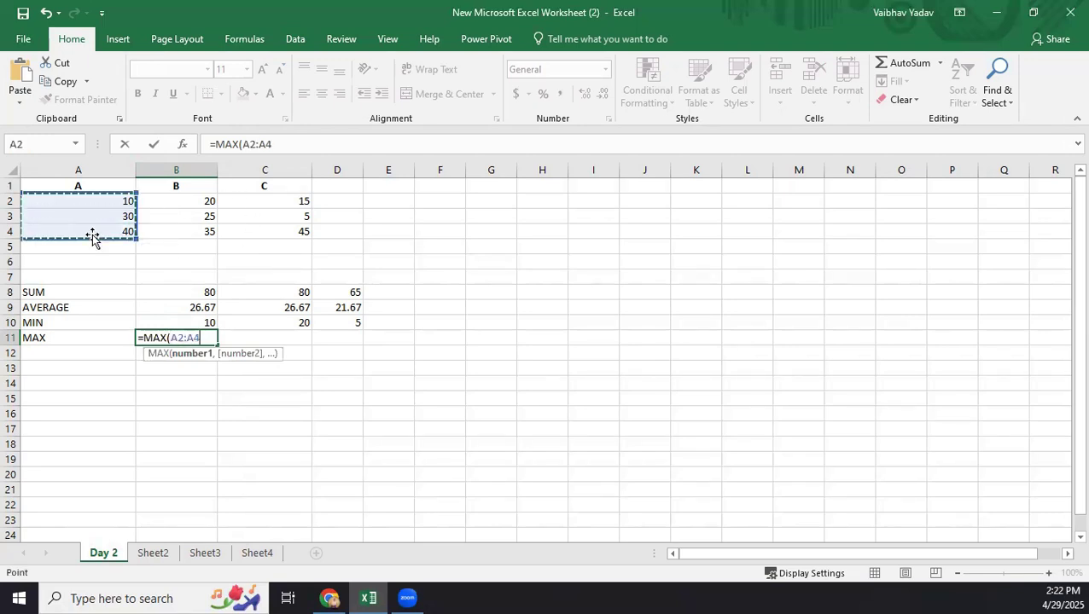
key(Return)
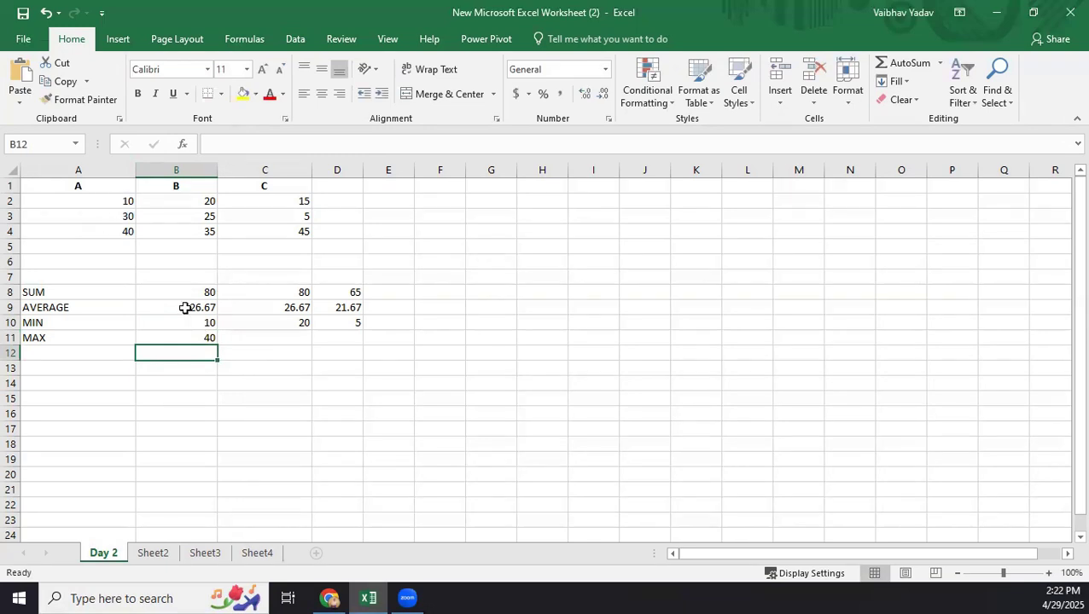
click(190, 334)
drag(217, 345, 362, 347)
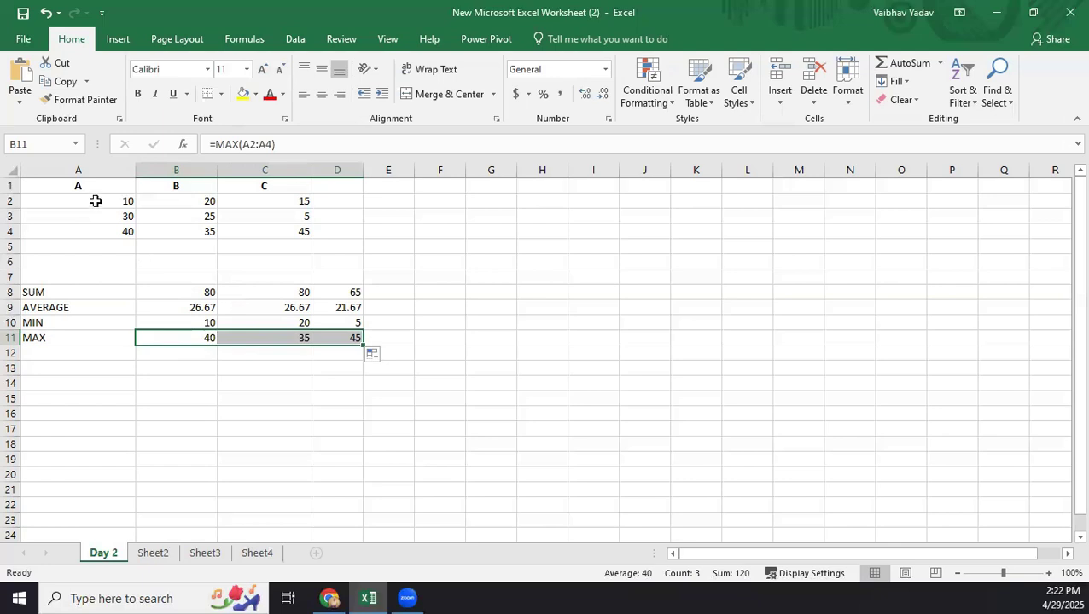
click(181, 337)
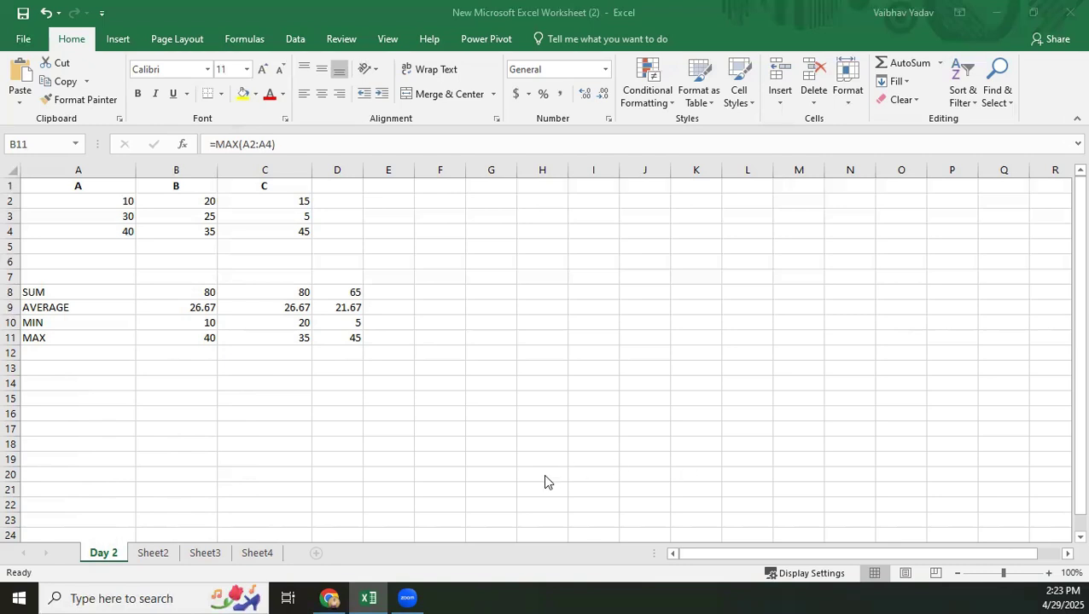
Paste the copied employee table into Sheet2 starting at cell A1.
click(150, 553)
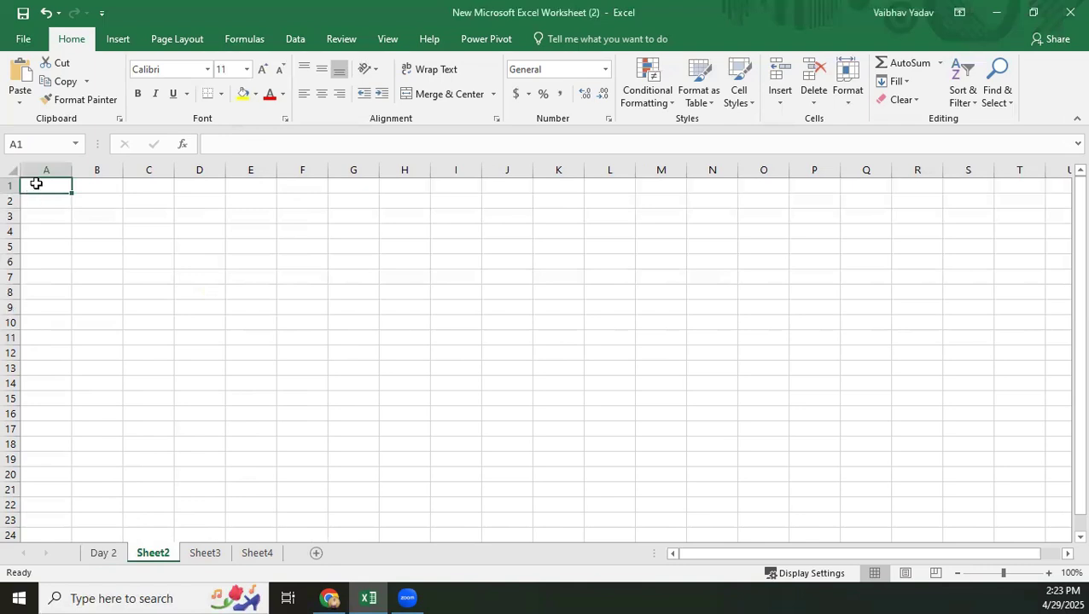
key(ctrl+v)
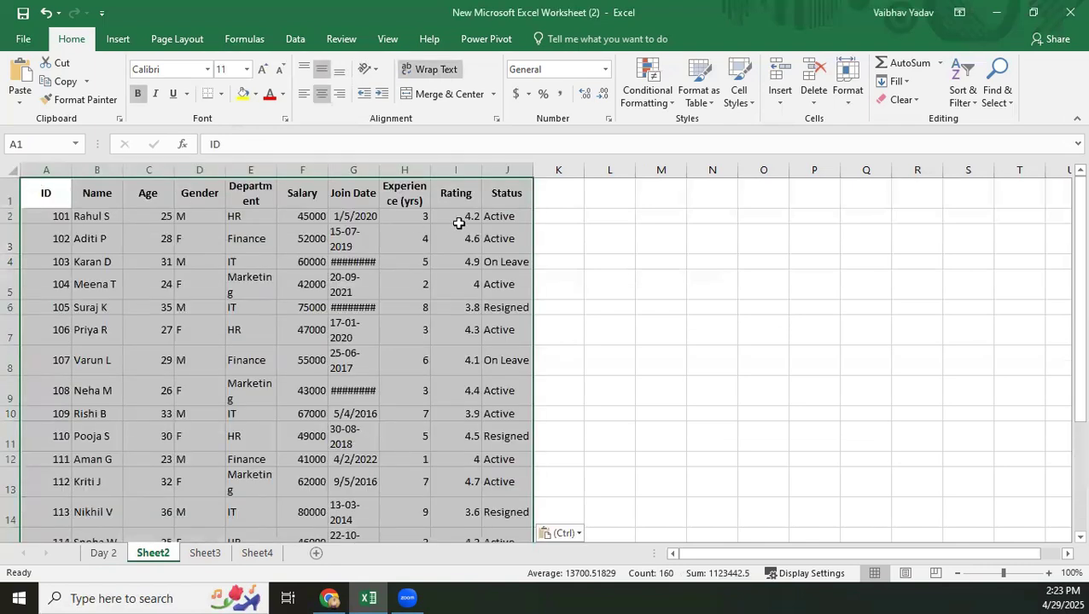
Try the Short Date format on the Join Date column and undo it.
click(362, 190)
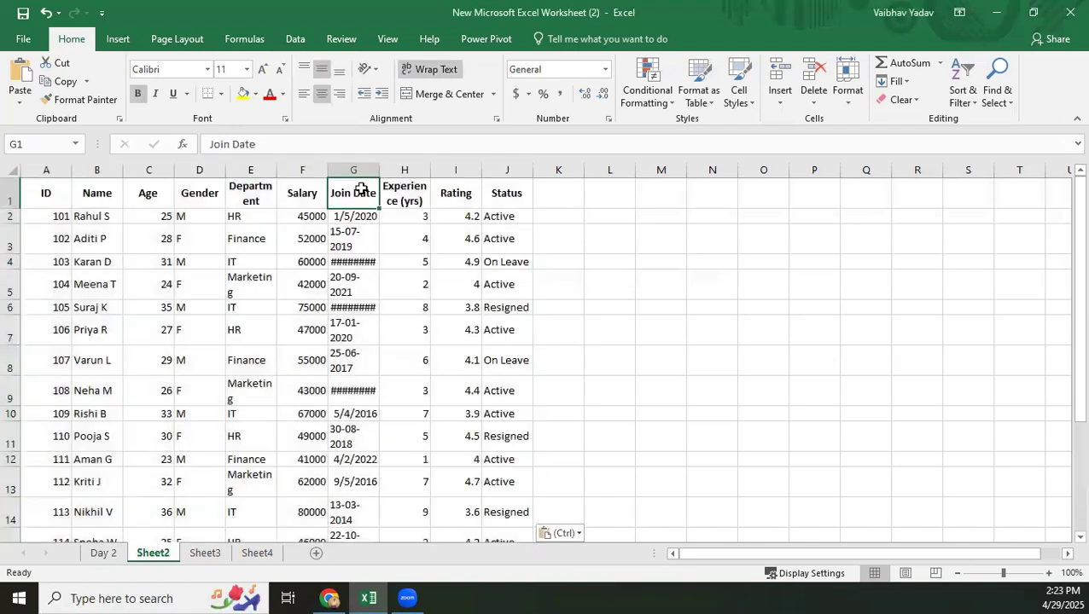
key(ctrl+shift+Down)
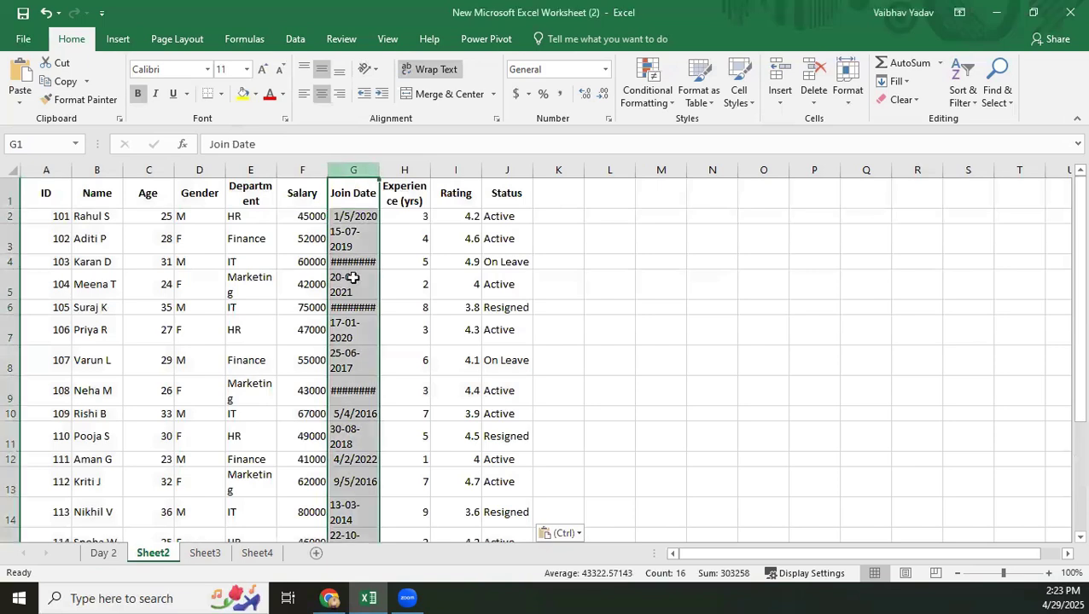
mouse_move(1064, 214)
mouse_down()
mouse_move(1065, 275)
mouse_move(1064, 198)
mouse_up()
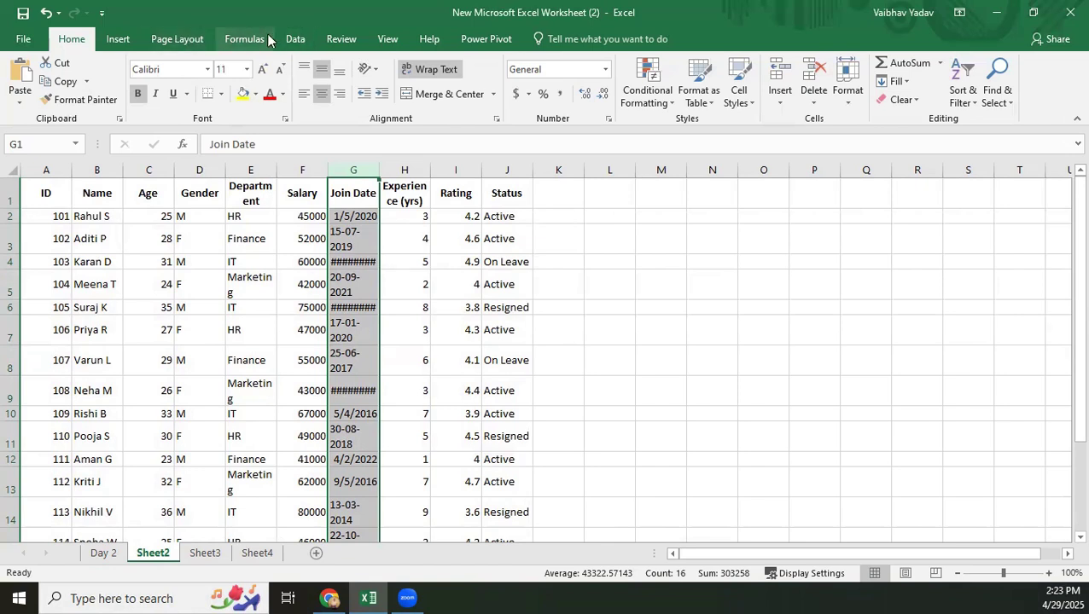
click(605, 76)
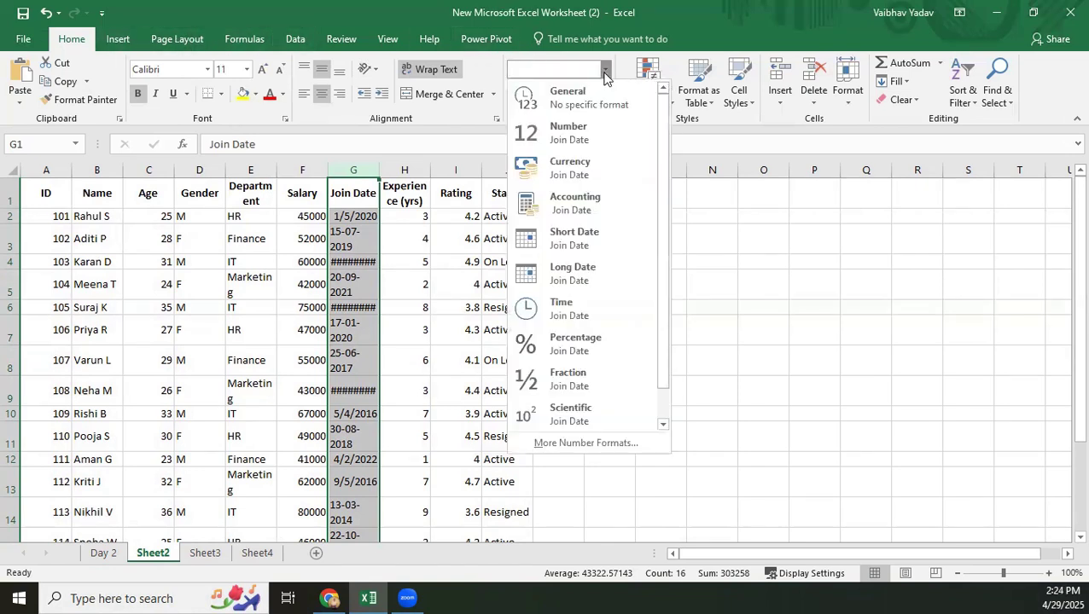
click(574, 239)
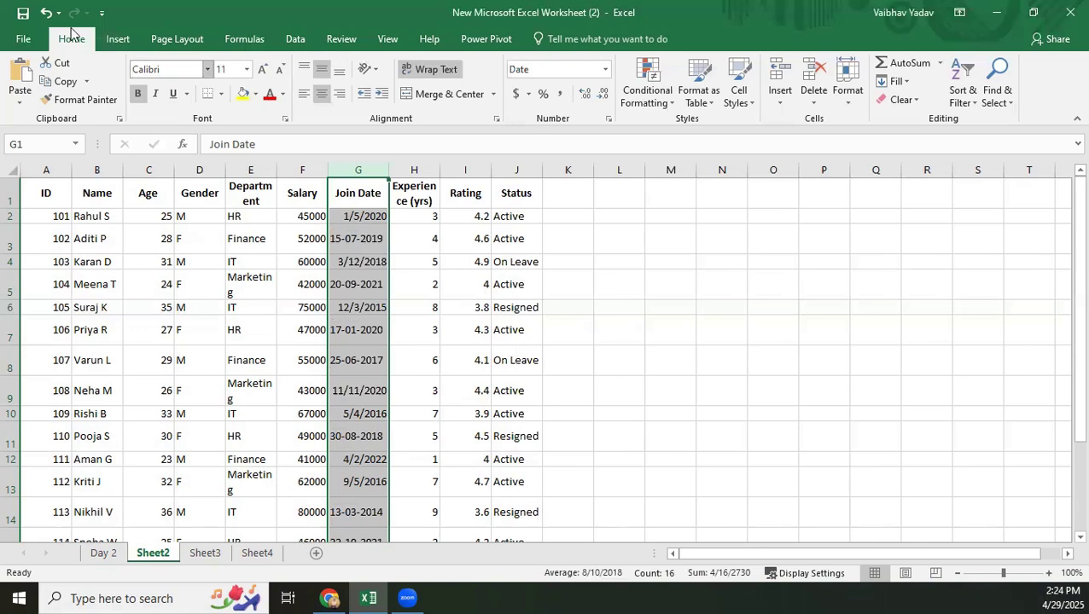
click(46, 13)
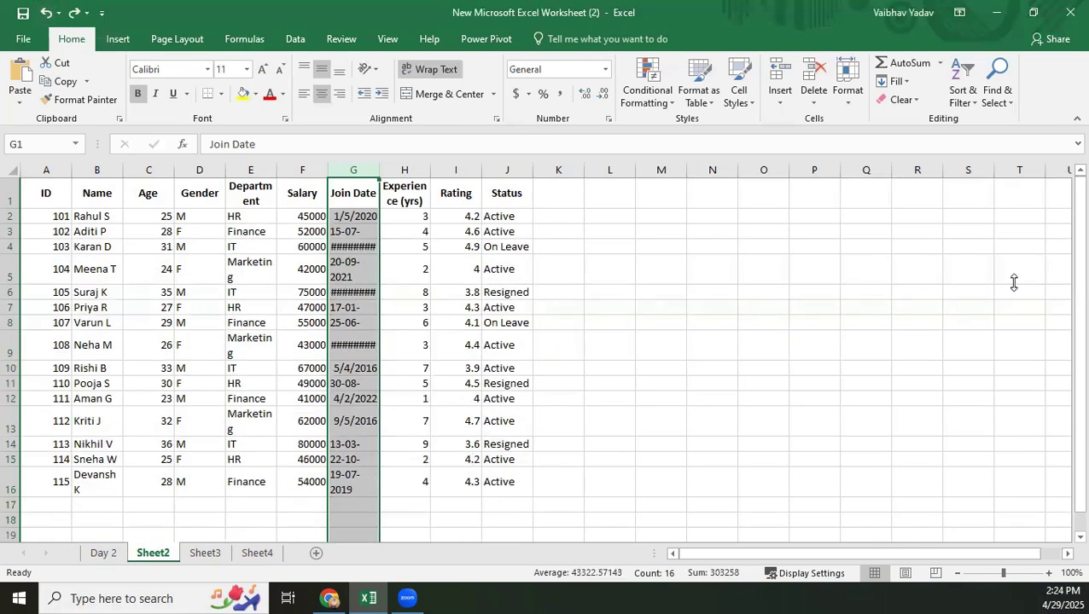
Inspect the dates stored in Join Date cells G4, G6 and G9, and check the number format of the Join Date and Name columns.
click(918, 290)
drag(1064, 278, 1064, 304)
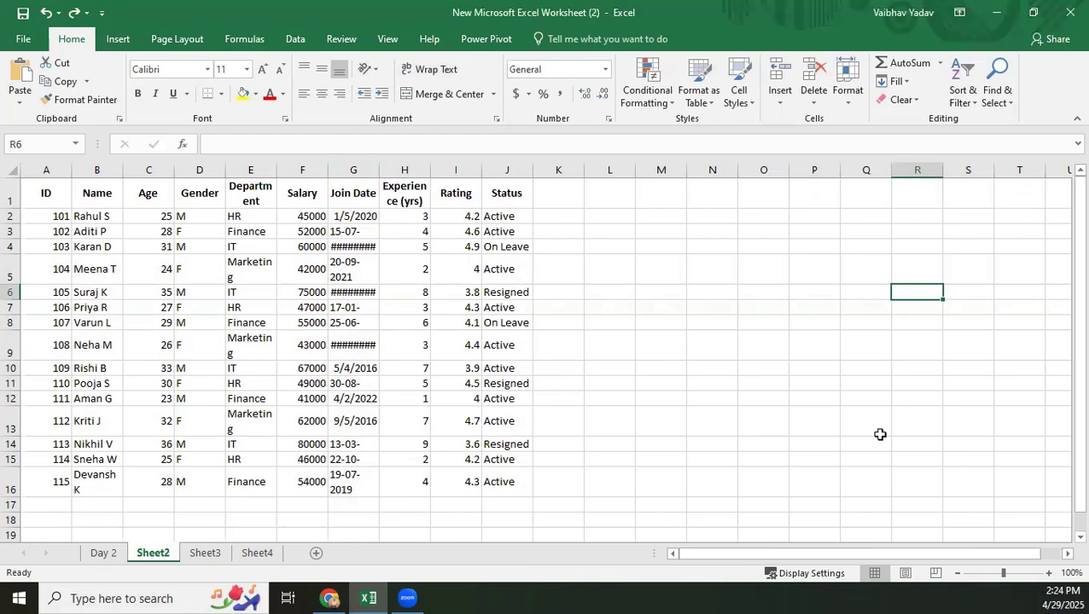
mouse_move(1076, 326)
mouse_down()
mouse_move(1063, 360)
mouse_move(1064, 311)
mouse_up()
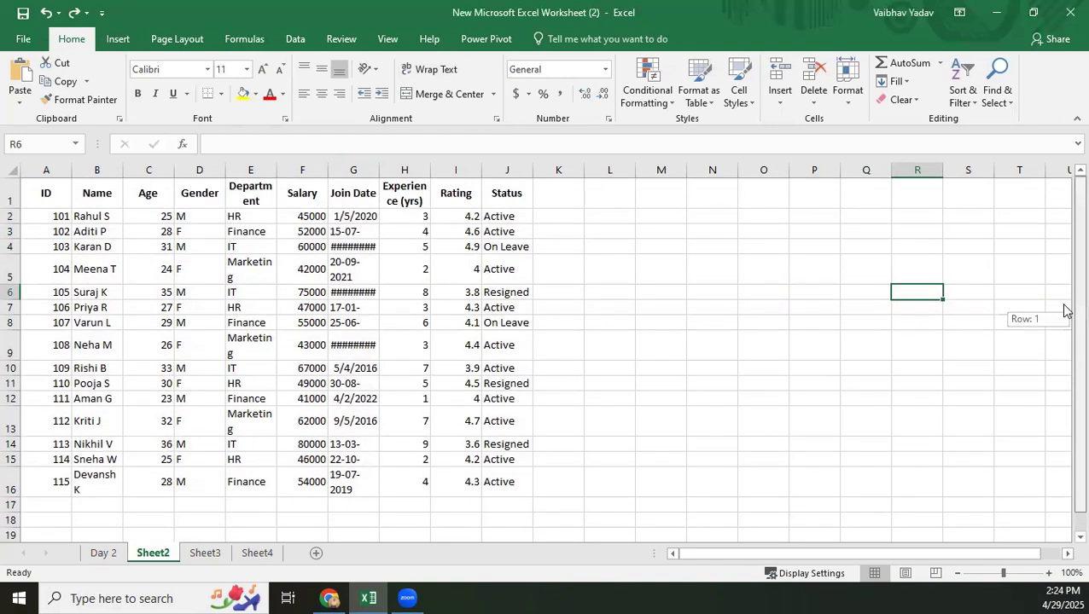
click(357, 247)
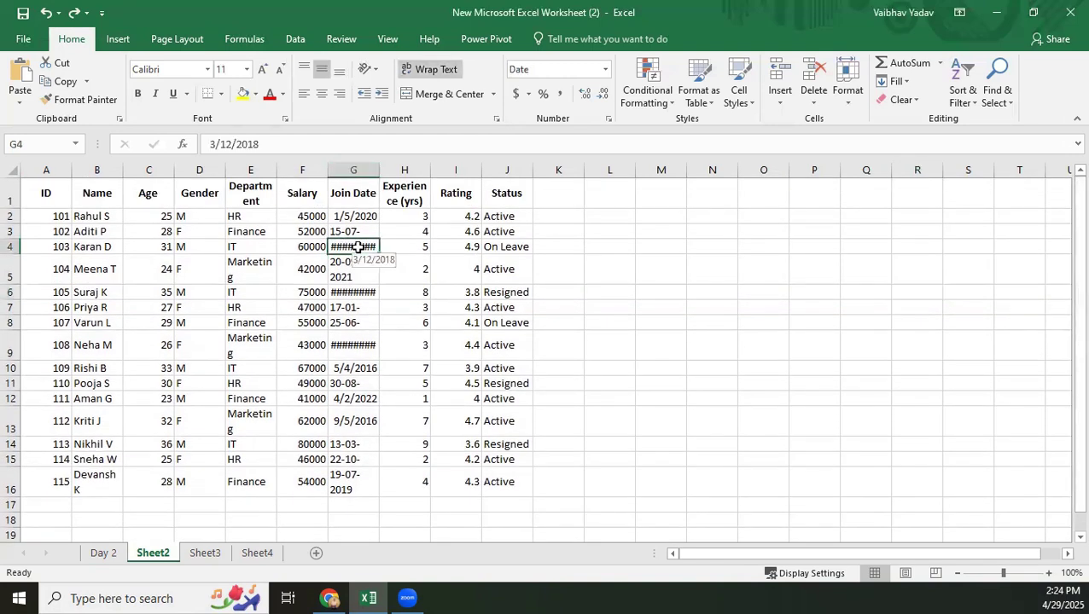
click(362, 292)
click(350, 345)
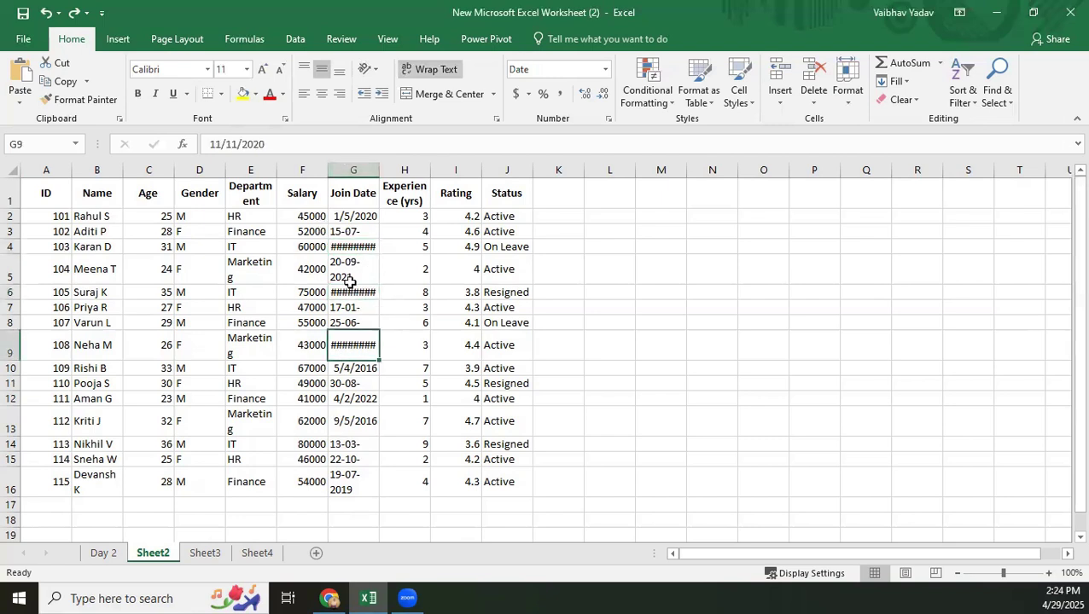
click(355, 170)
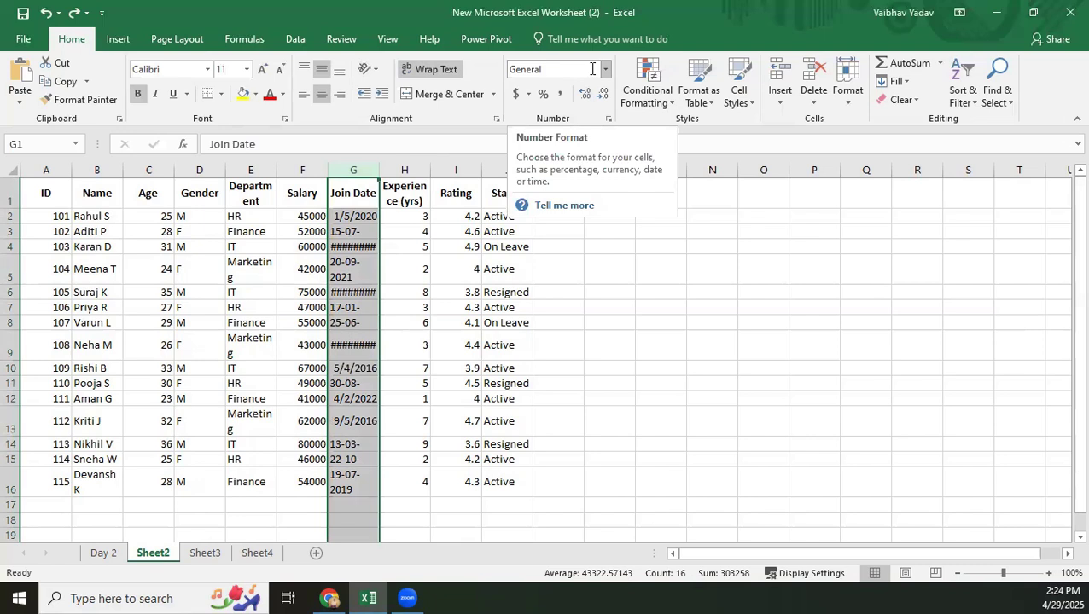
click(96, 167)
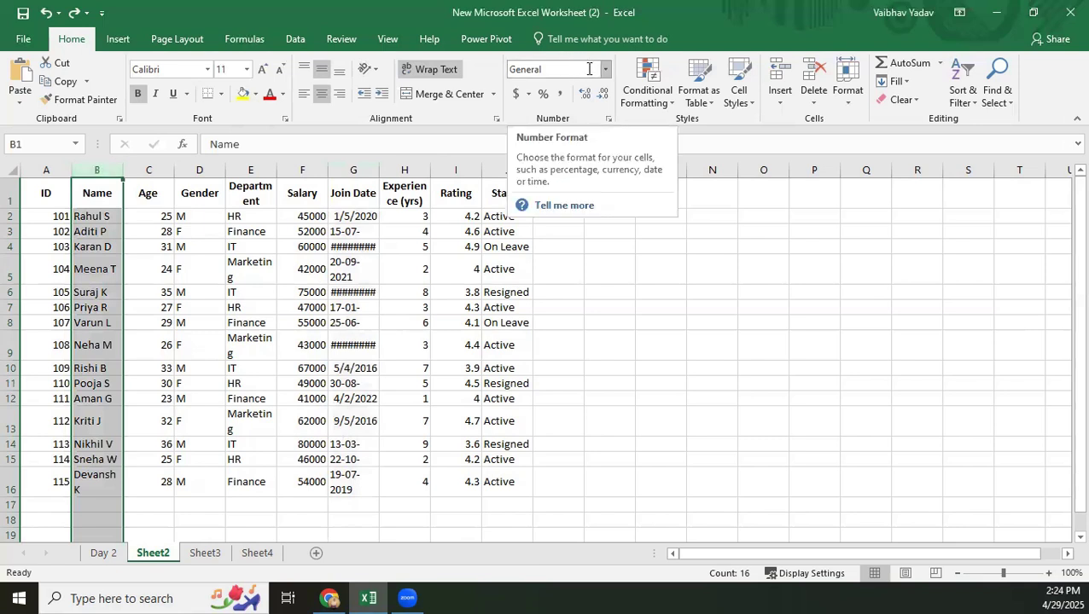
Try the Number format on the Age column and return the column to General.
click(154, 170)
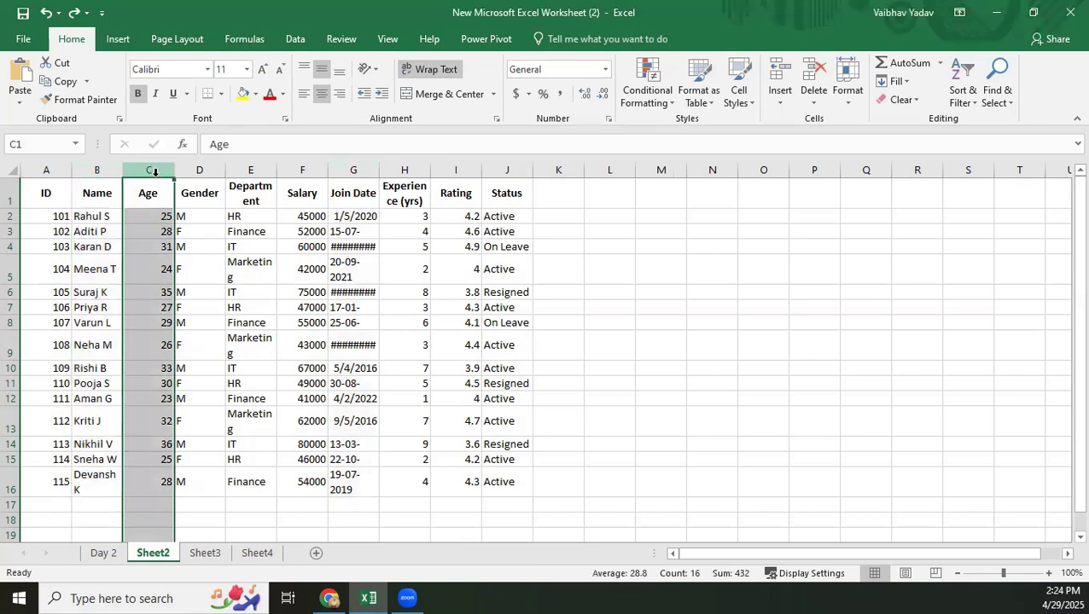
click(605, 70)
click(559, 128)
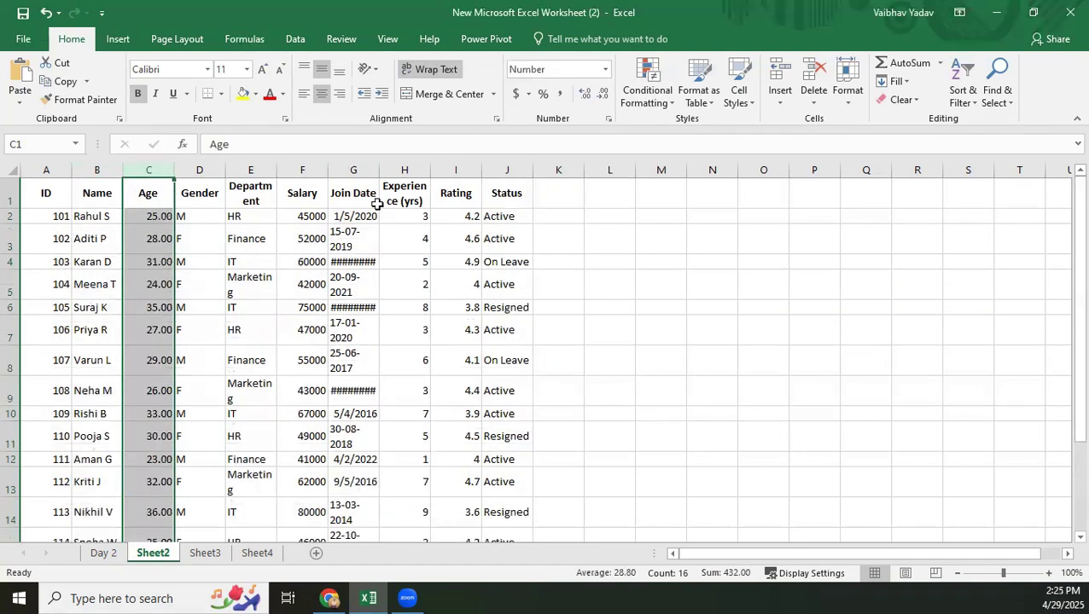
click(605, 70)
click(572, 89)
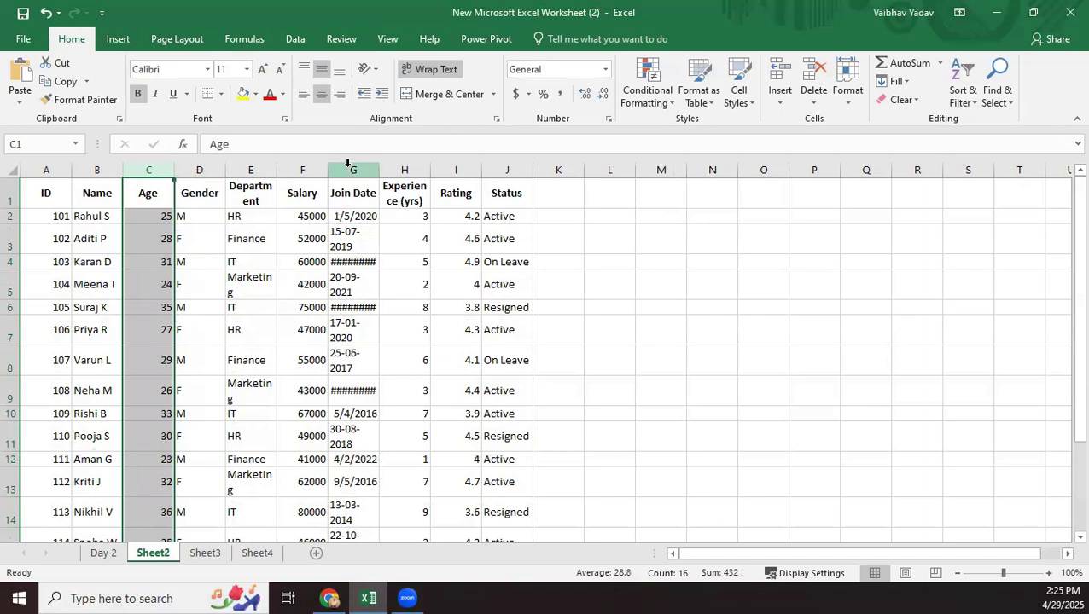
Format the whole Join Date column as Short Date and check the dates down to the last employee row.
click(348, 164)
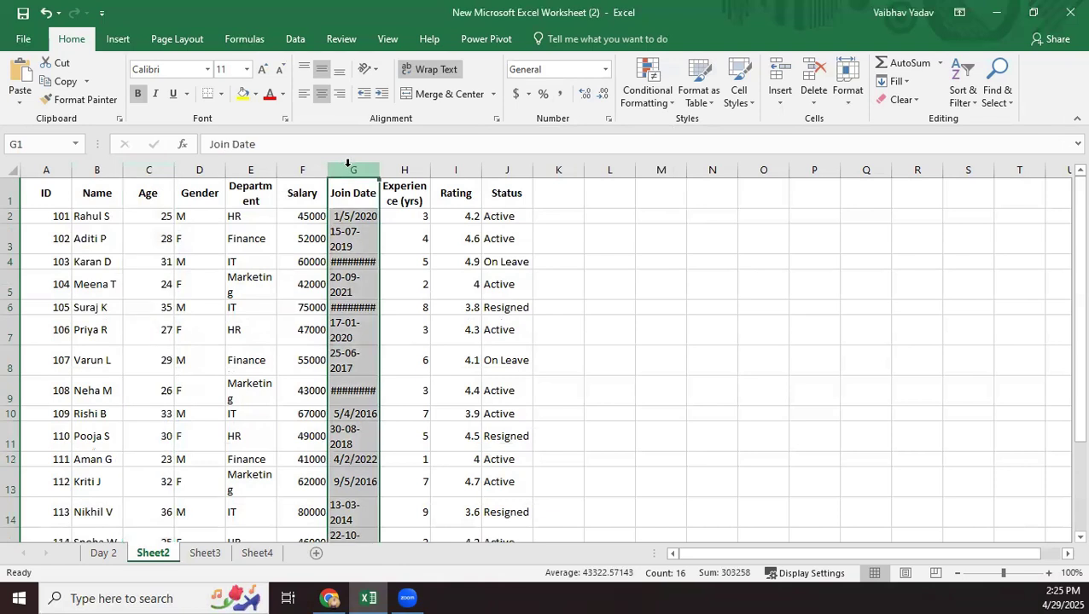
click(606, 70)
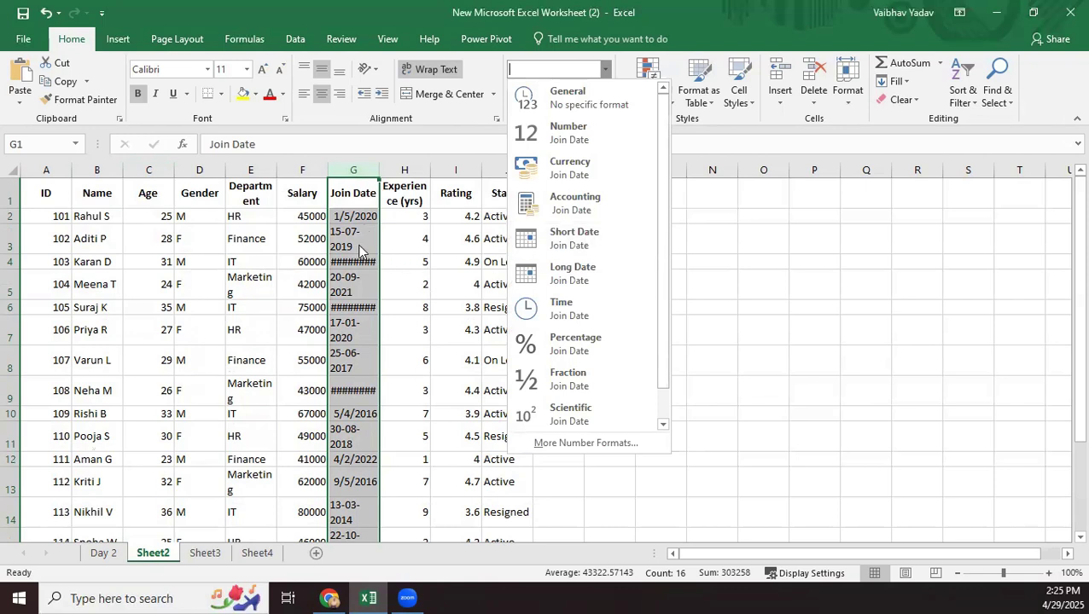
click(595, 243)
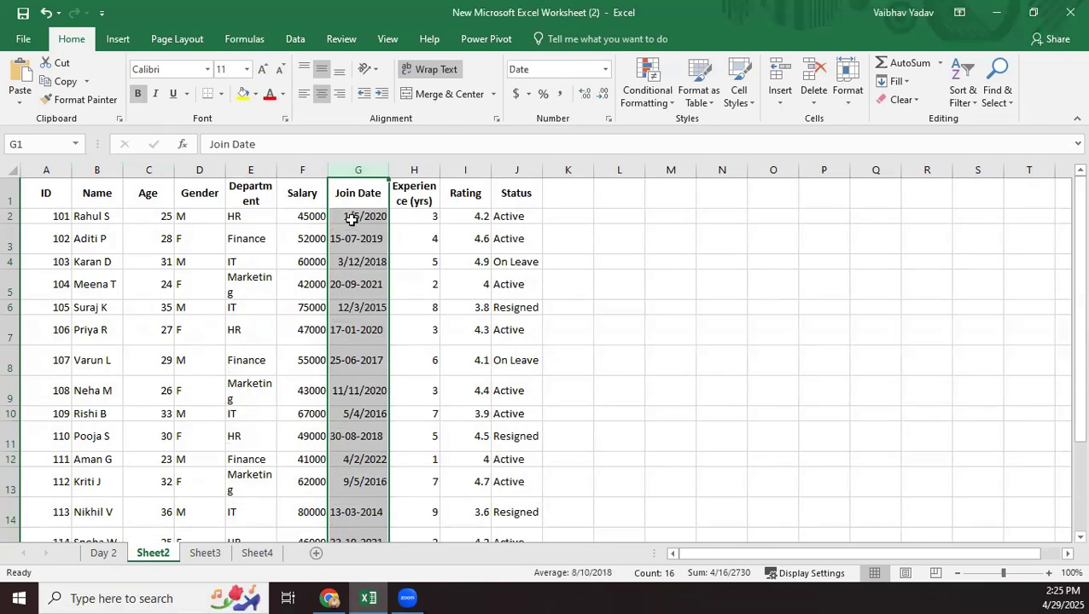
scroll(370, 413, down, 2)
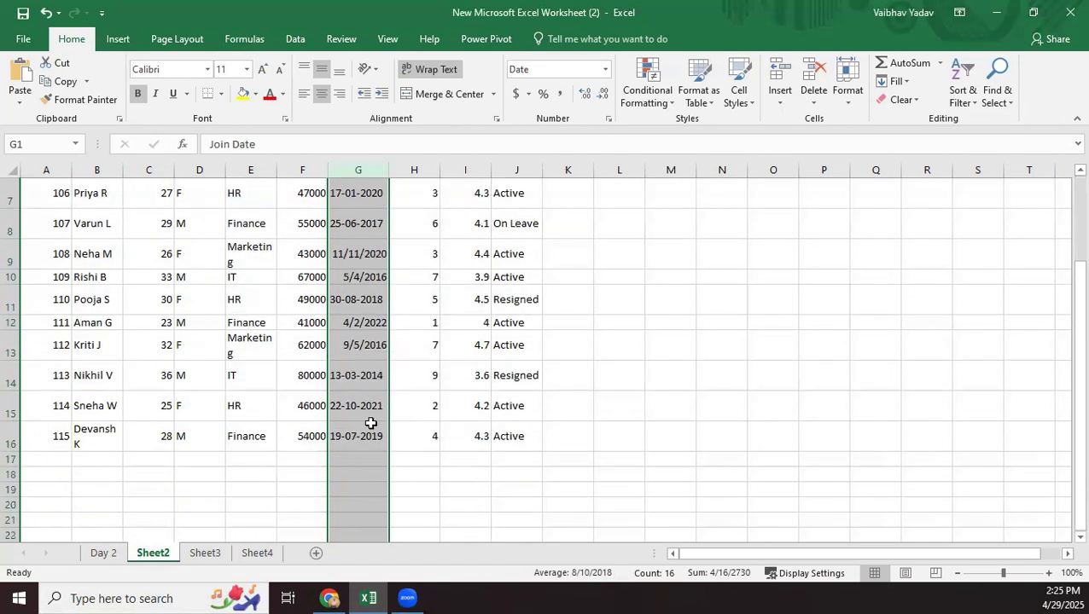
scroll(372, 423, up, 1)
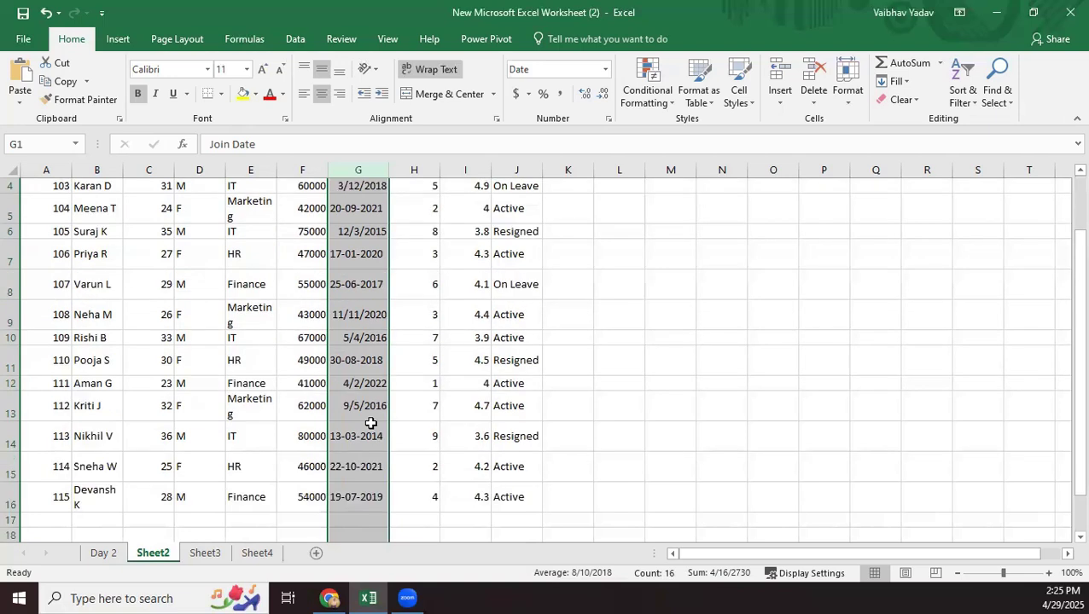
click(715, 362)
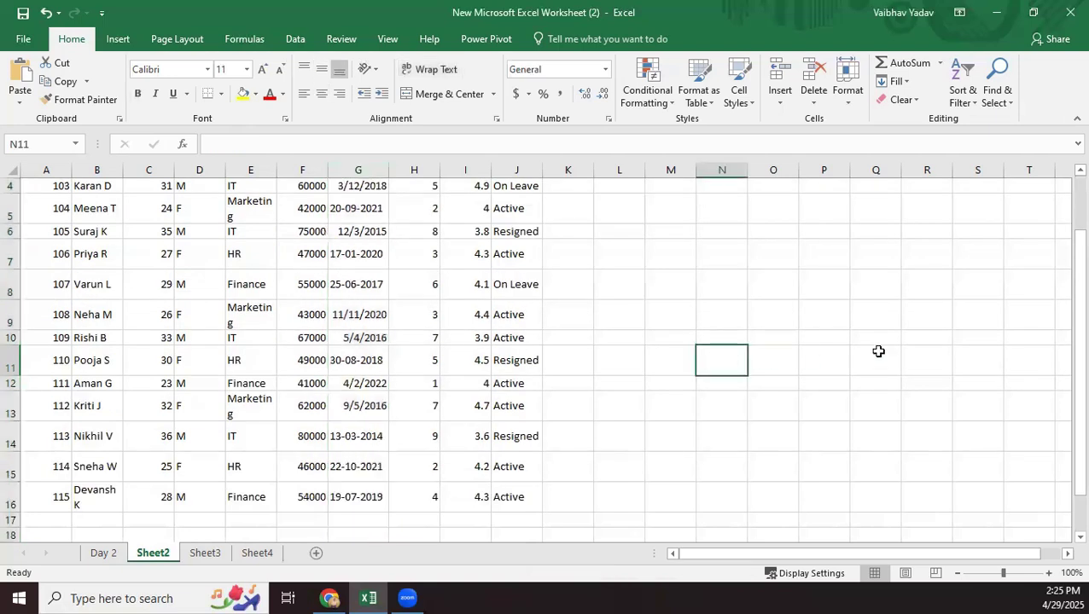
scroll(623, 357, up, 1)
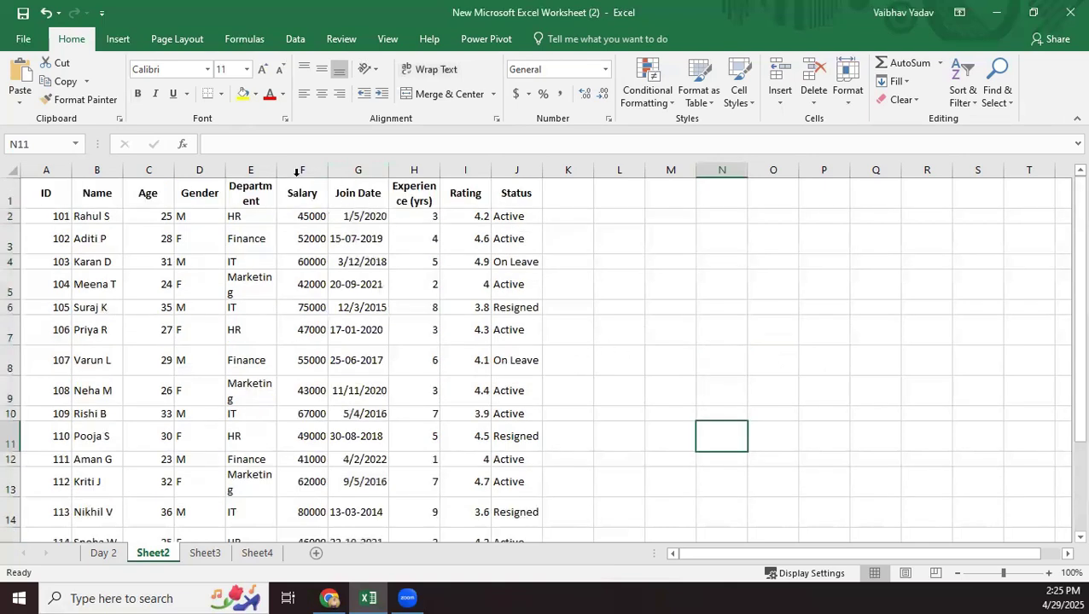
Widen the Department and Experience (yrs) columns so their headers fit on one line, and zoom the sheet out to 80%.
drag(276, 169, 298, 172)
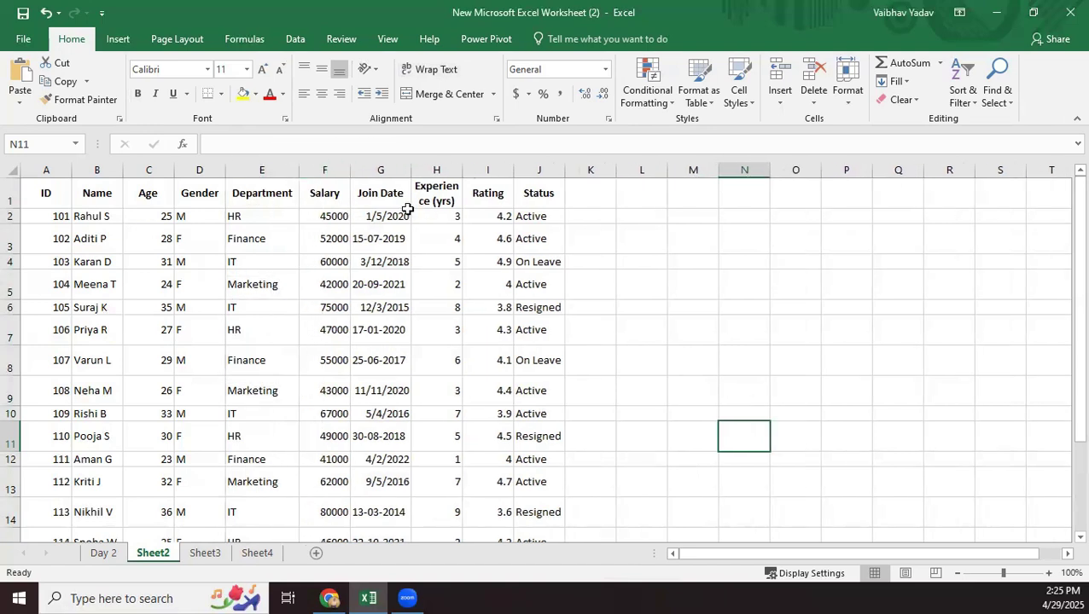
drag(461, 170, 498, 174)
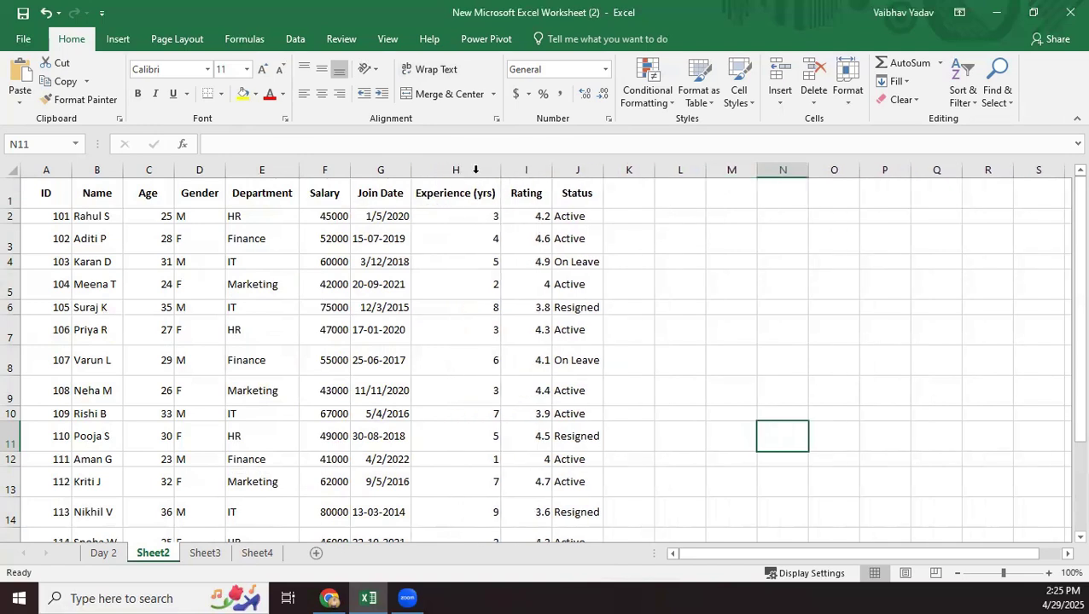
scroll(784, 303, down, 1)
scroll(556, 314, down, 4)
scroll(557, 314, up, 4)
scroll(556, 313, down, 2)
scroll(556, 313, up, 3)
click(959, 575)
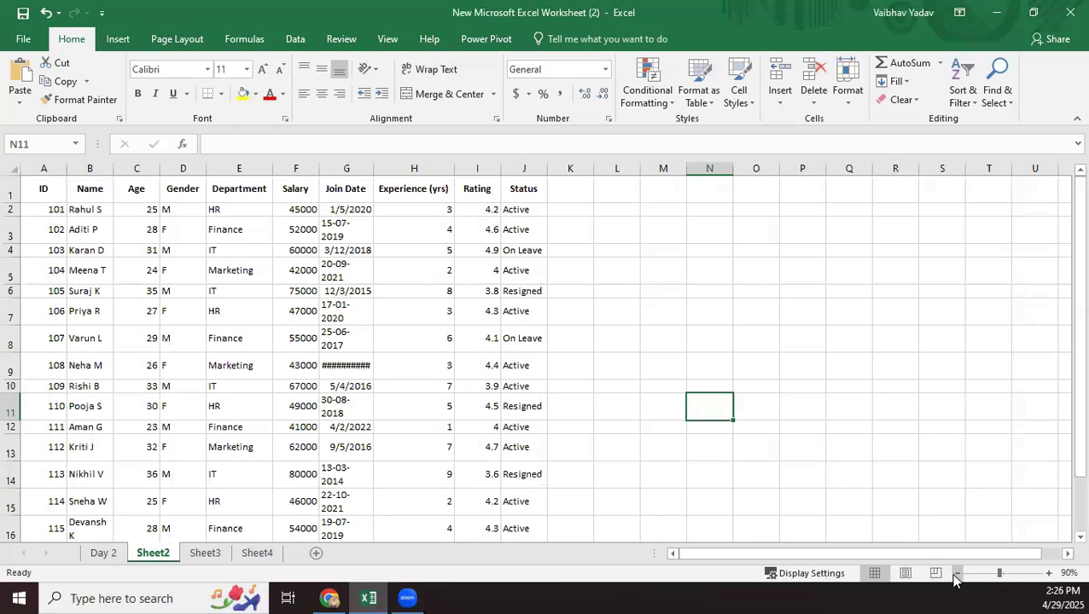
click(957, 575)
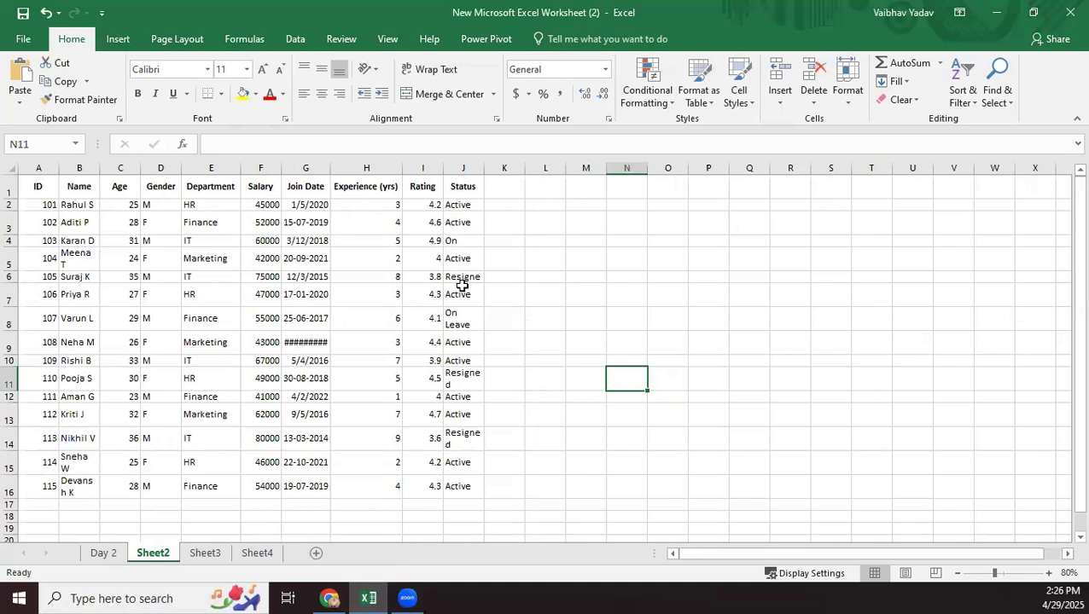
Change the join date in cell G9 to 10/11/2020.
click(315, 343)
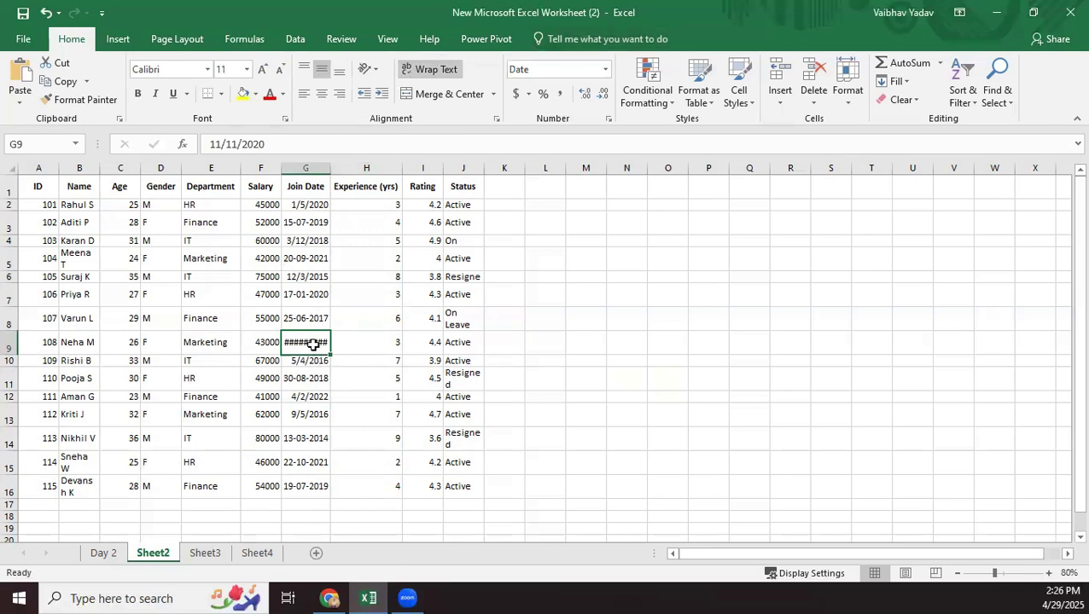
double_click(314, 344)
click(343, 342)
click(305, 335)
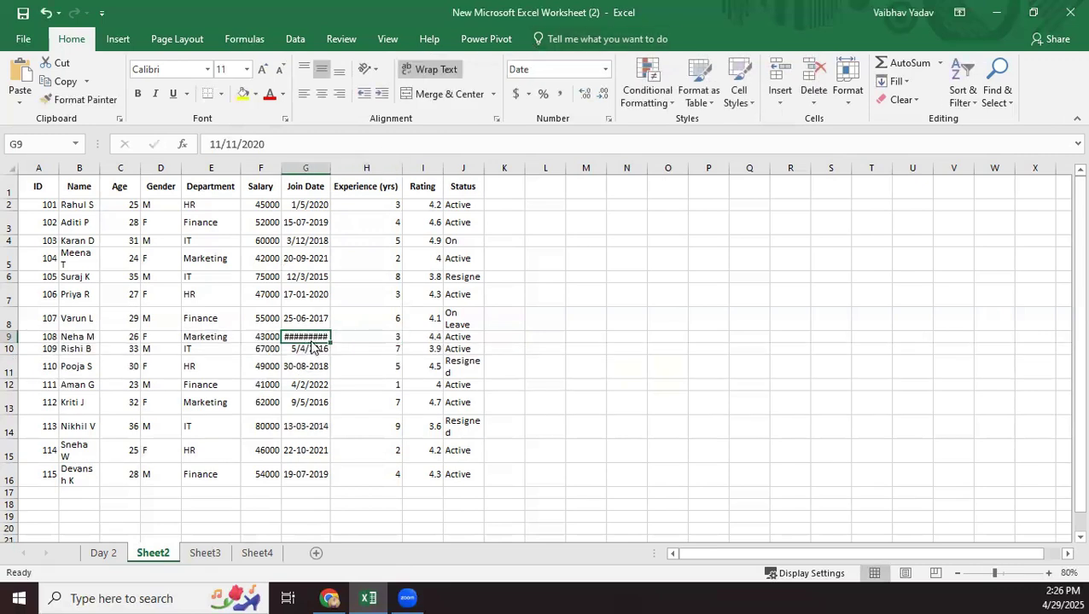
double_click(309, 337)
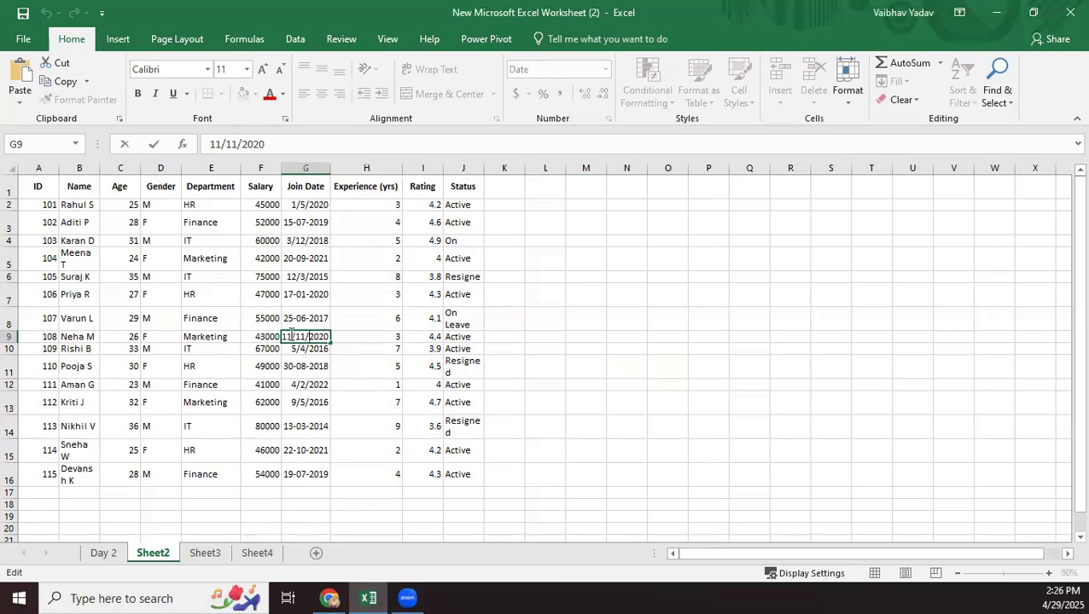
text(0)
key(Return)
click(305, 336)
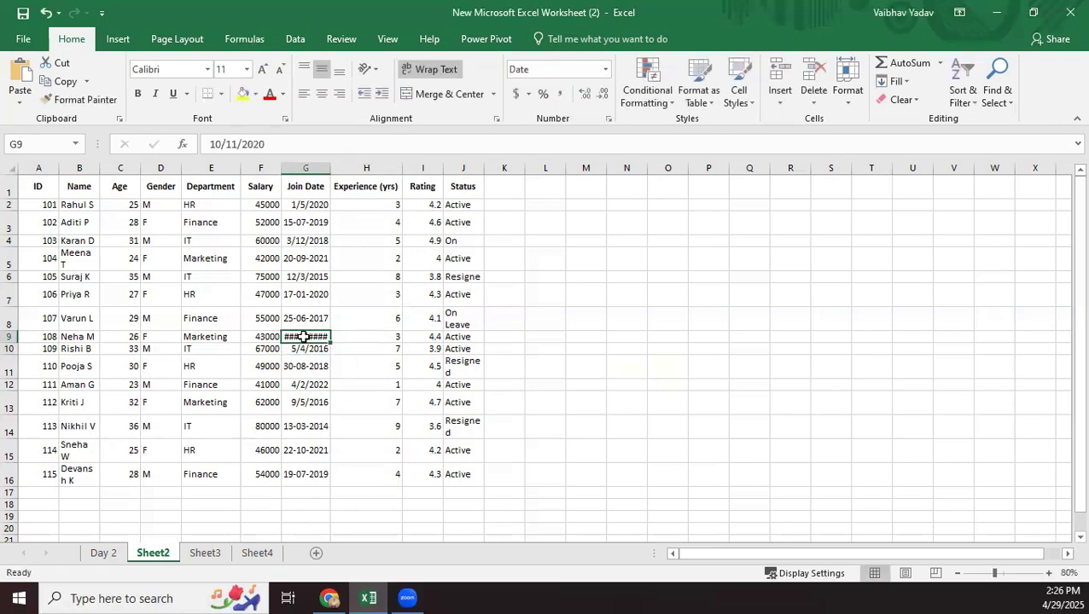
Replace the join date in cell G9 with 10-12-2017, cancelling the Save As dialog opened along the way.
double_click(305, 336)
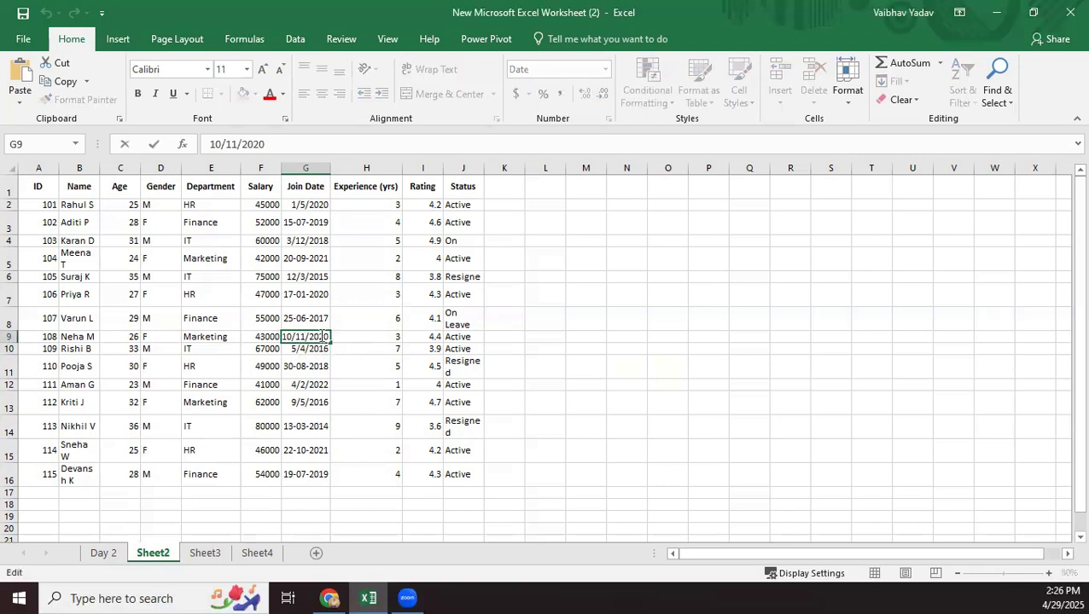
drag(327, 336, 275, 325)
text(10)
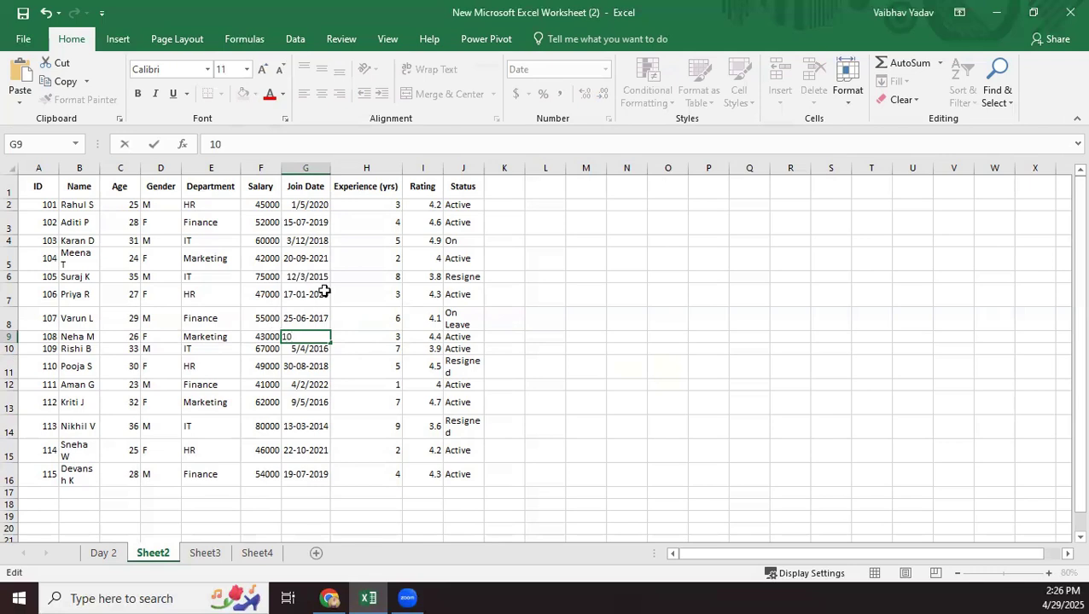
text(-12-202)
key(ctrl+s)
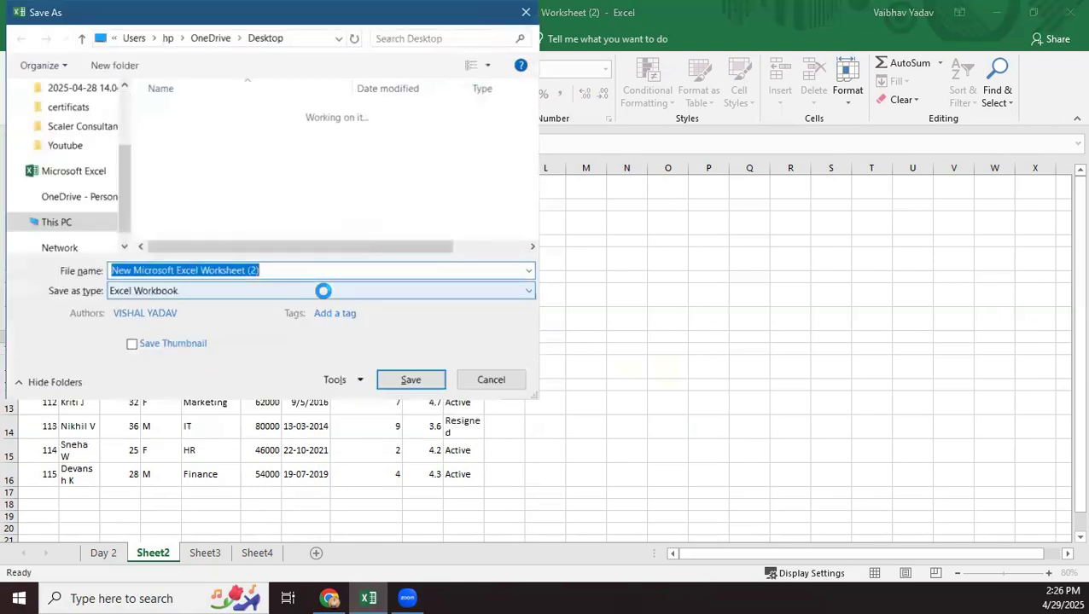
click(491, 380)
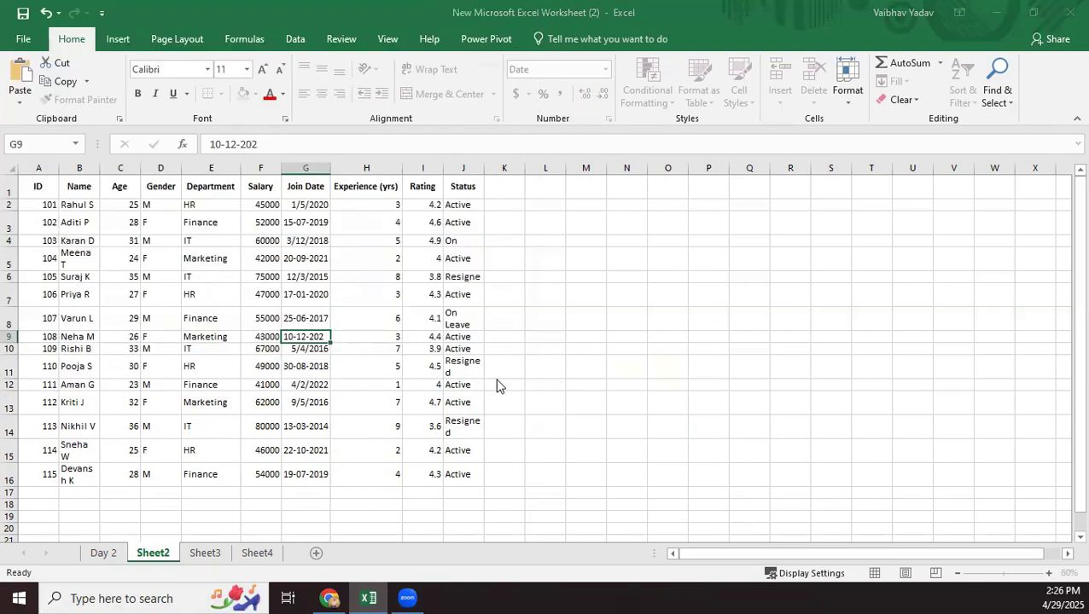
double_click(323, 337)
key(BackSpace)
text(17)
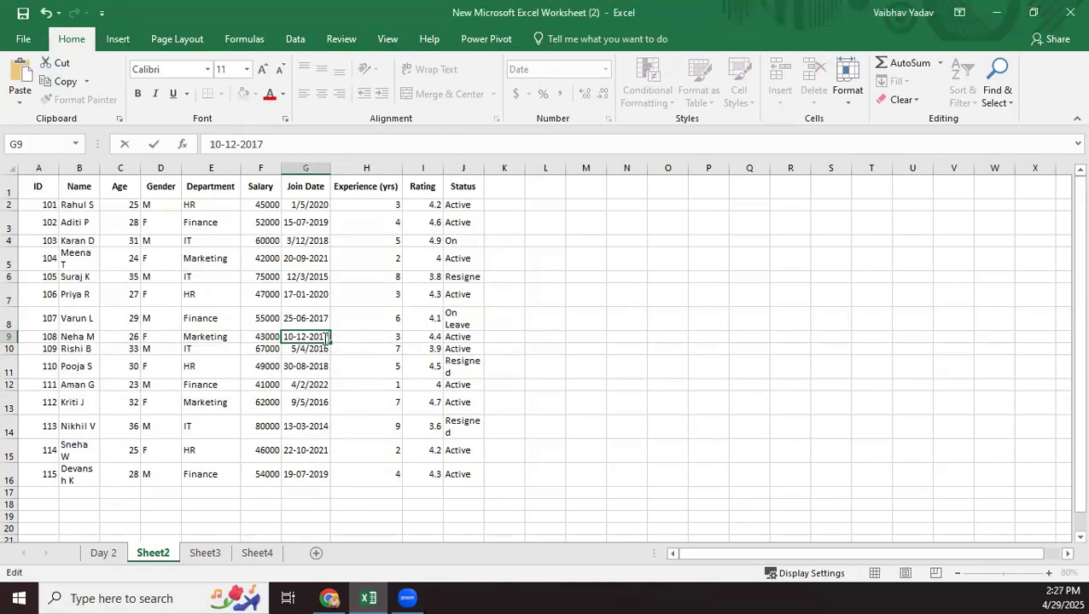
key(Return)
Apply the date number format to the join date in cell G9 again.
click(322, 338)
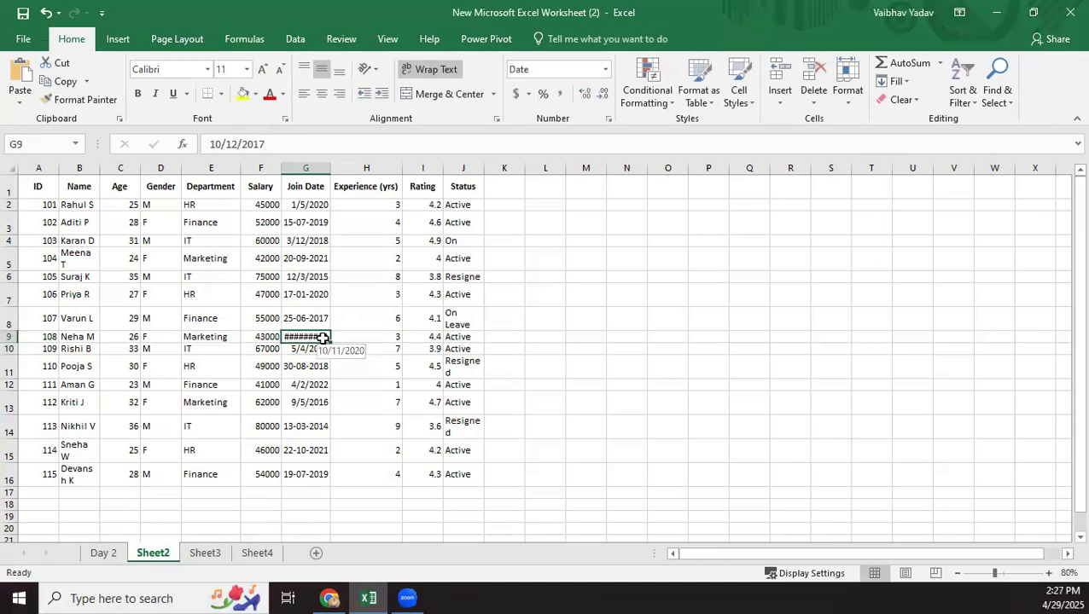
click(605, 69)
click(551, 229)
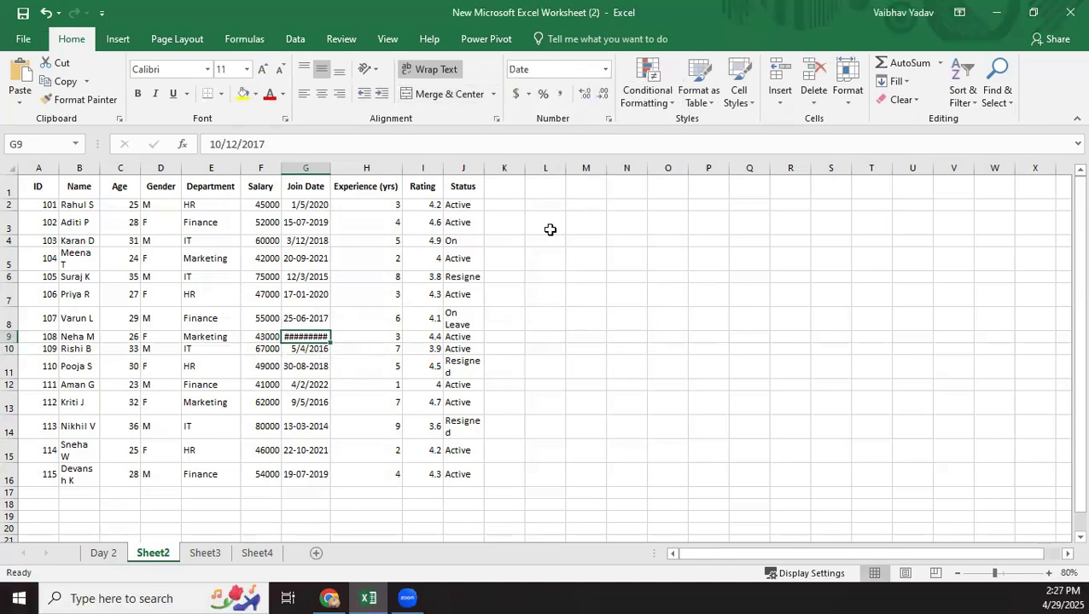
Enter the join date 10-12-2017 in cell G9 once more, then leave the cell.
double_click(312, 336)
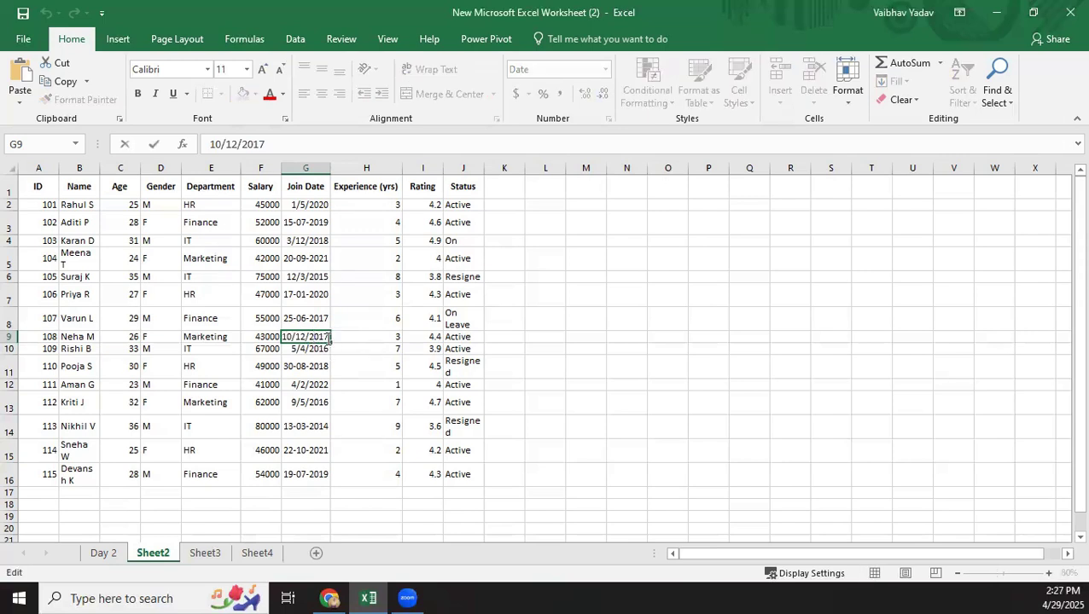
drag(330, 339, 267, 339)
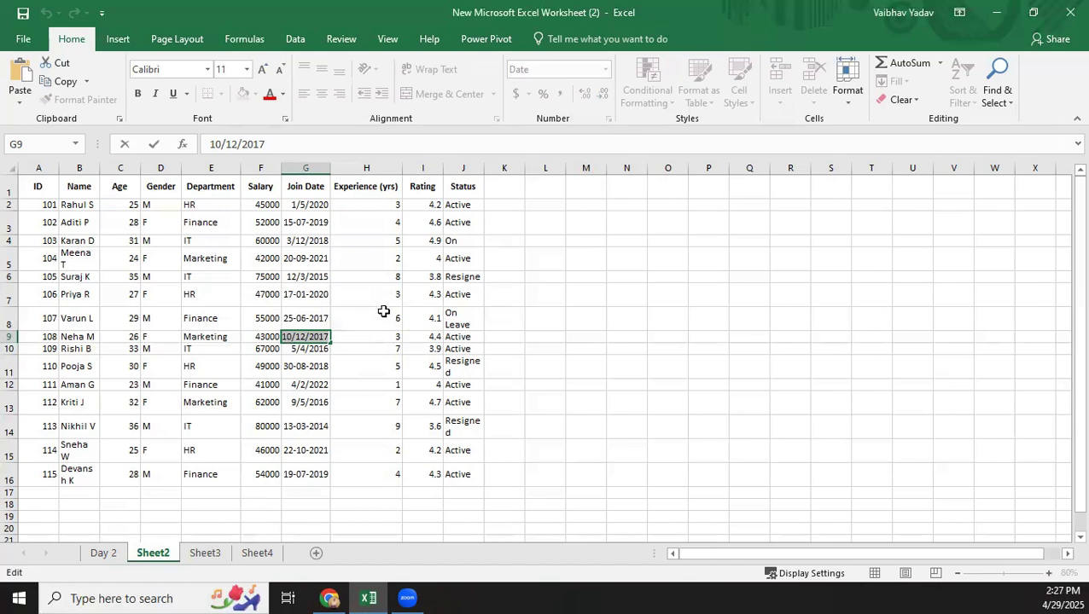
text(10-)
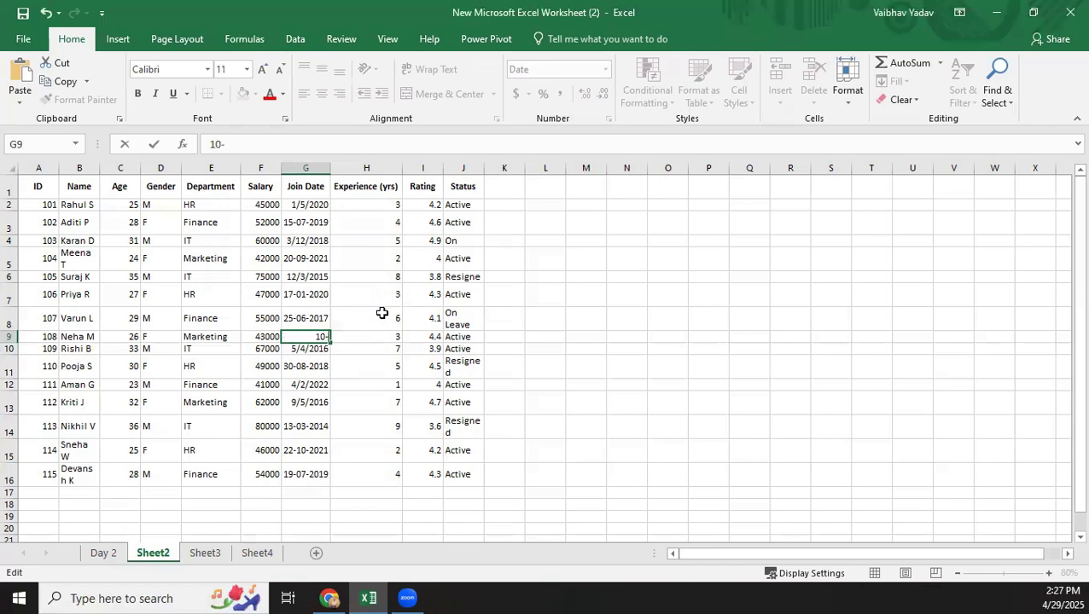
text(12-2017)
key(Return)
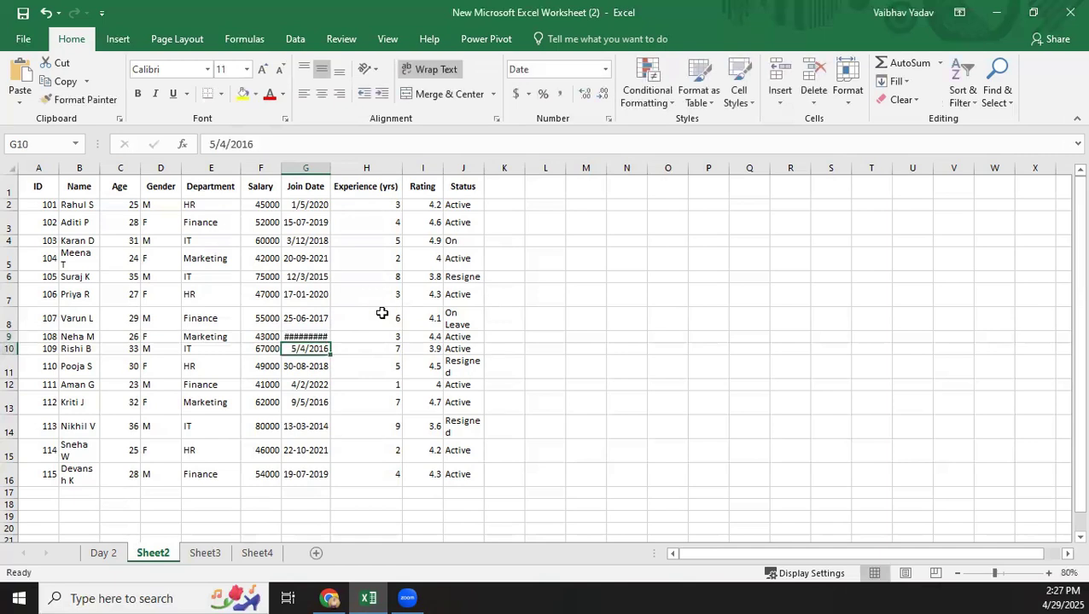
click(300, 338)
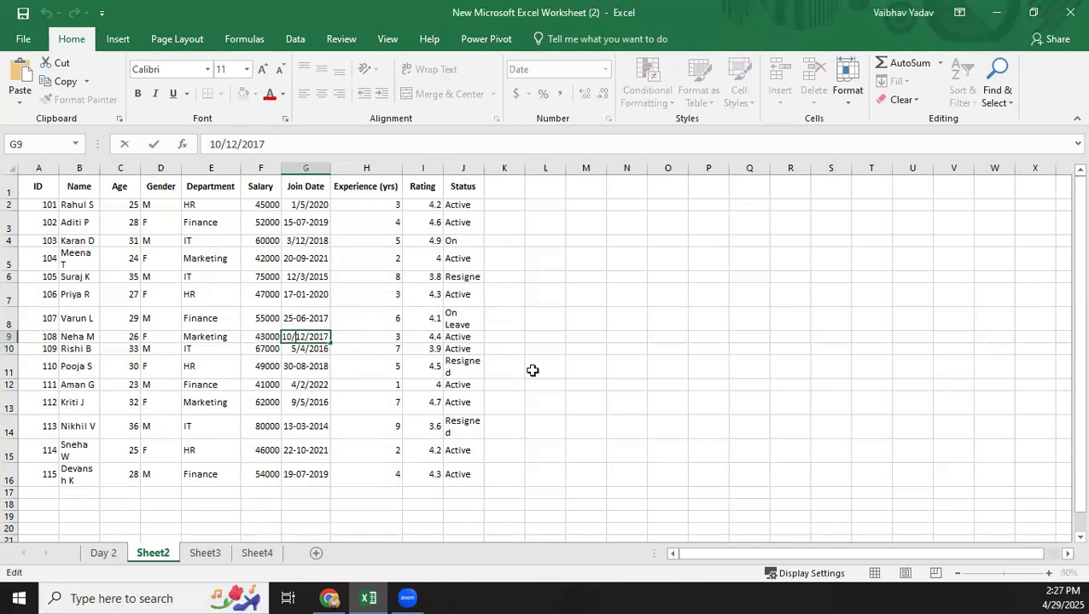
click(633, 397)
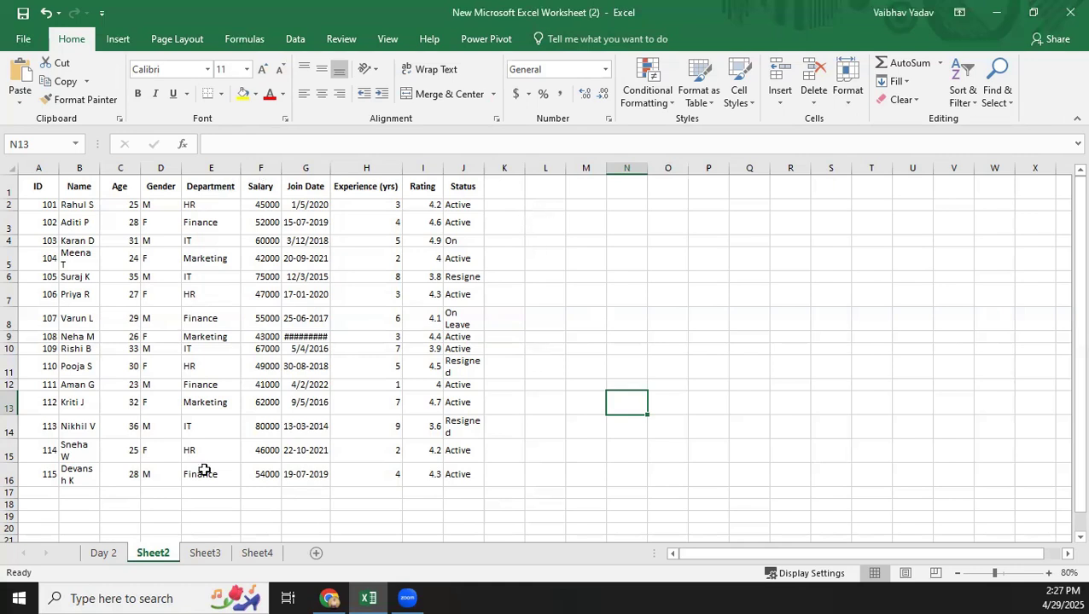
Total the Salary column in cell F17 with the formula =SUM(F2:F16).
click(245, 495)
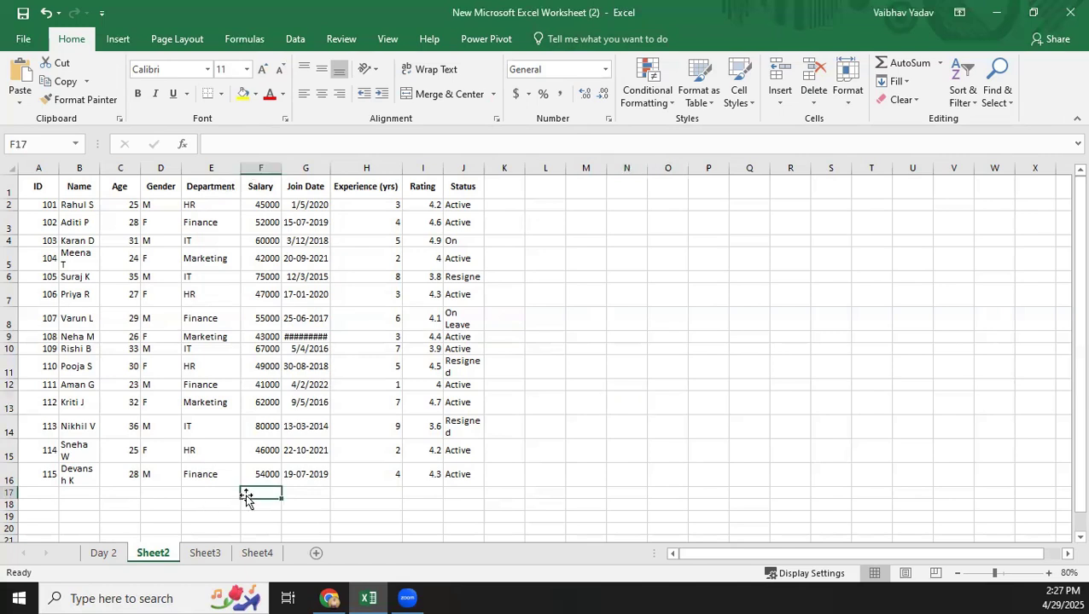
double_click(253, 491)
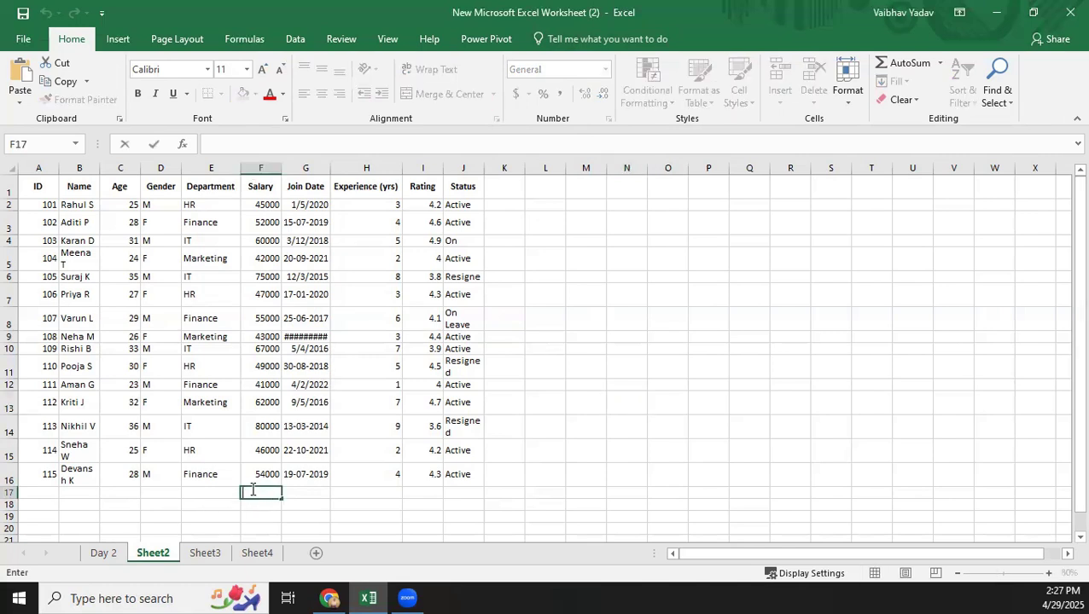
text(=)
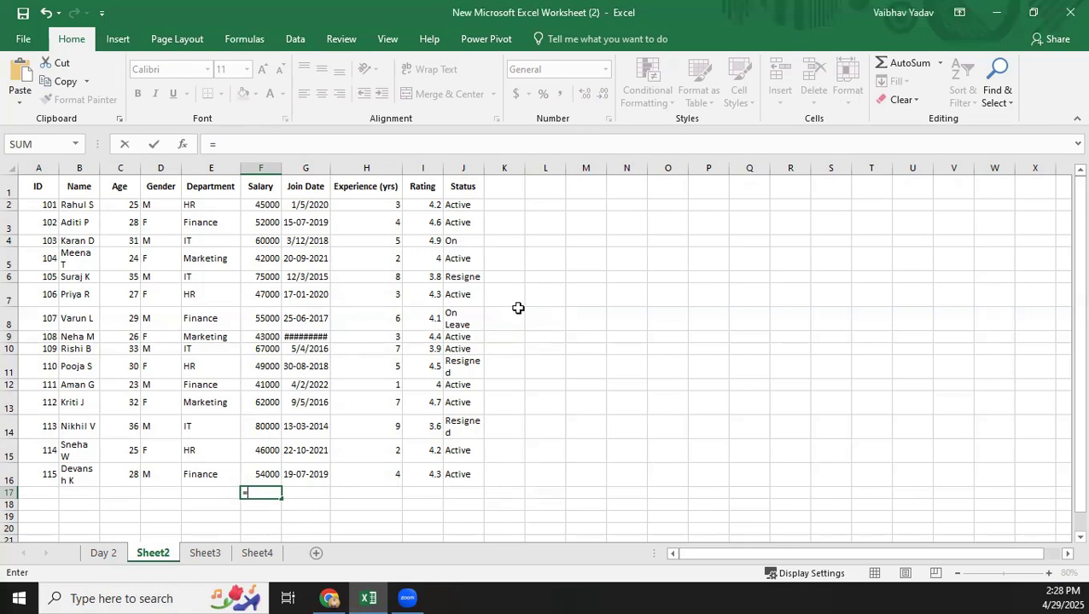
text(SUM()
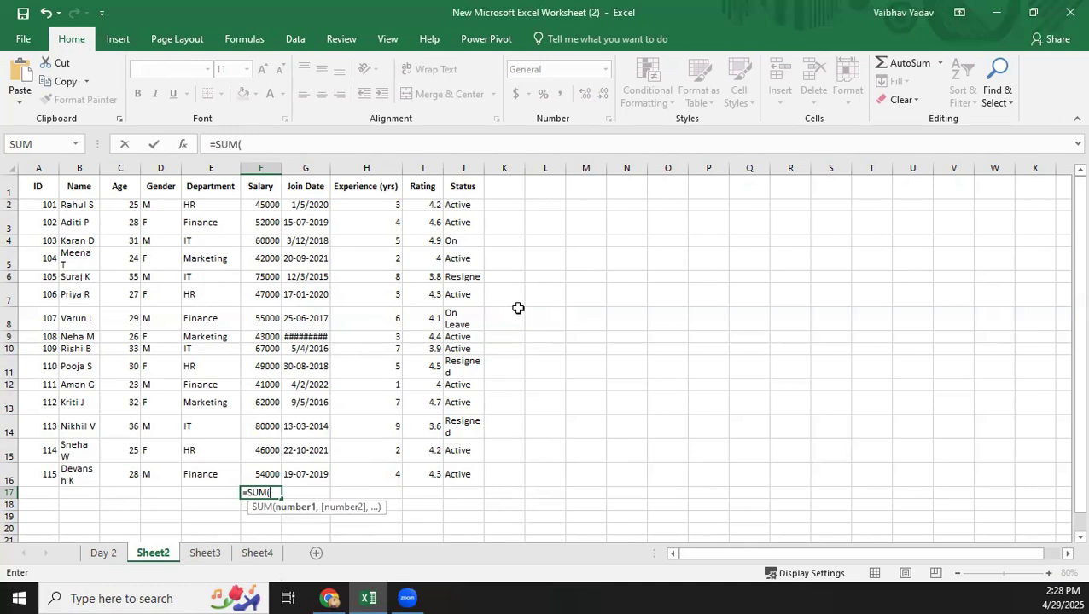
text(FE)
key(BackSpace)
text(2)
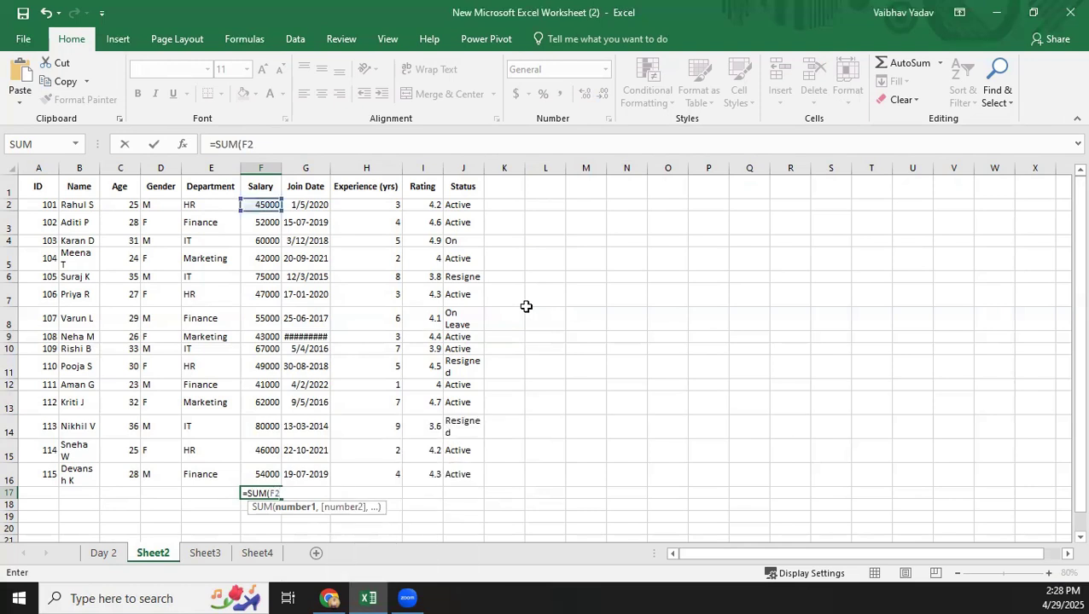
text(:F16)
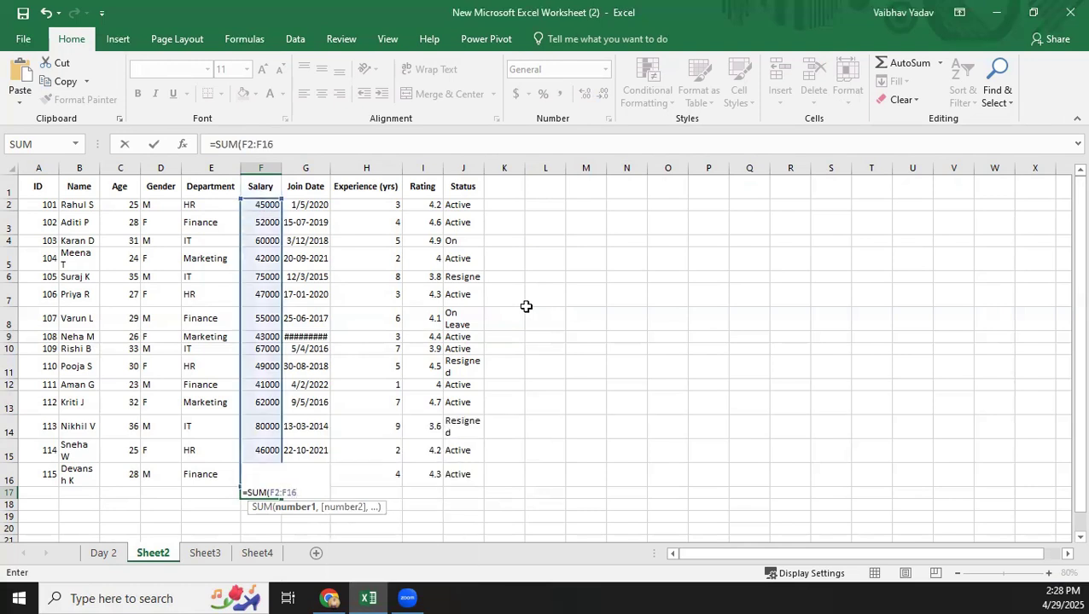
key(Return)
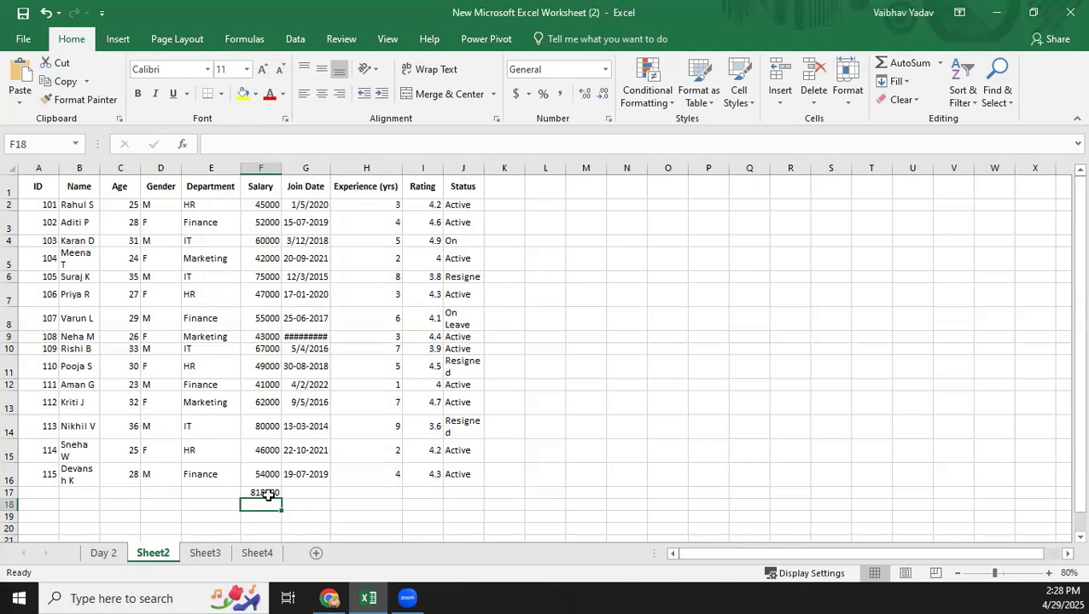
Enter the label AVERAGE in cell M3, beside the employee table.
double_click(594, 220)
text(AVERAE)
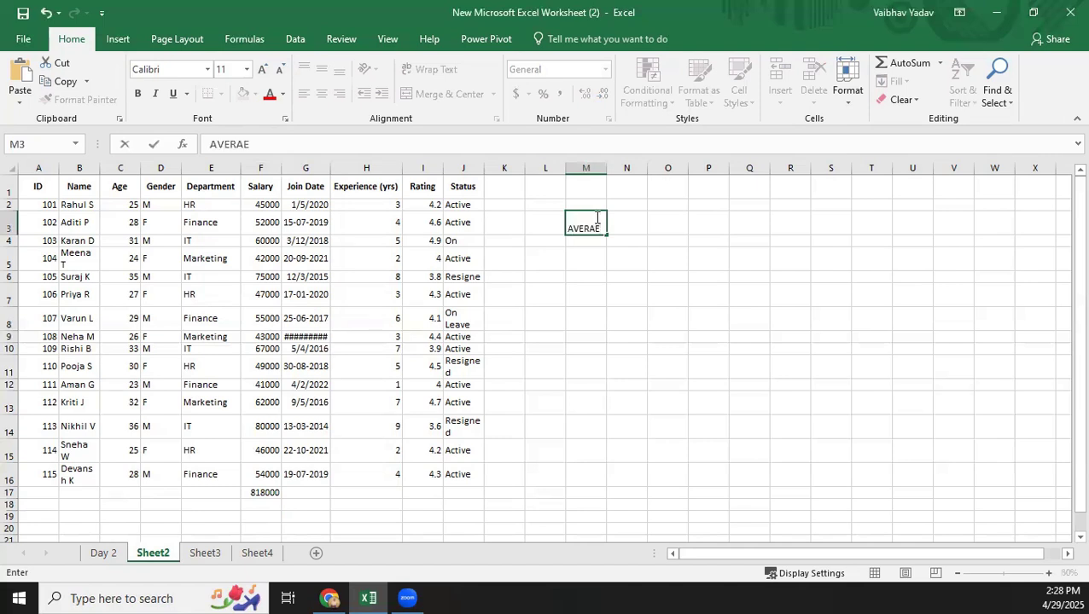
key(BackSpace)
text(GE)
key(Tab)
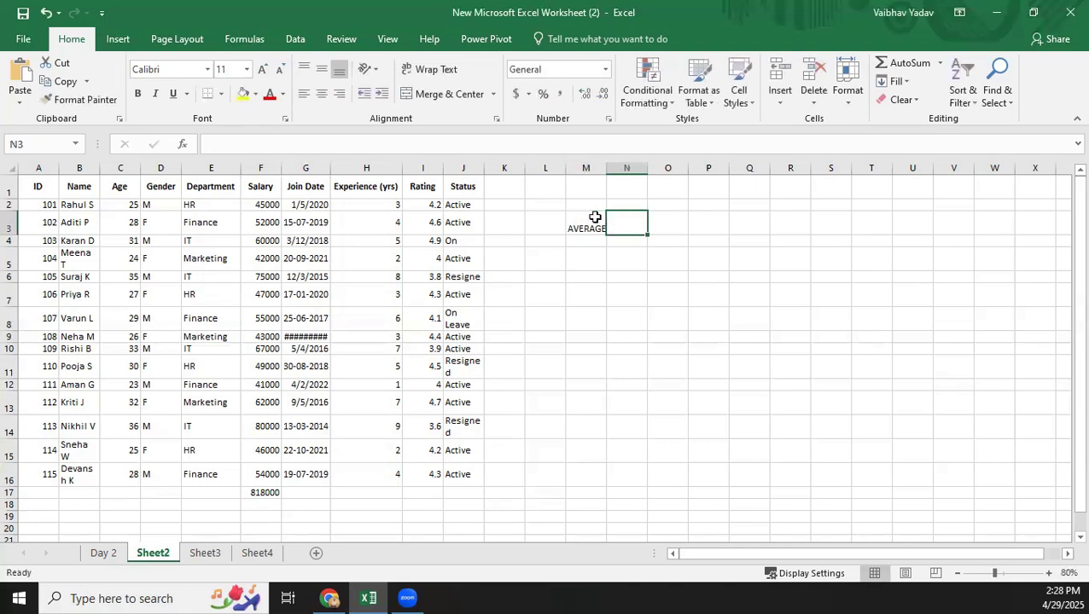
Calculate the average of the Age column in cell N3 with =AVERAGE(C2:C16).
text(=)
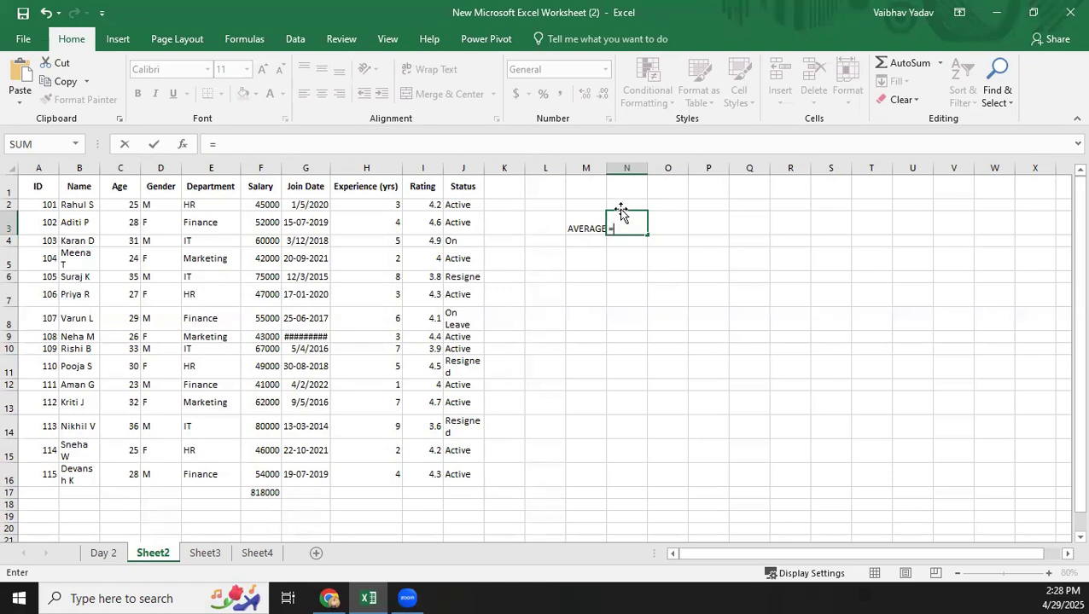
text(C2)
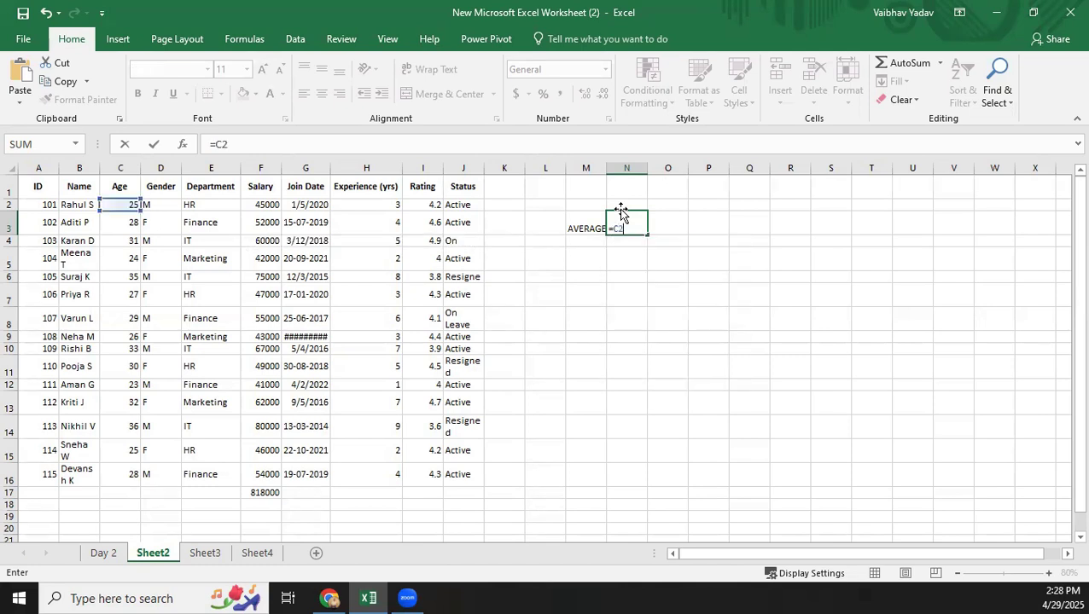
key(BackSpace)
key(BackSpace)
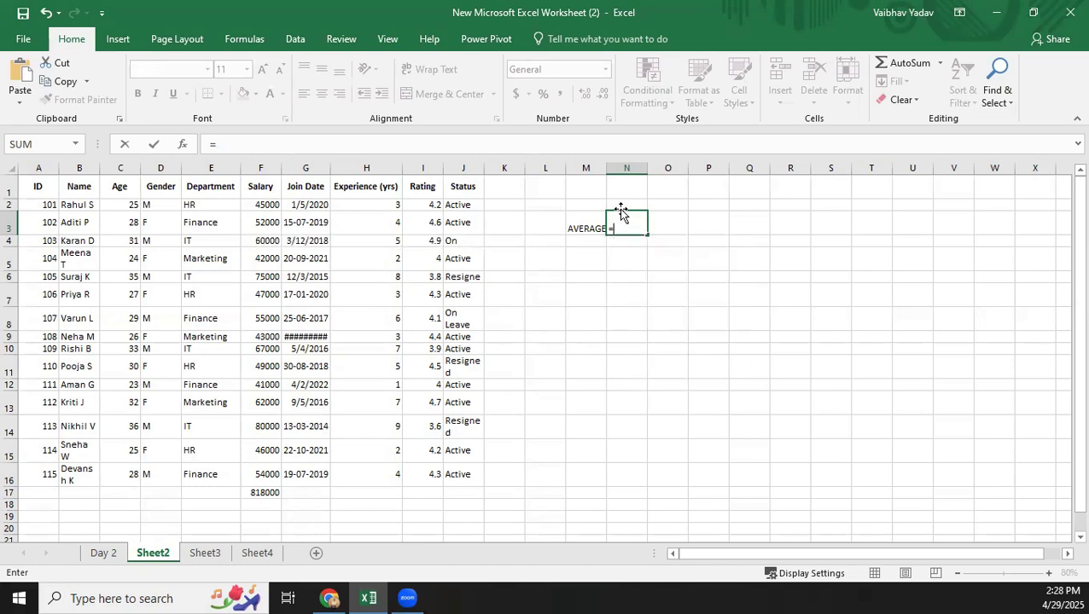
text(AVERAGE()
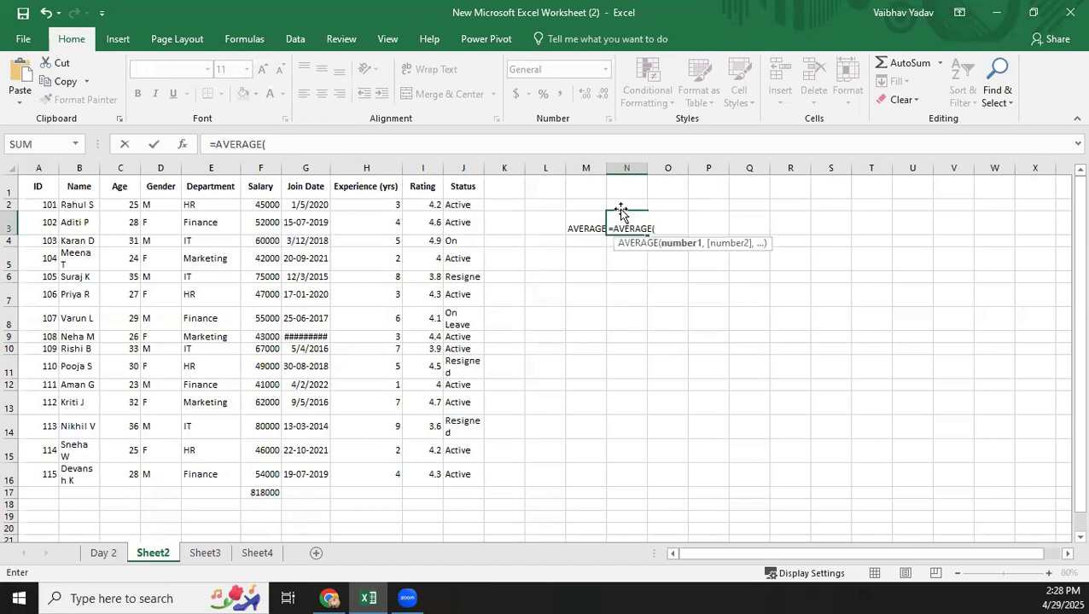
text(C2:C16)
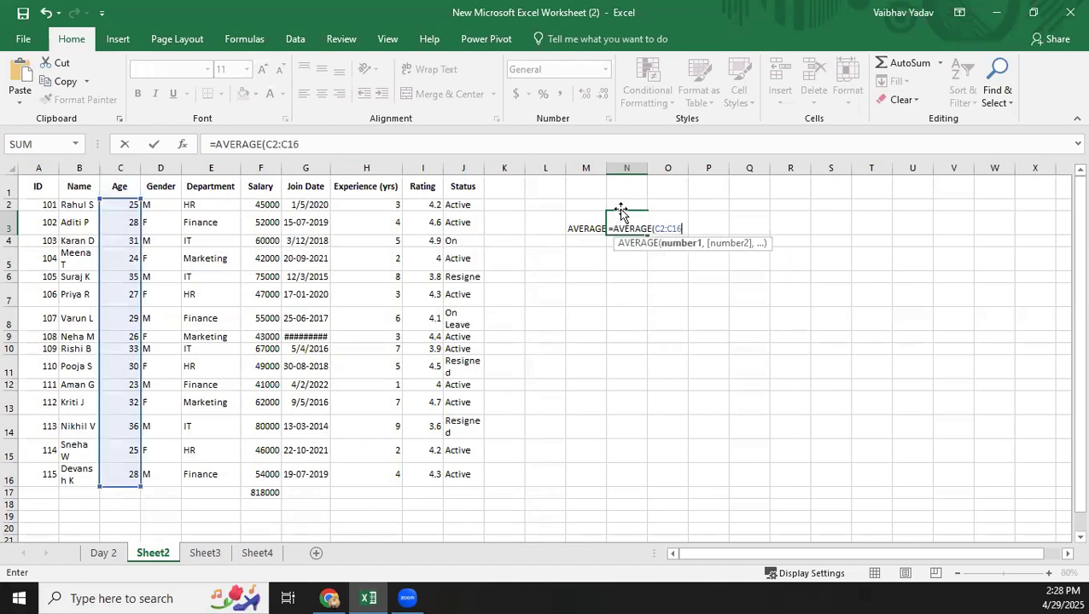
key(Return)
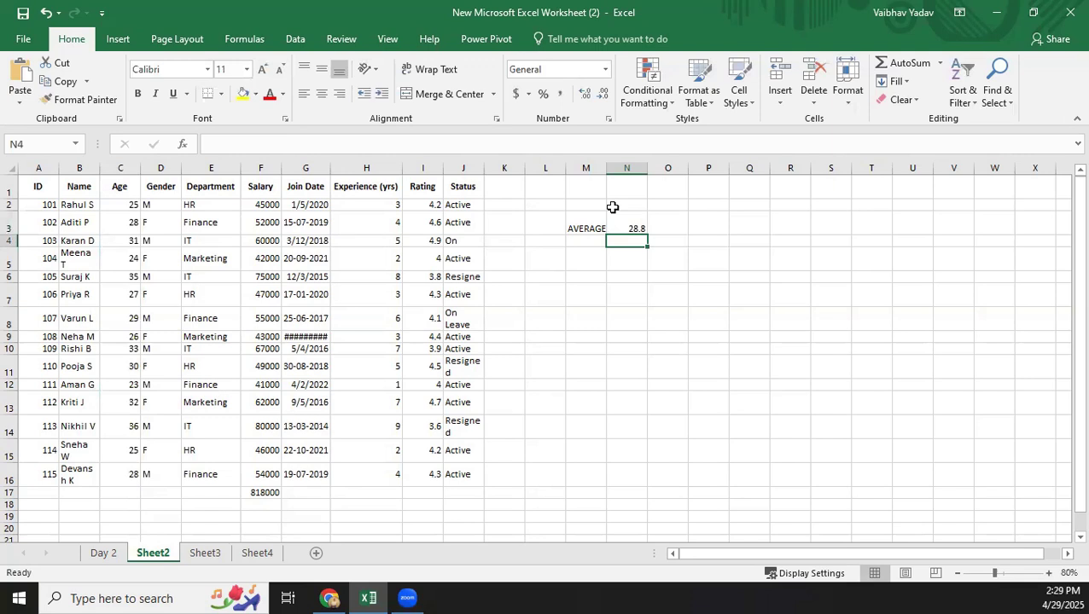
Enter the label MINIMUN RAING in cell M4 and widen column M to fit it.
click(593, 245)
double_click(587, 243)
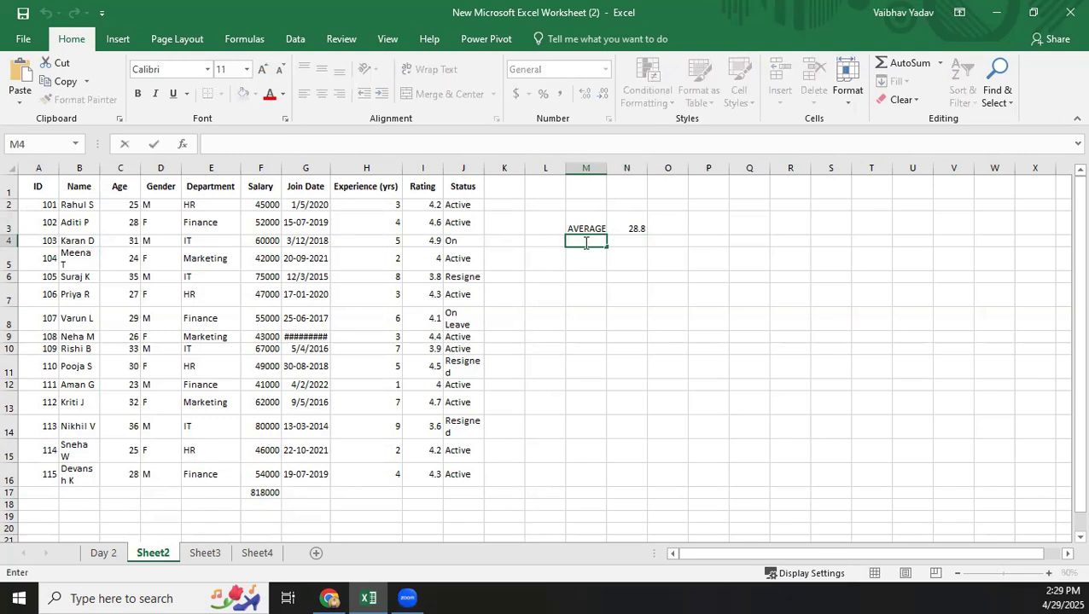
text(MINIMUN RAING)
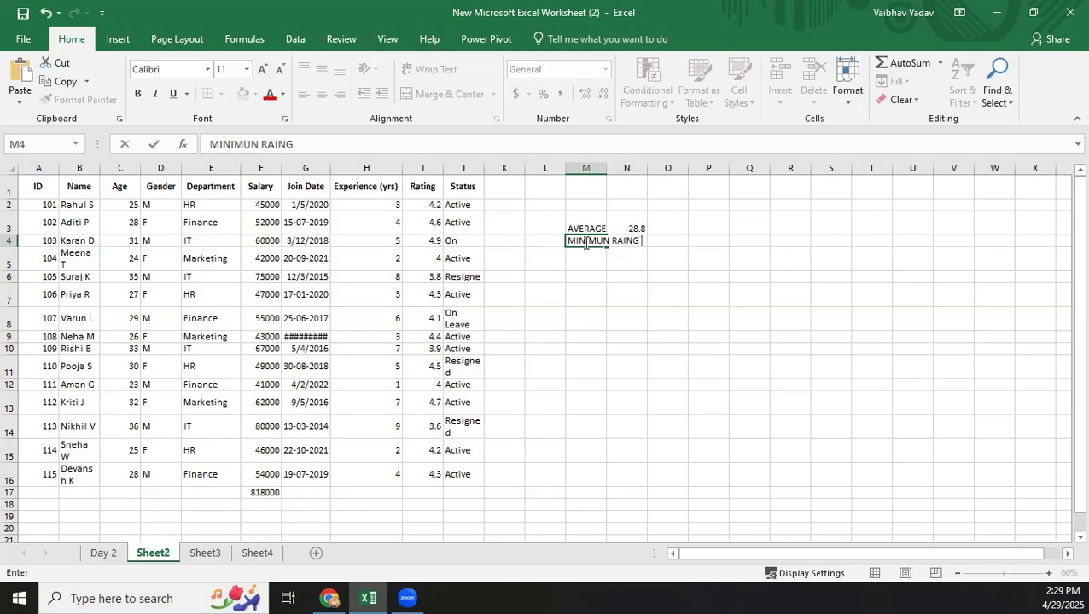
key(Tab)
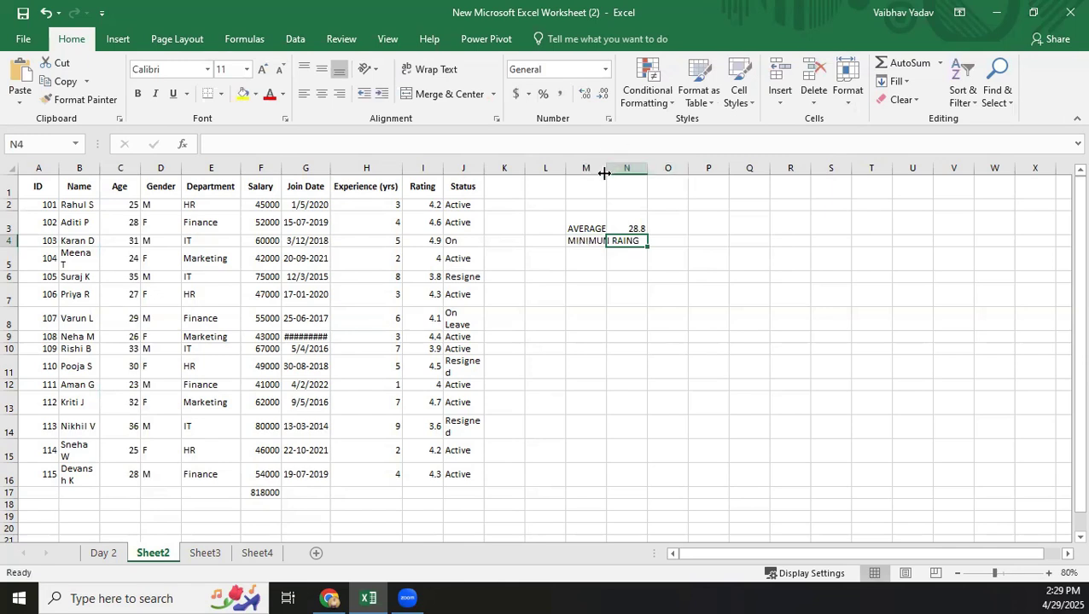
drag(604, 170, 658, 167)
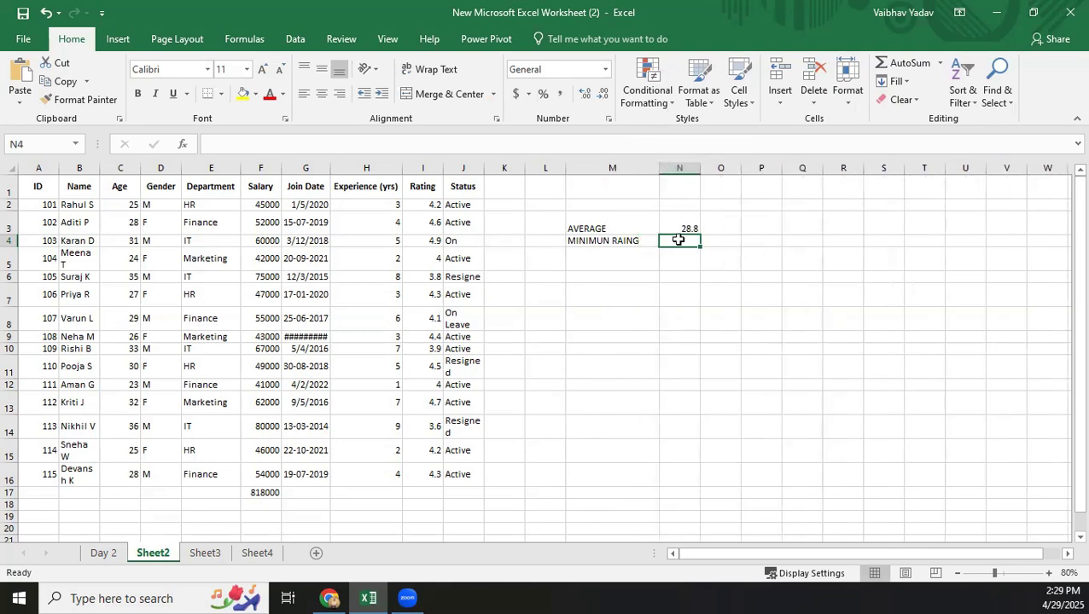
Calculate the minimum of the Rating column in cell N4 with =MIN(I2:I16).
text(=)
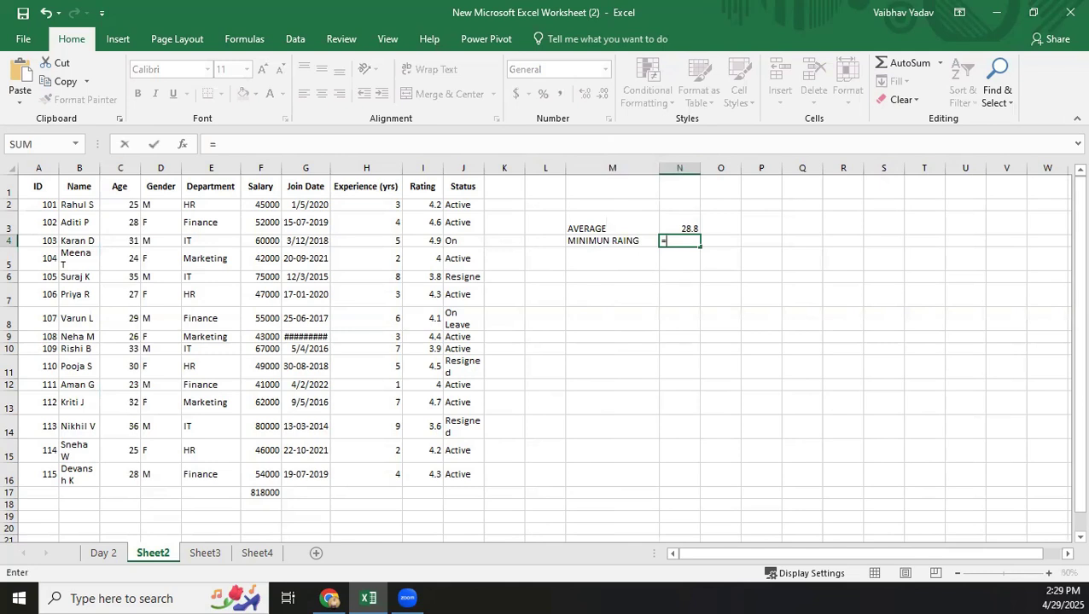
text(MIN()
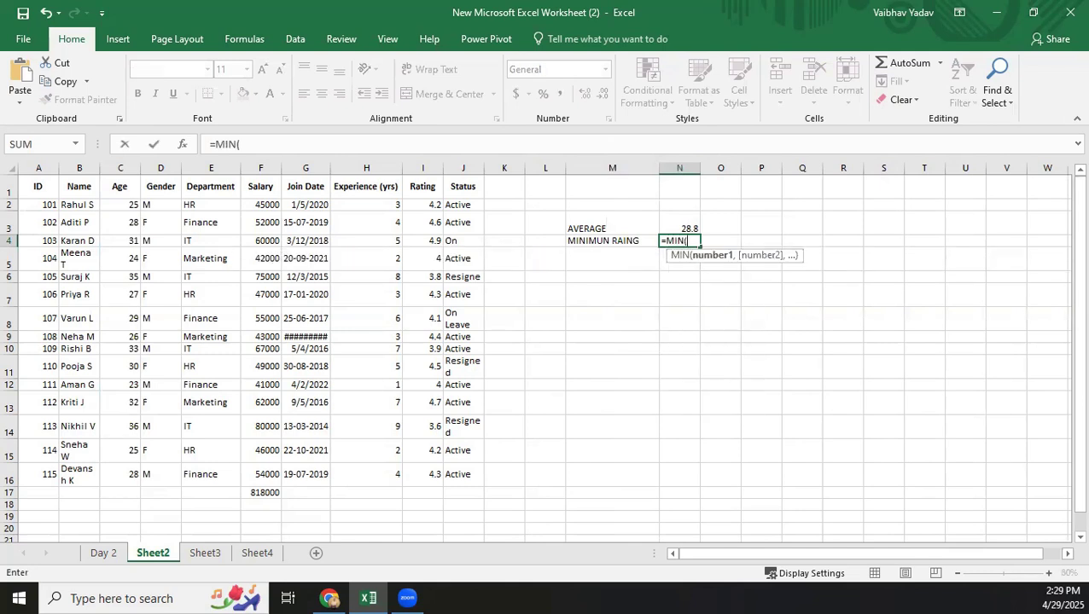
text(I2:)
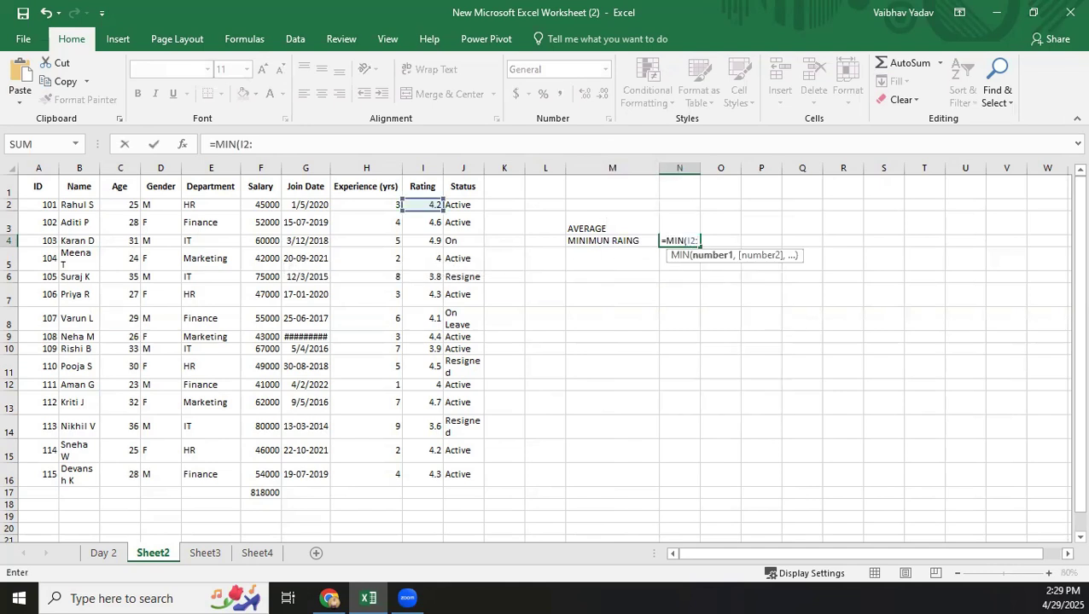
text(I16)
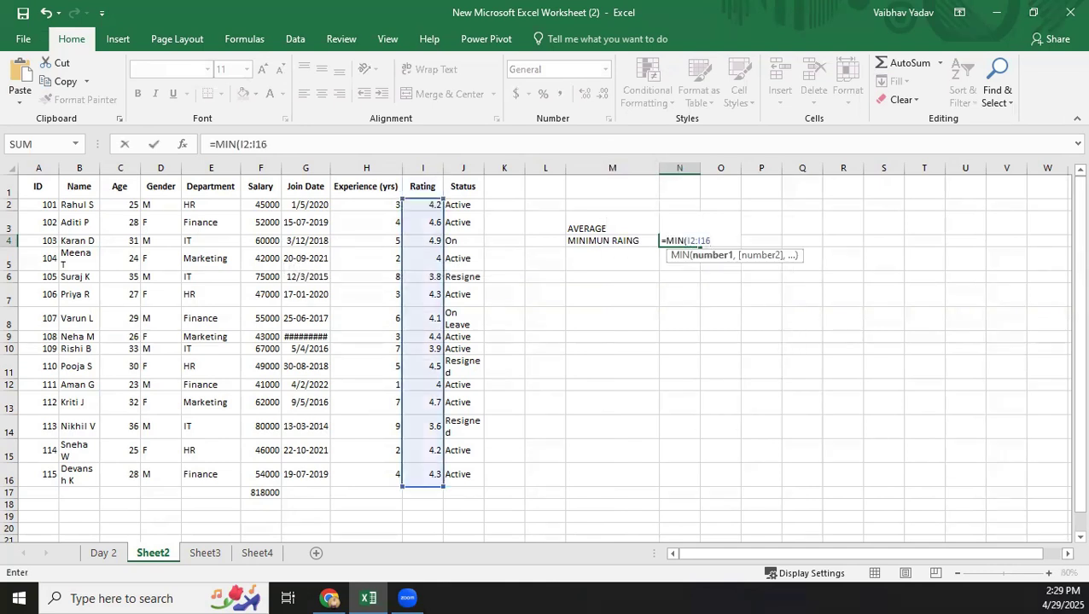
key(Return)
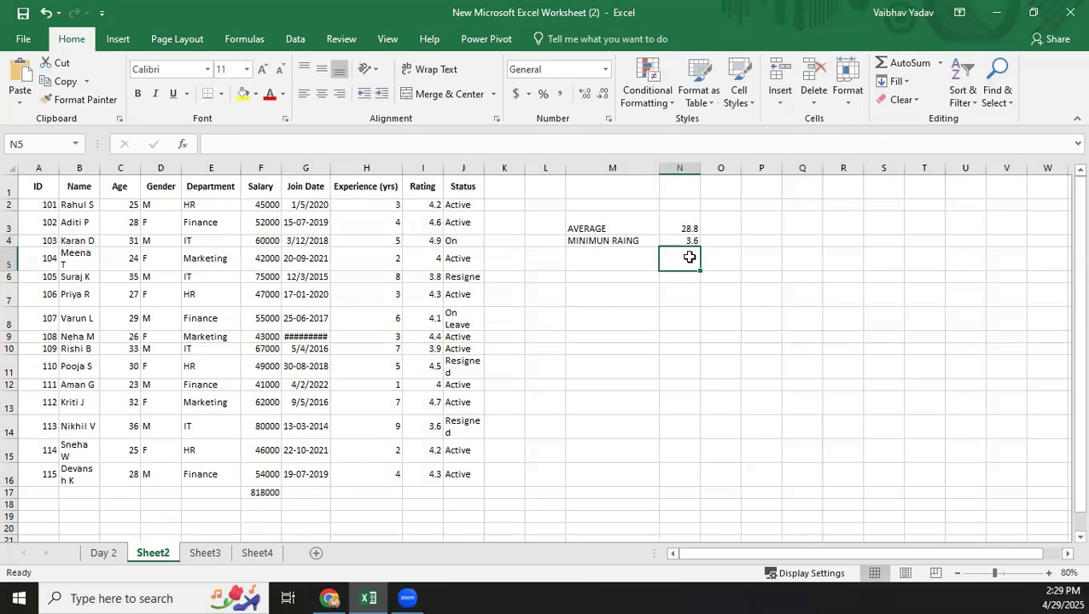
Enter the label MAX EXPERIENCE in cell M5, below the minimum rating label.
double_click(605, 257)
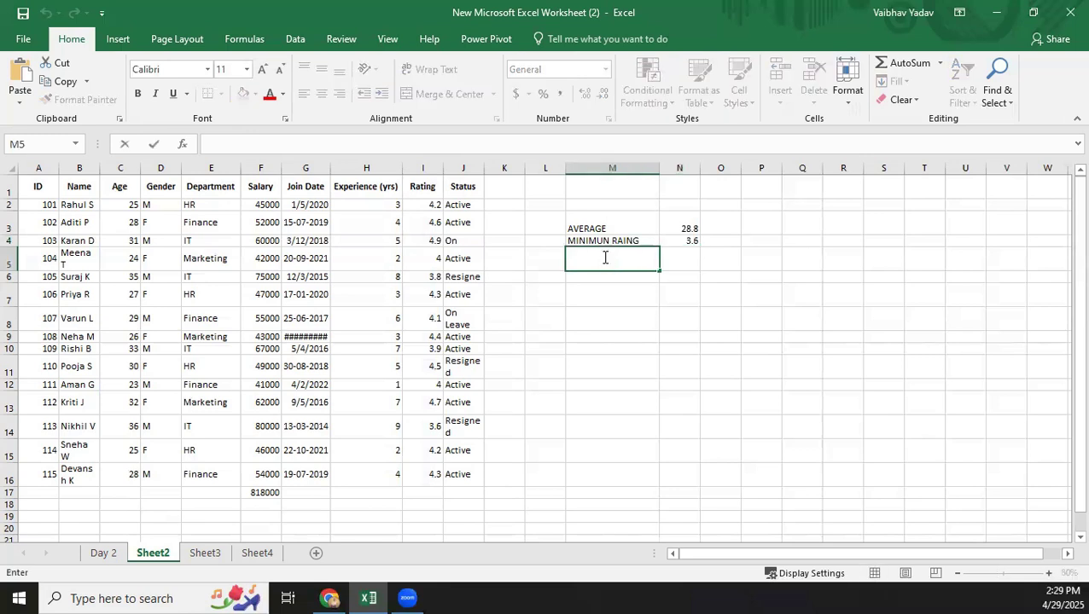
text(MAX EXPERIENCE)
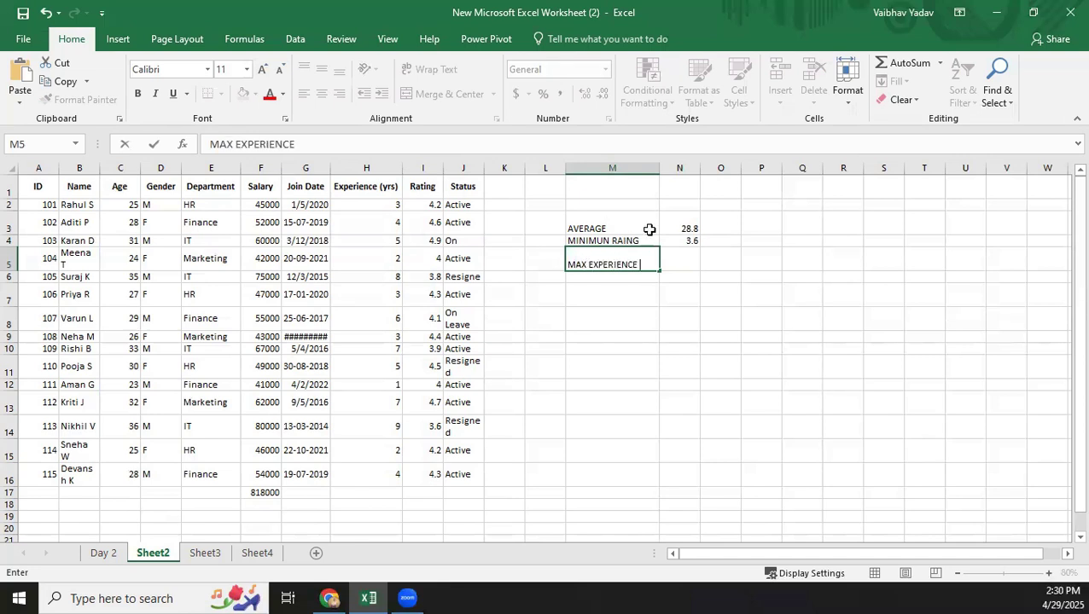
key(Tab)
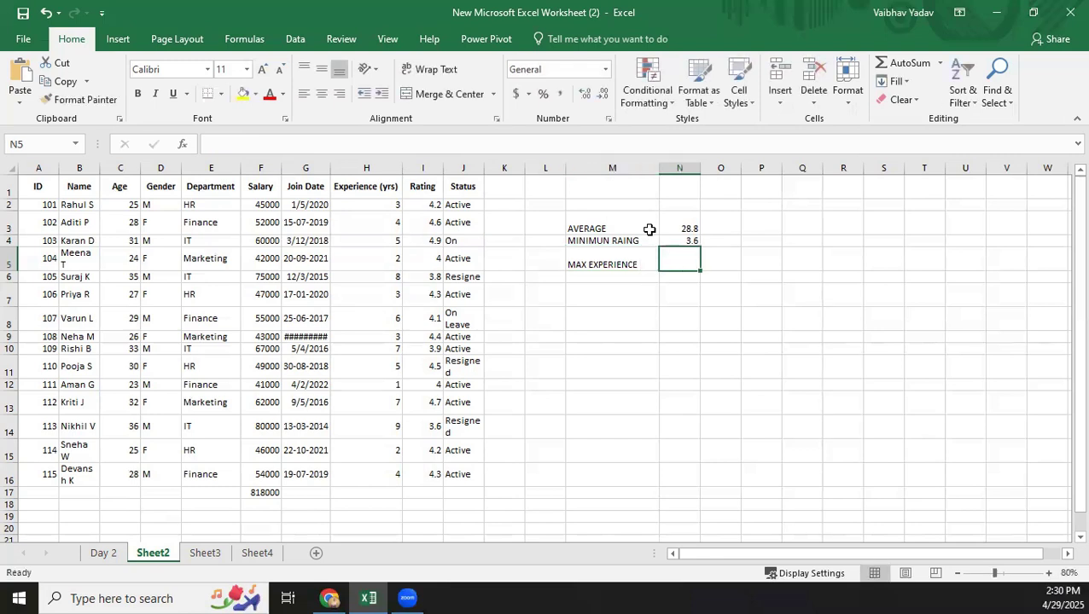
Calculate the maximum of the Experience (yrs) column in cell N5 with =MAX(H2:H16).
text(=)
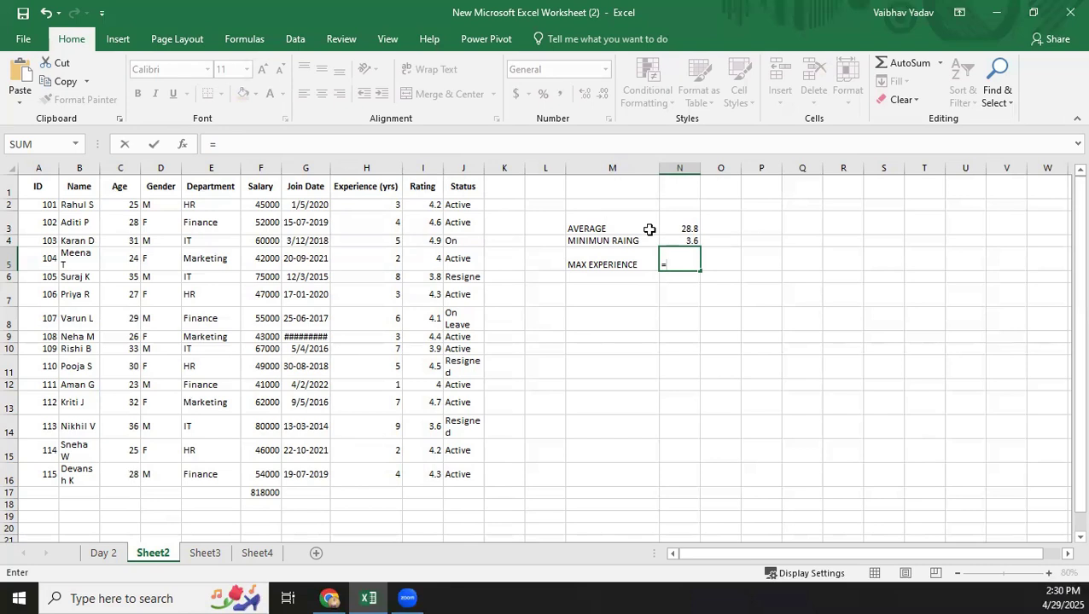
text(MAX()
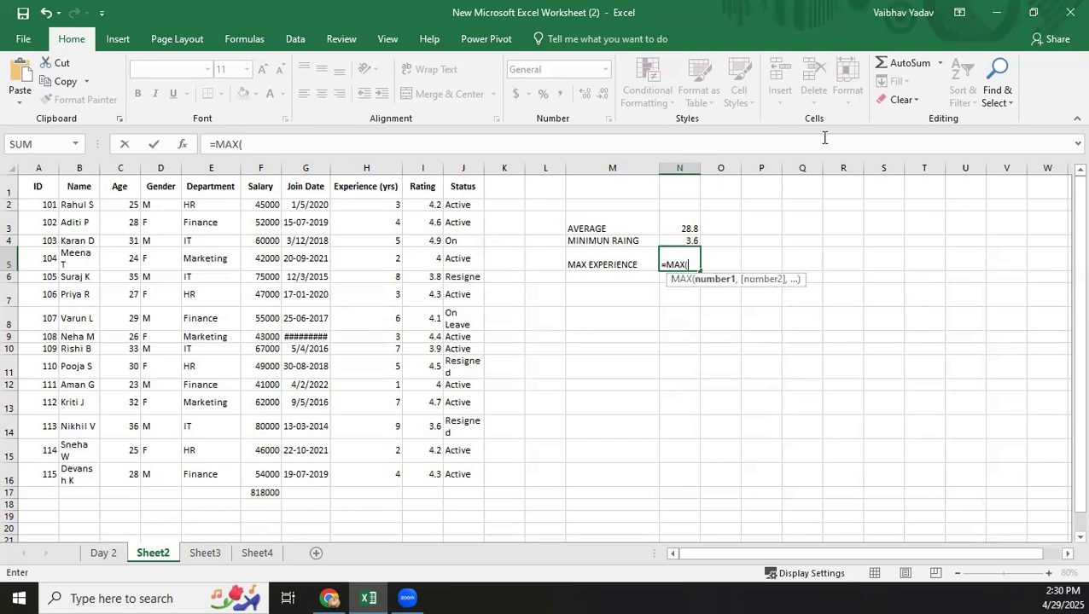
text(H2:)
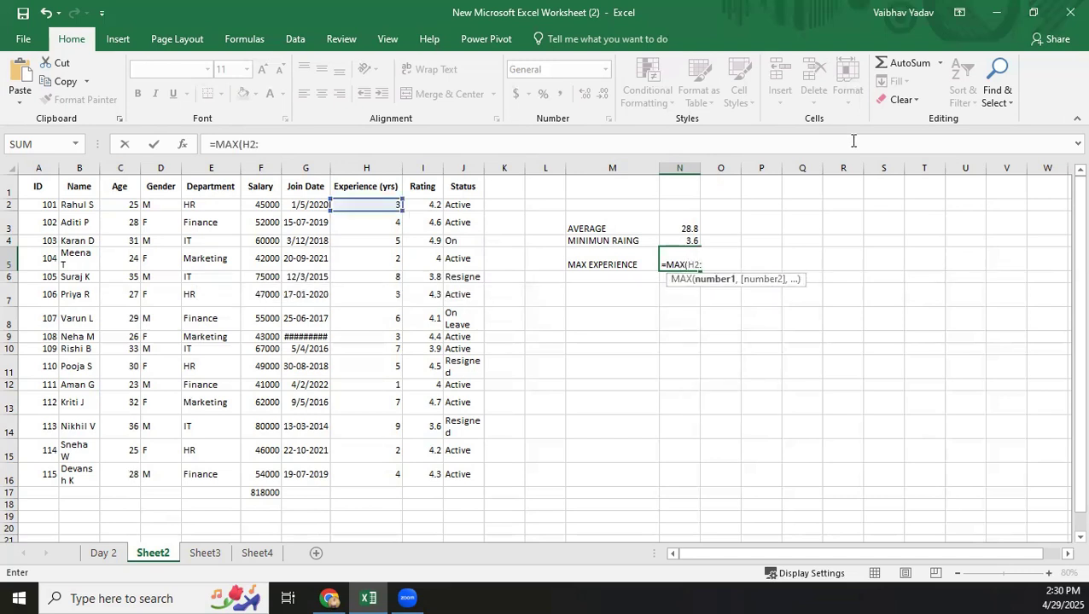
text(H16)
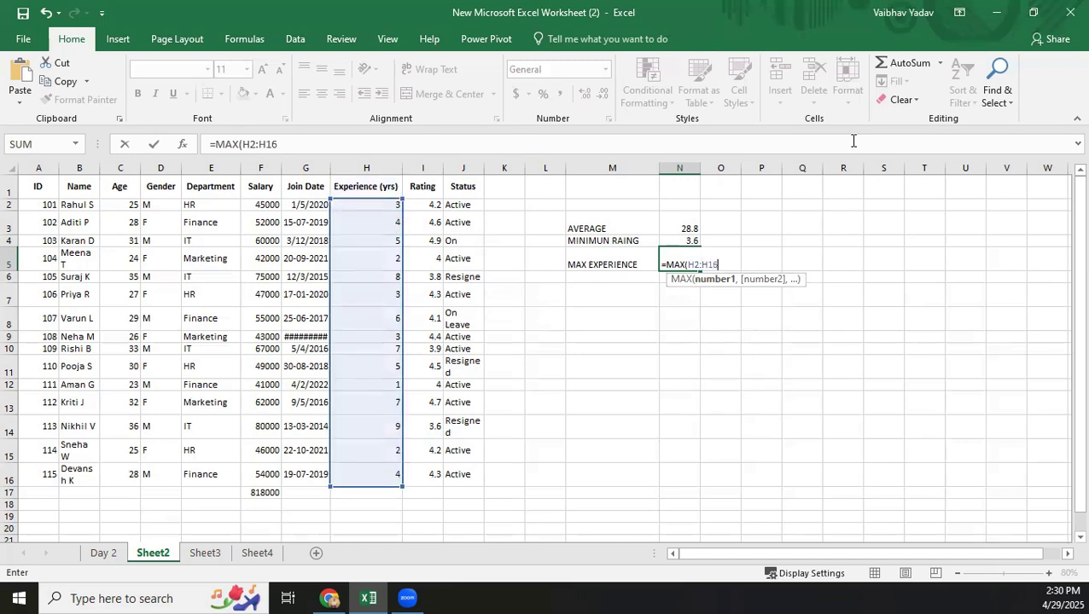
key(Return)
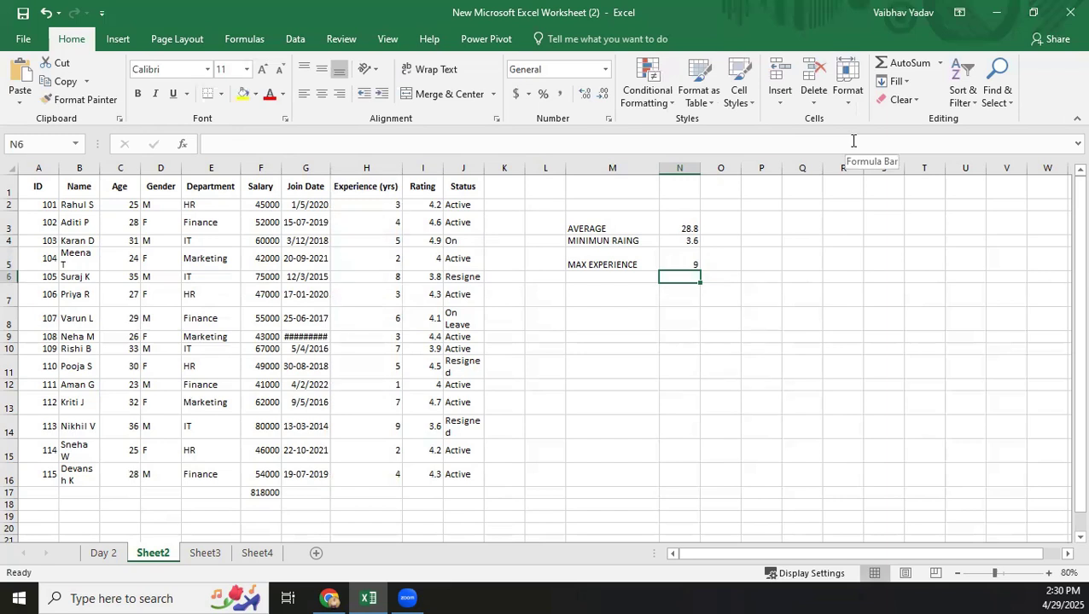
Correct the label in M4 to MINIMUN RATING and extend the label in M3 to AVERAGE AGE.
double_click(625, 241)
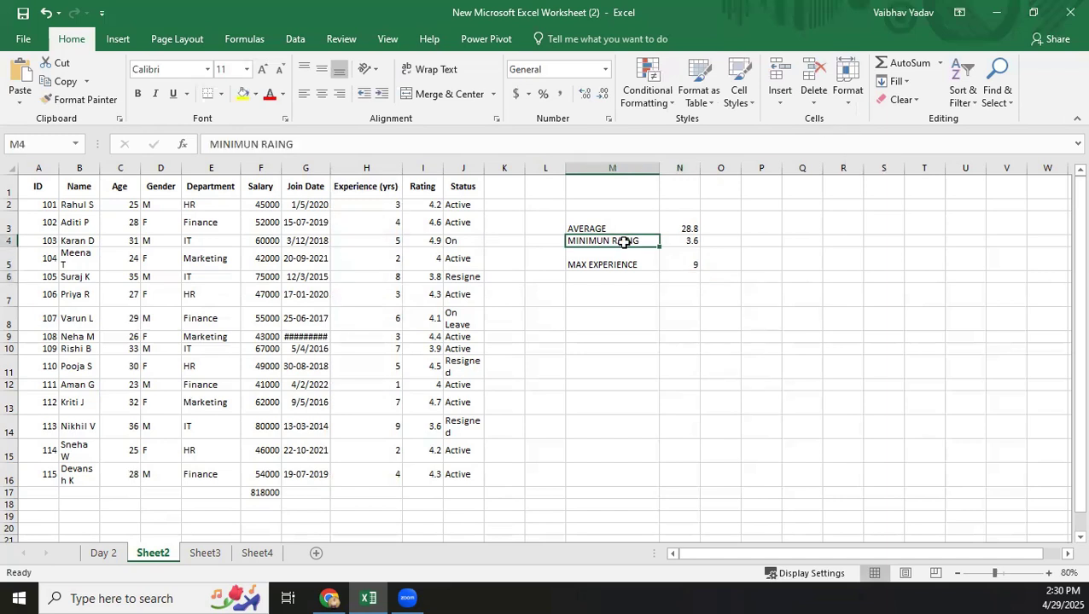
text(T)
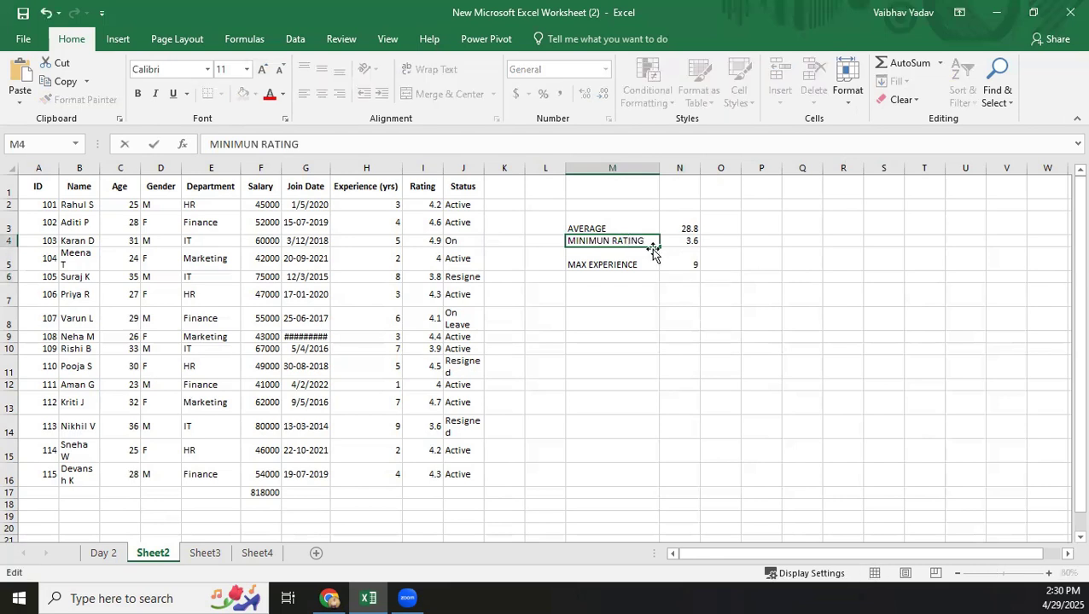
key(Return)
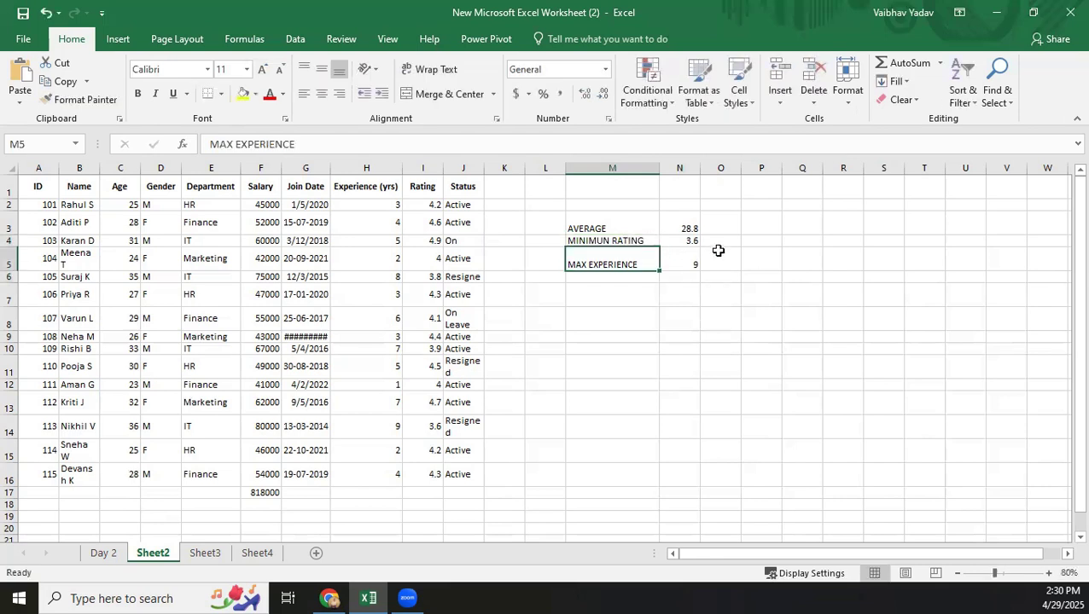
double_click(617, 228)
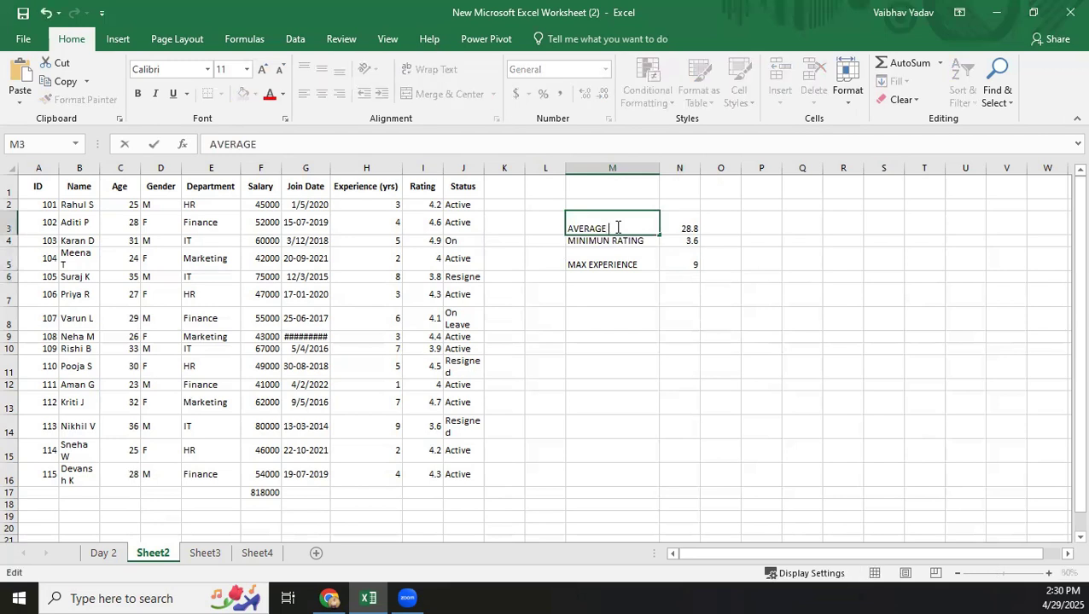
text(AGE)
click(610, 316)
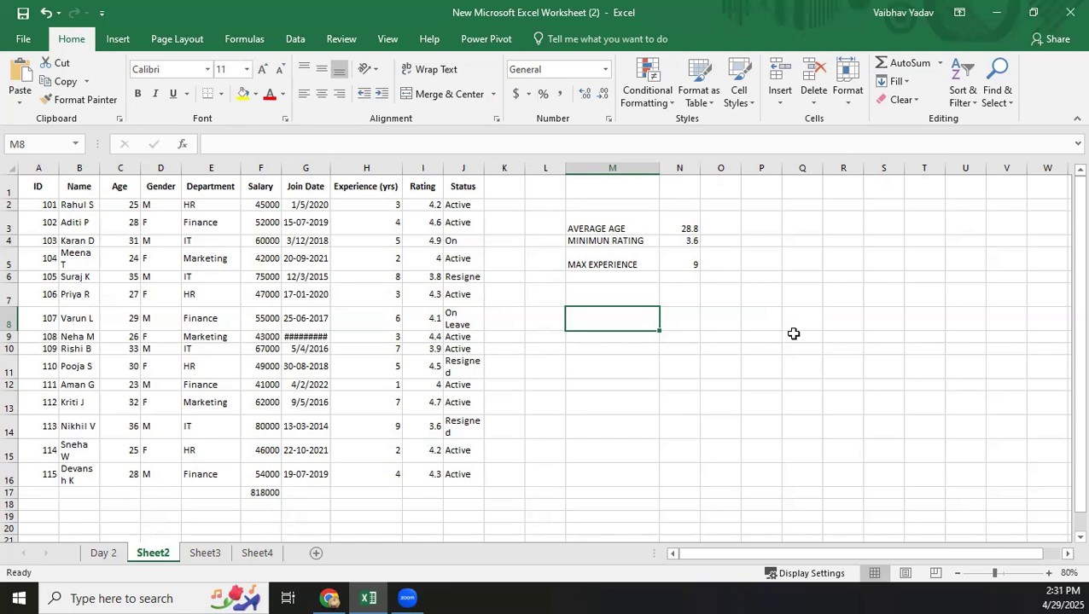
Enter the label NO. OF MALES IN MY COMP in cell M7.
click(600, 294)
double_click(600, 294)
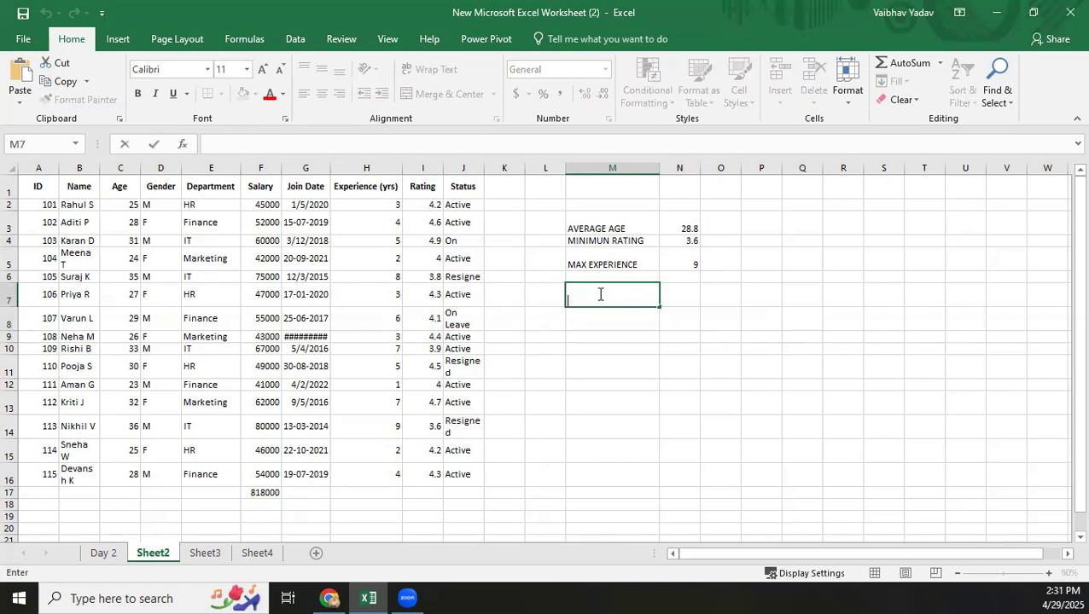
text(NO. OF  AMELS)
key(BackSpace)
key(BackSpace)
key(BackSpace)
key(BackSpace)
key(BackSpace)
key(BackSpace)
key(BackSpace)
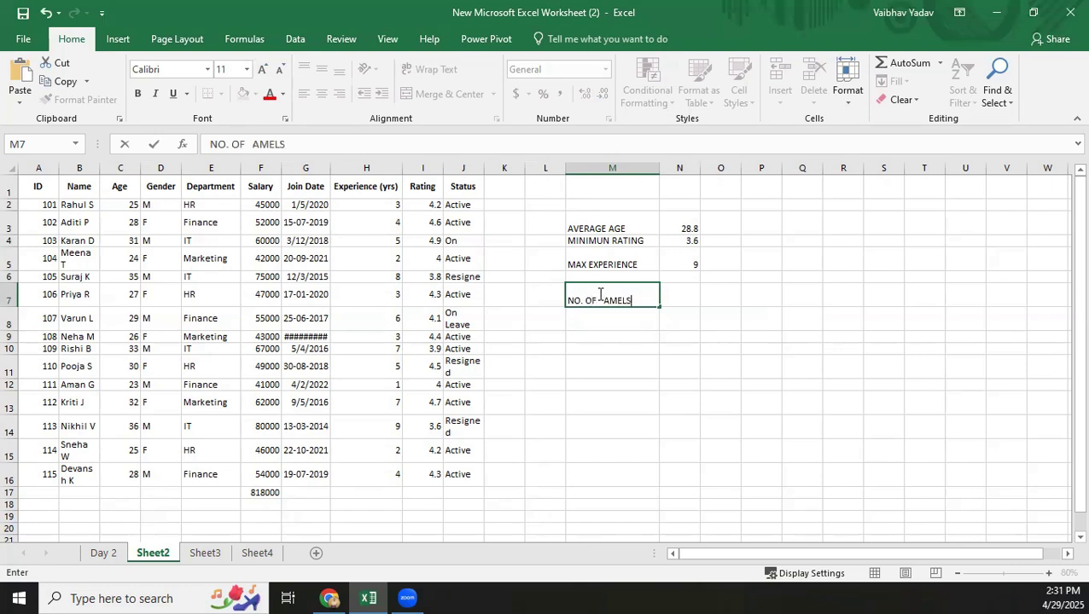
text(MALES IN)
key(BackSpace)
text(N M)
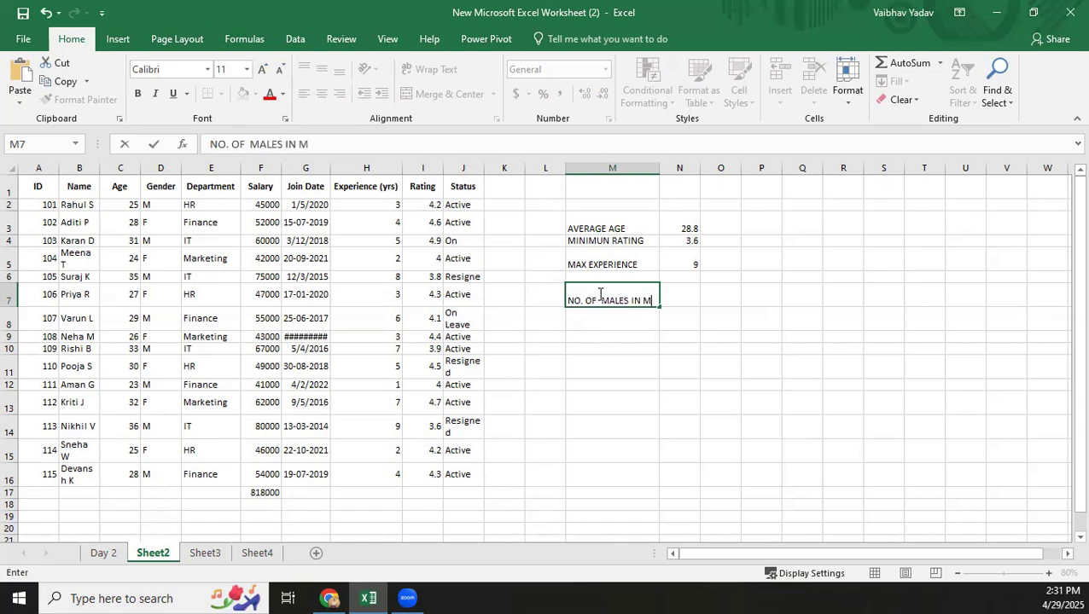
text(Y COMP)
key(Tab)
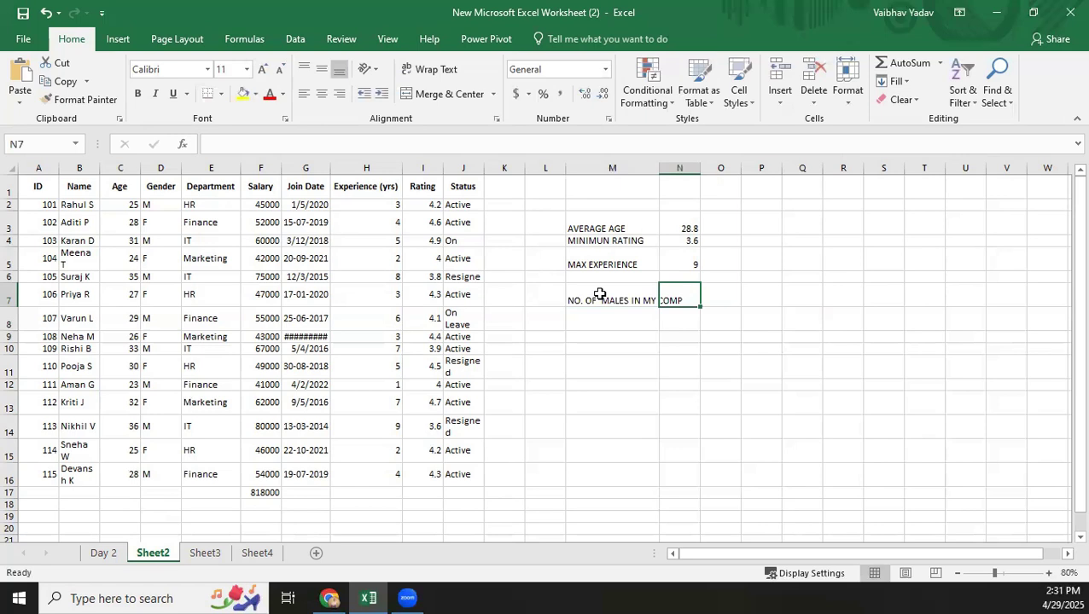
Count the male employees from the Gender column in cell N7 with =COUNTIF(D2:D16,"M").
text(=)
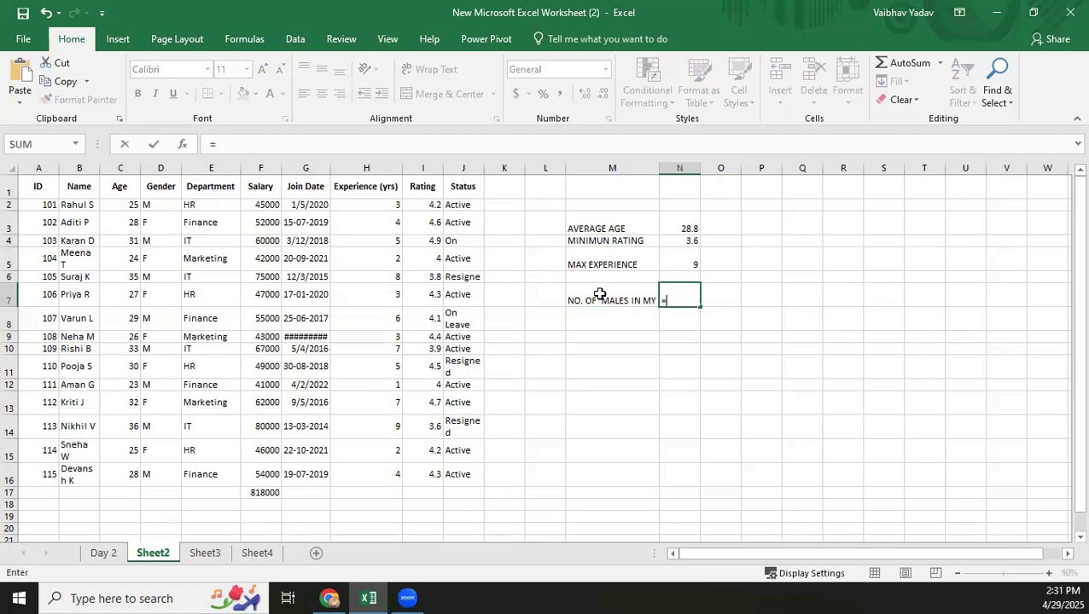
text(COUN)
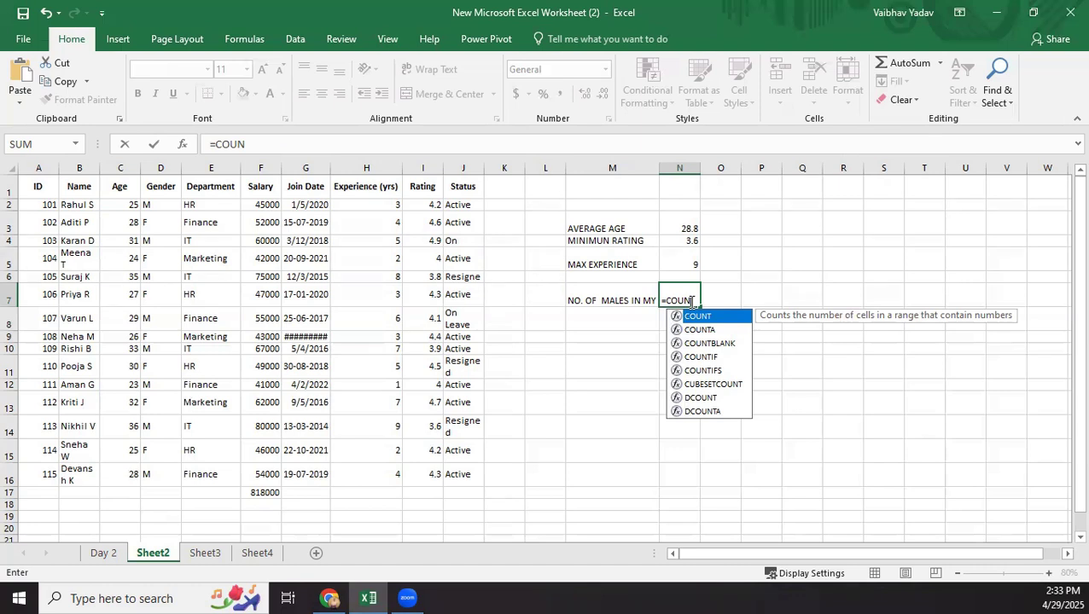
key(Down)
key(Down)
key(Down)
key(Return)
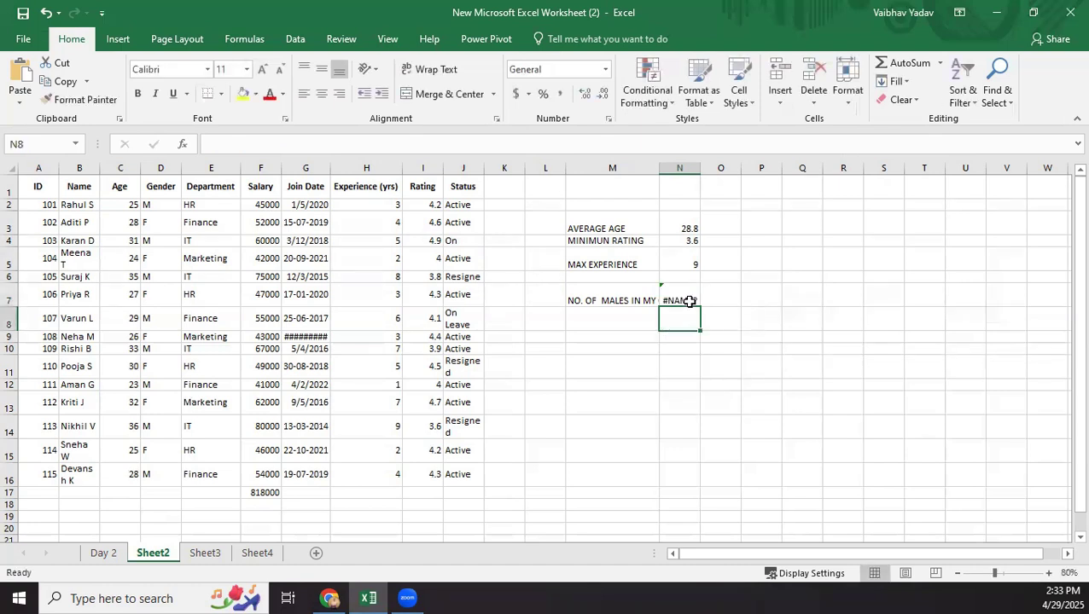
double_click(689, 301)
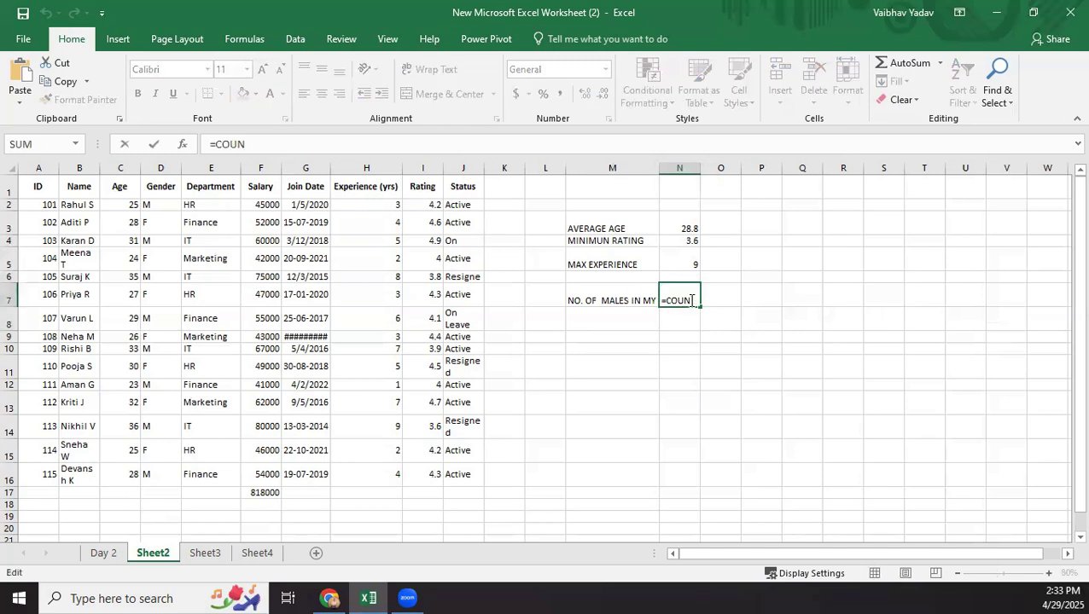
text(T)
key(Down)
key(Down)
key(Down)
key(Tab)
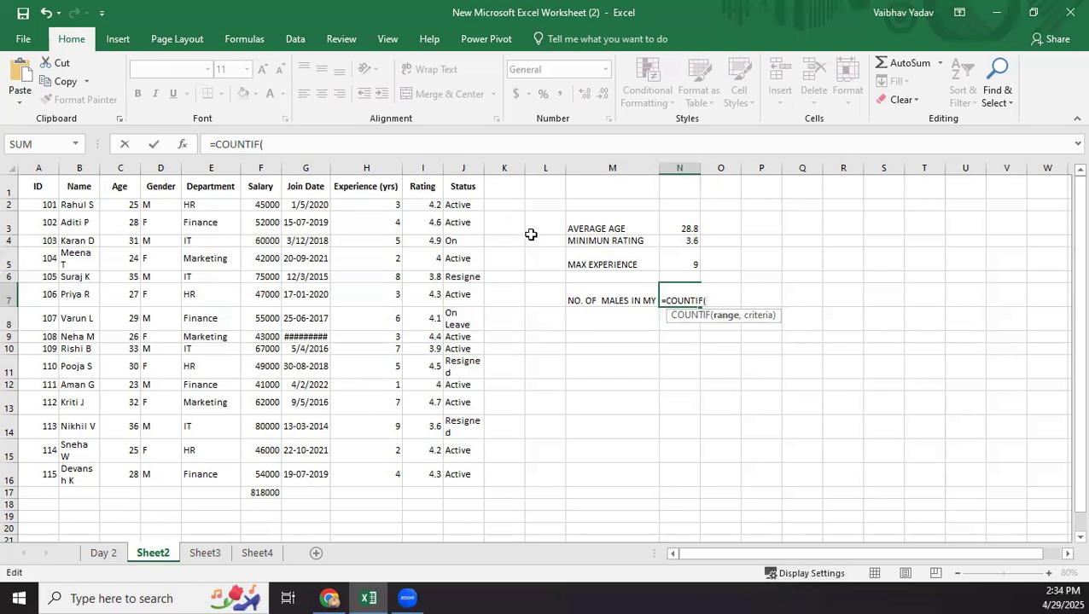
text(D2:D16)
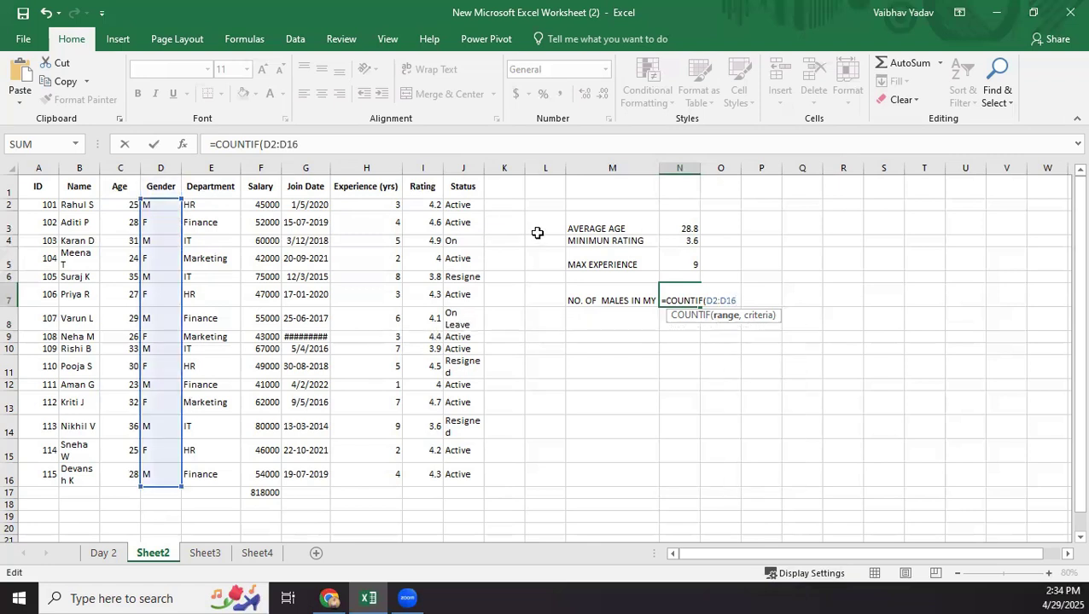
text(,"M")
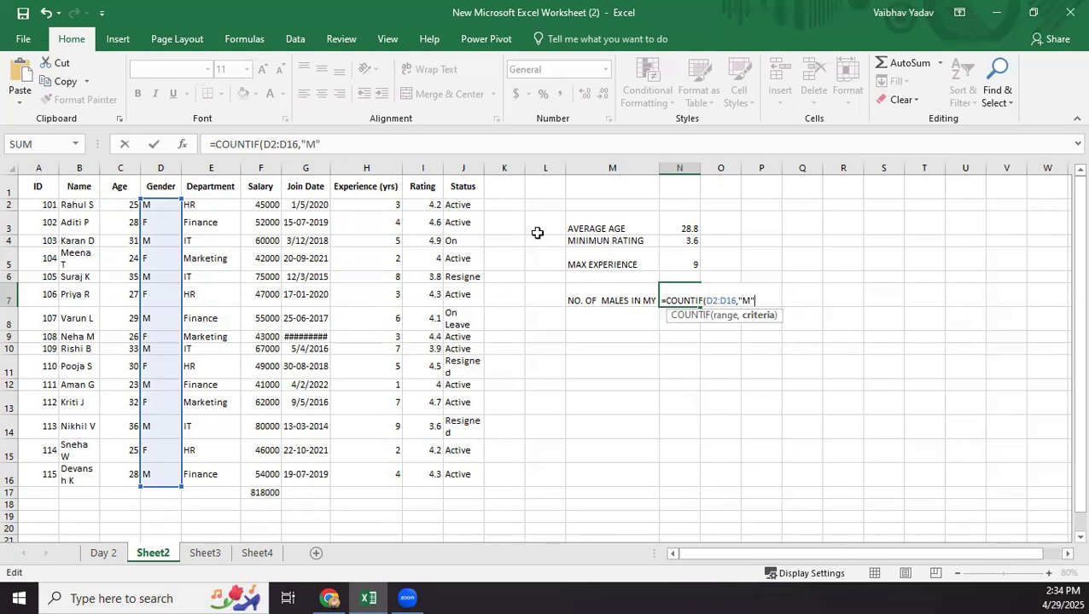
key(Return)
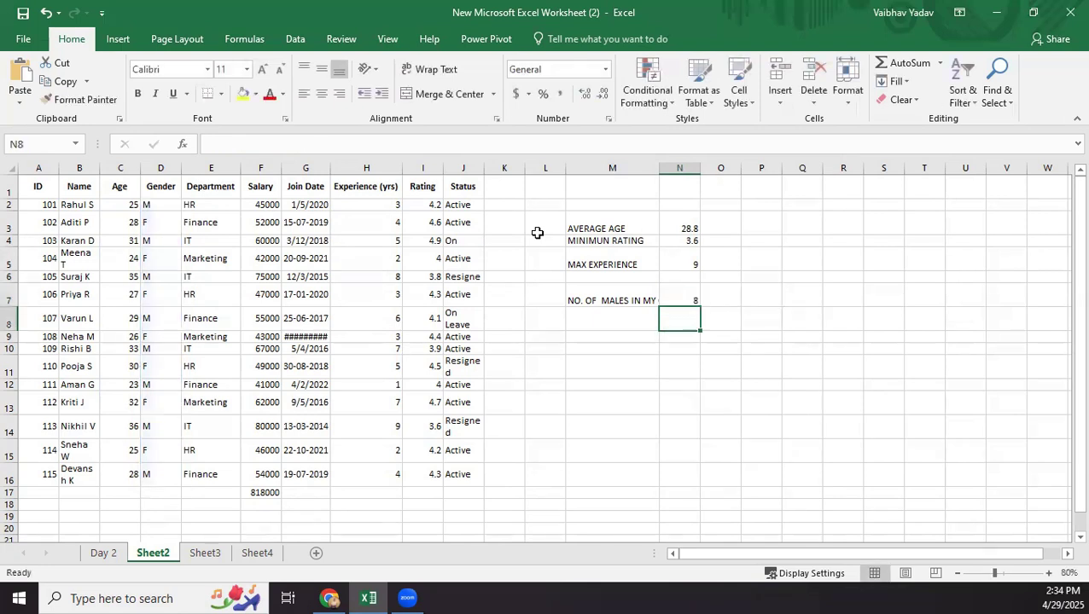
click(688, 299)
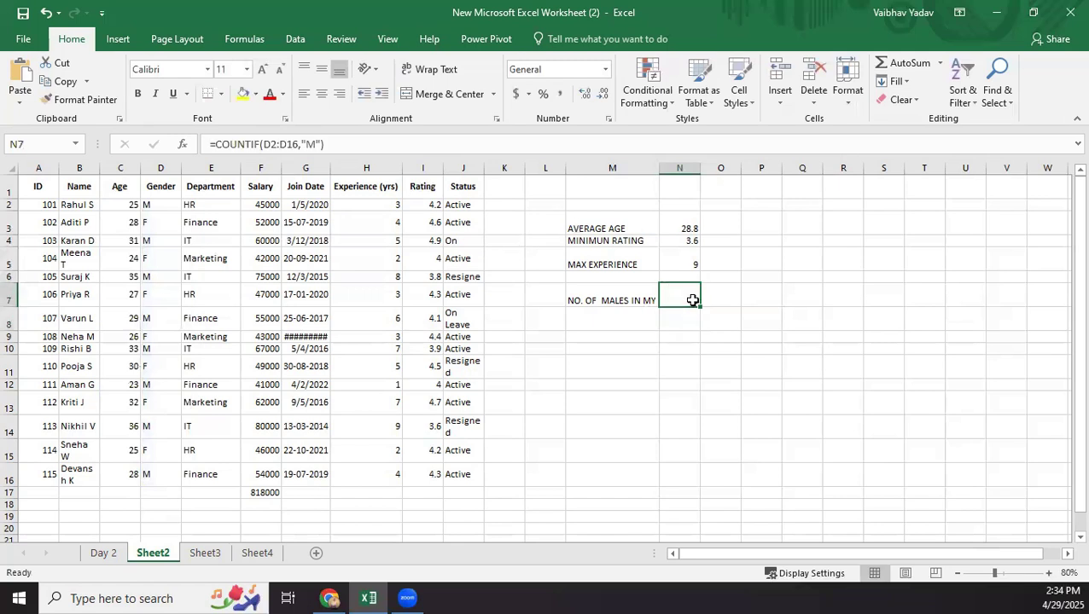
Enter the label NO O F FEMALES in cell M8, below the male count label.
double_click(602, 324)
text(NO O)
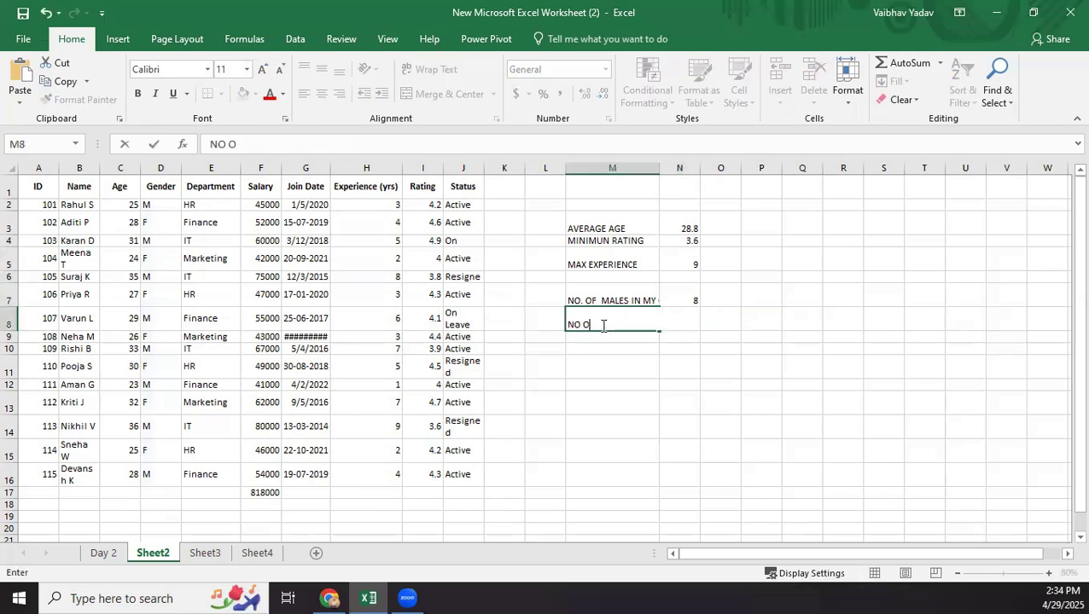
text( F FEMALES)
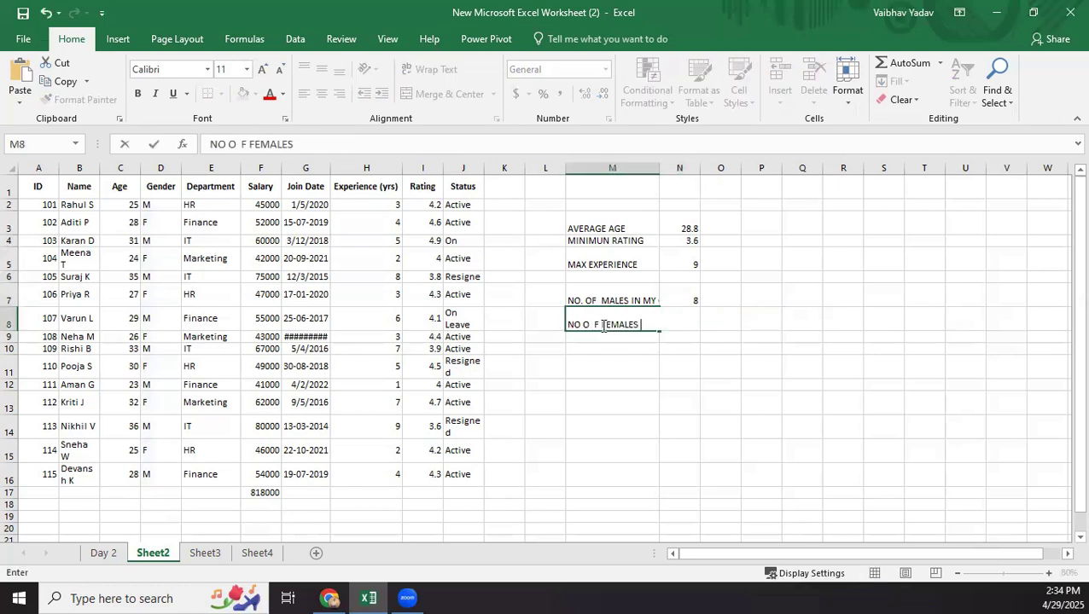
key(Tab)
Count the female employees from the Gender column in cell N8 with =COUNTIF(D2:D16, "F").
text(=CON)
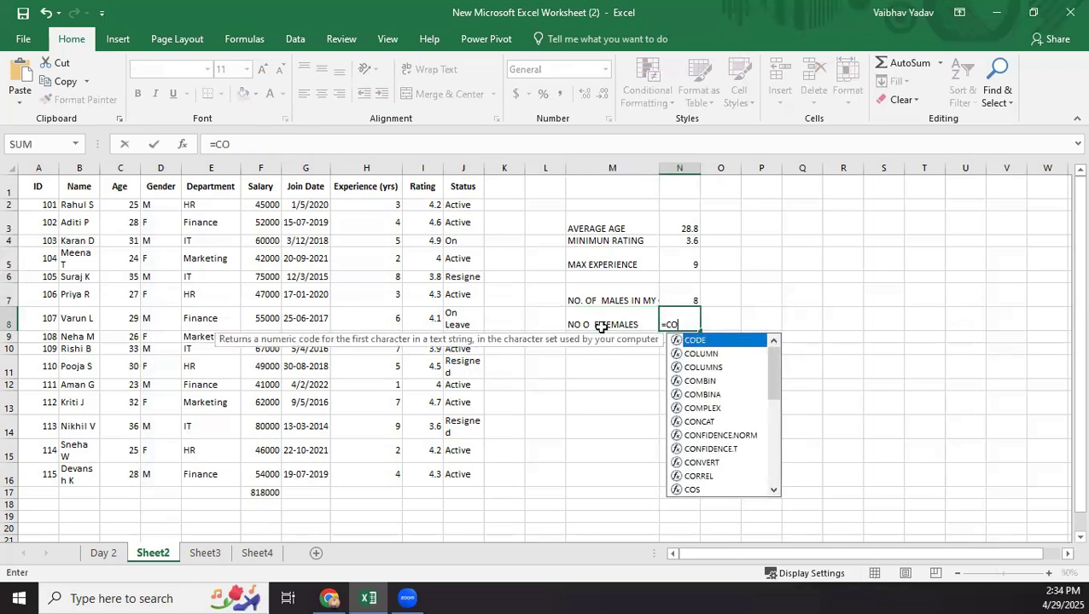
key(BackSpace)
text(UNT)
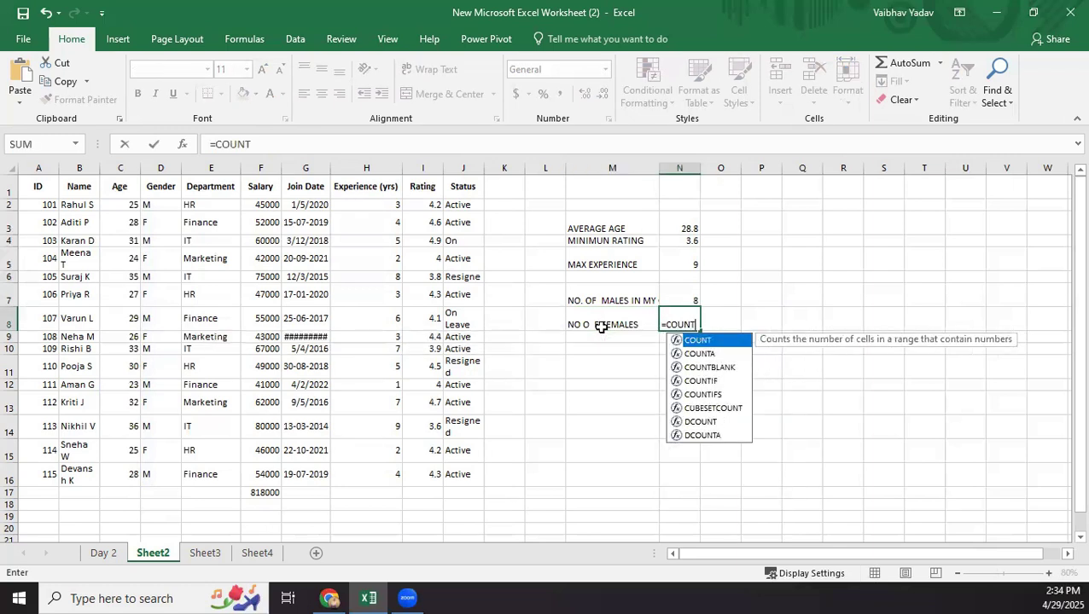
key(Down)
key(Down)
key(Down)
key(Tab)
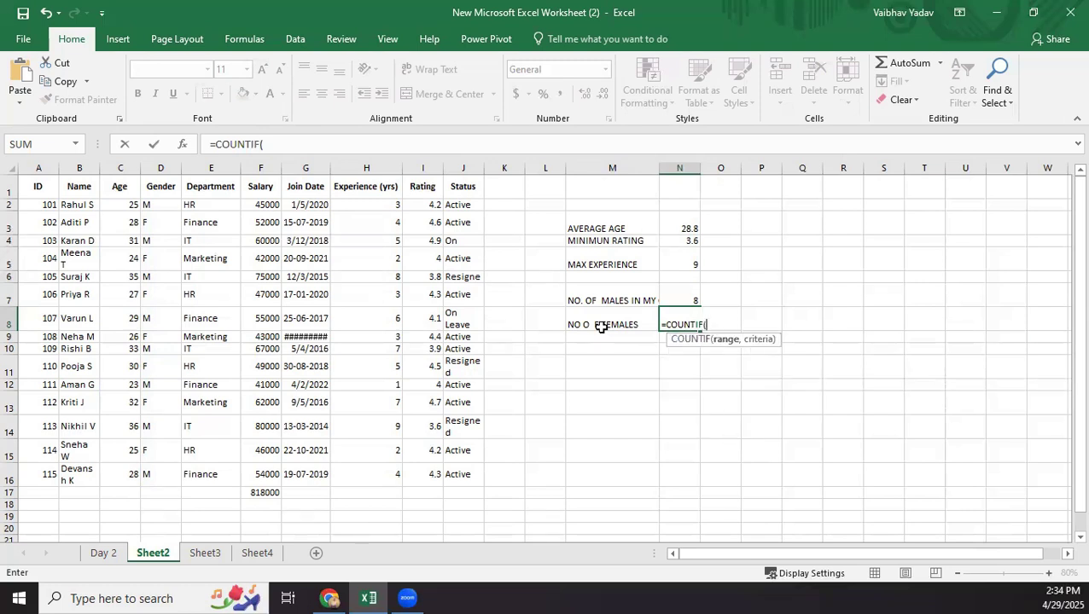
text(D2:)
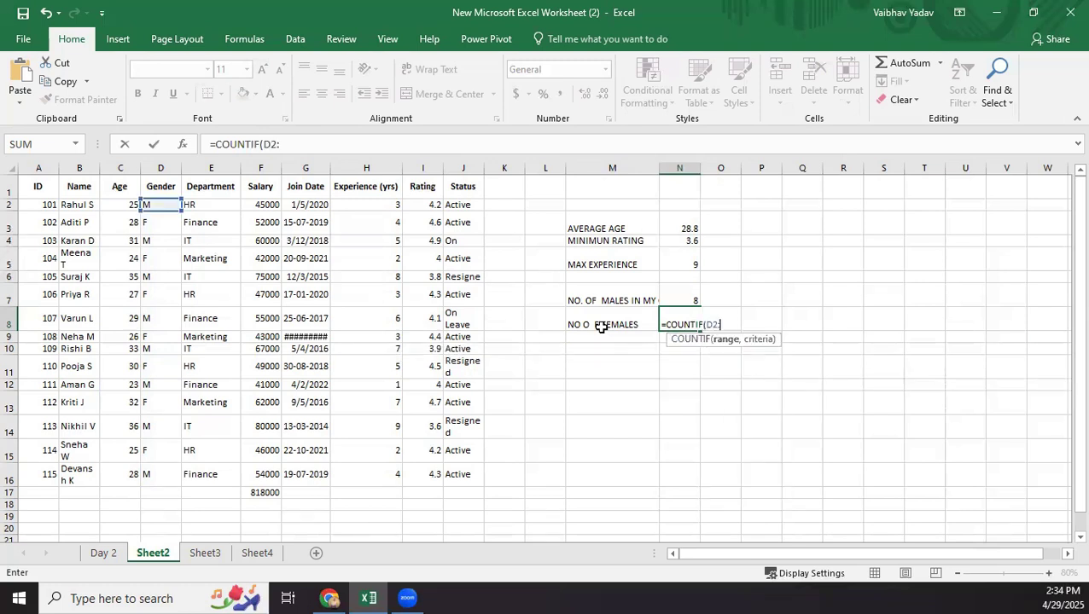
text(D16, "F")
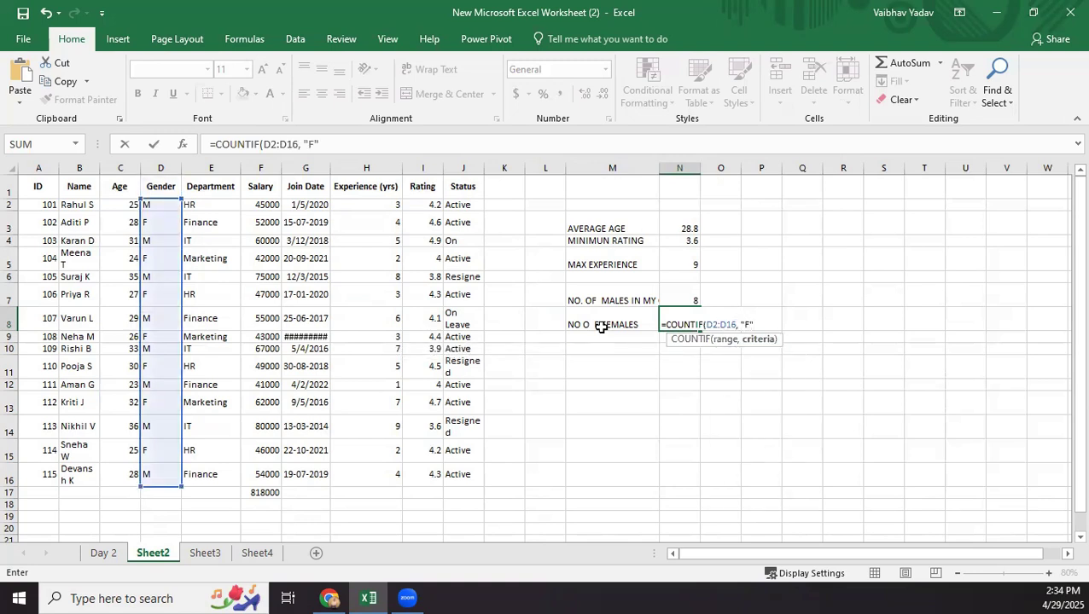
key(Return)
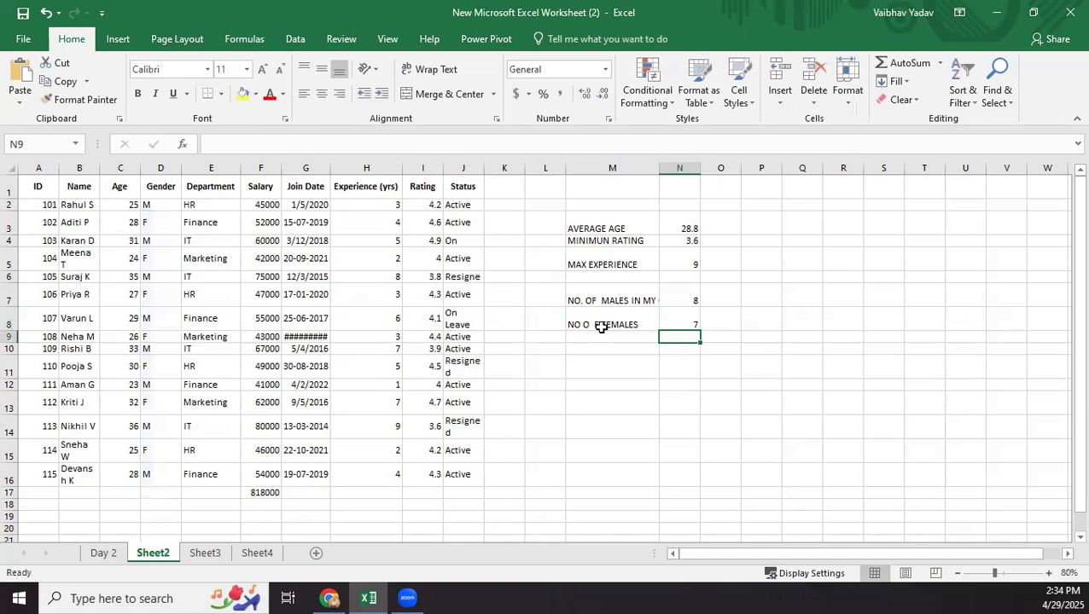